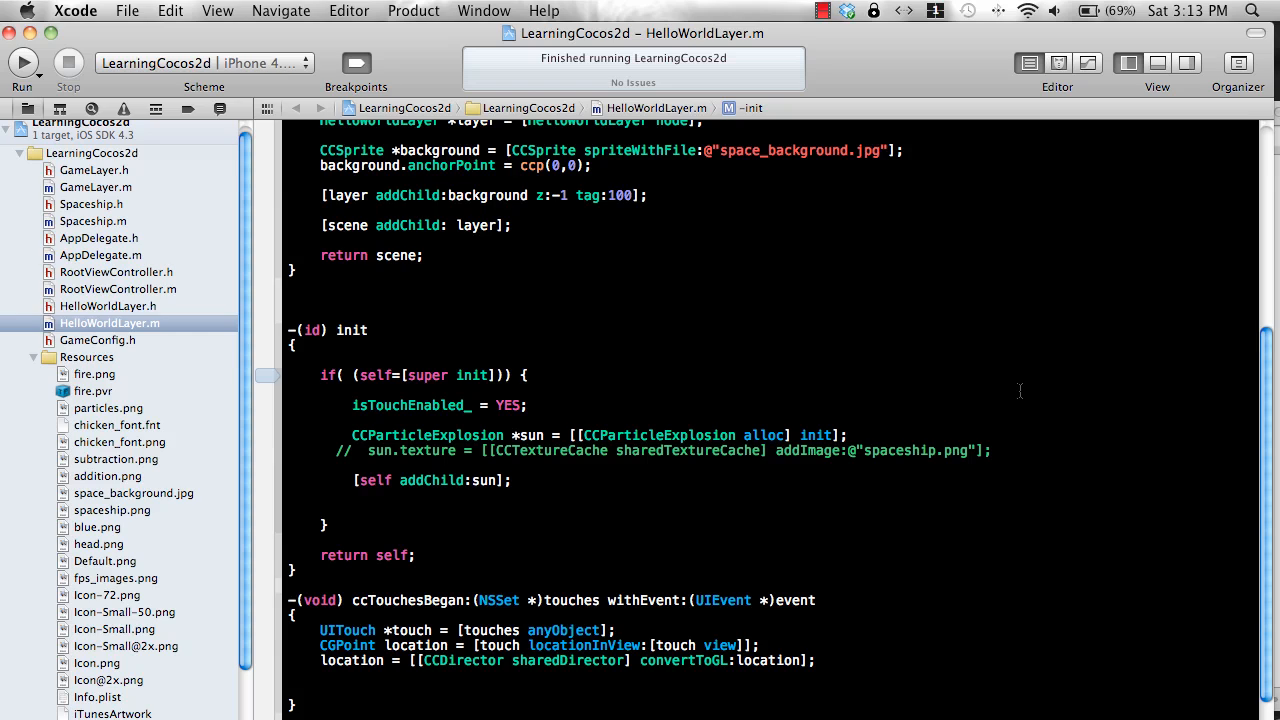
- Delete the sun explosion creation, its commented texture line and the [self addChild:sun]; line from init
{"action": "triple_click", "coordinate": [1008, 436]}
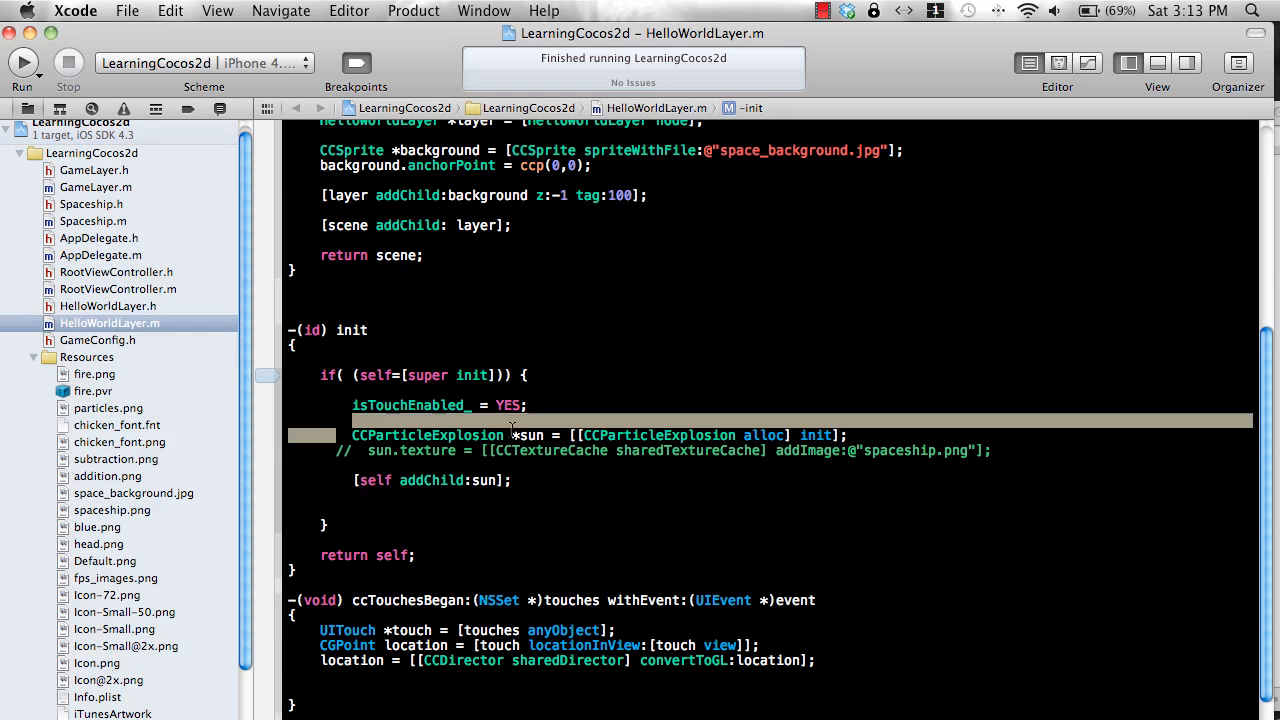
{"action": "left_click_drag", "start_coordinate": [1008, 436], "coordinate": [1104, 452]}
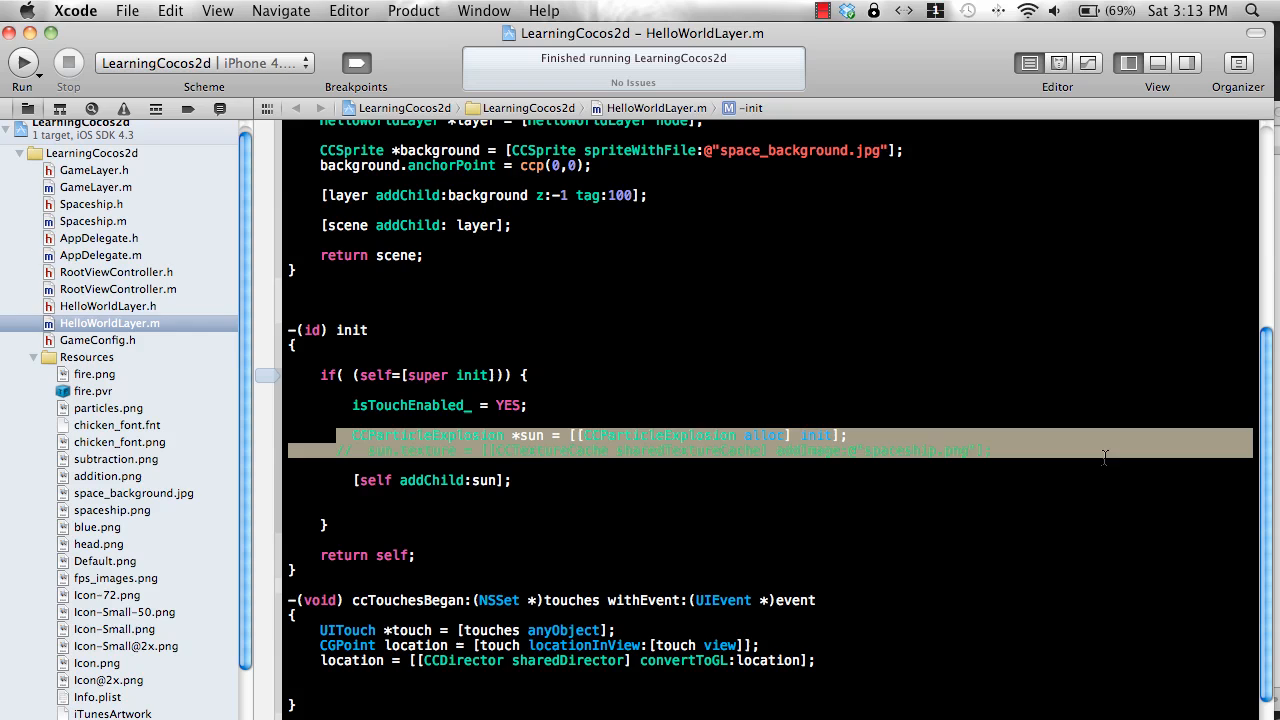
{"action": "key", "text": "BackSpace"}
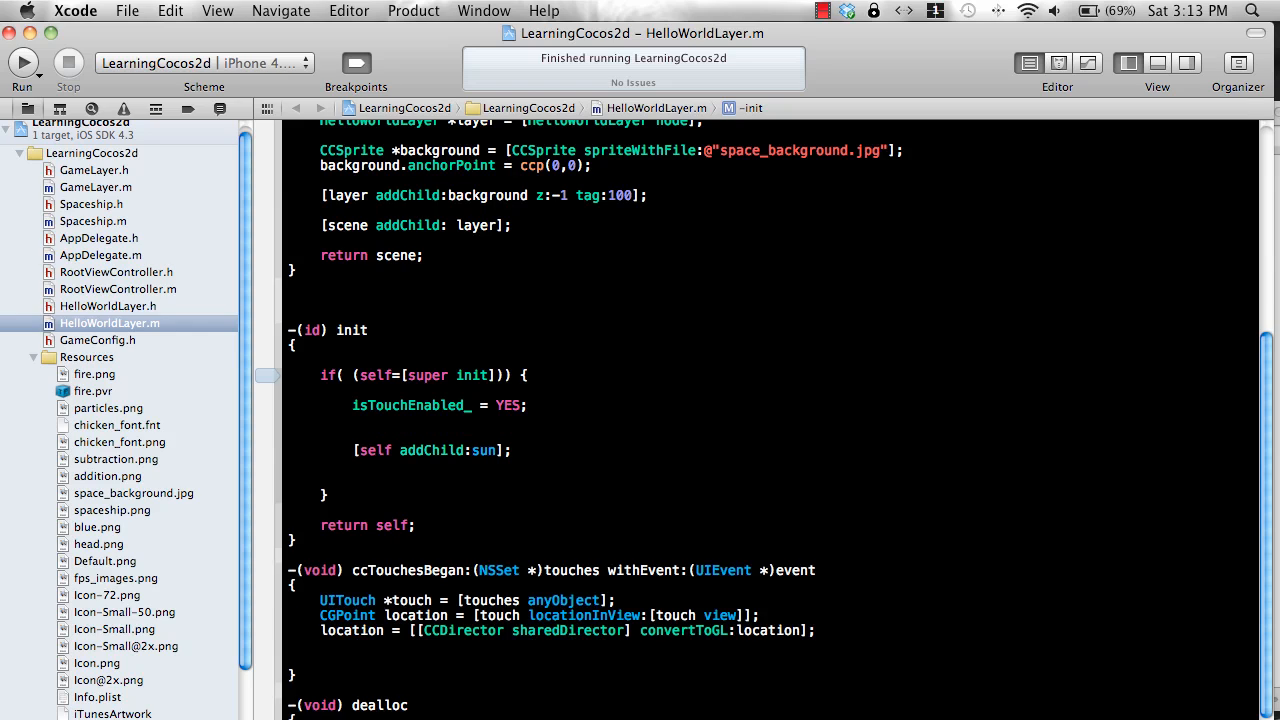
{"action": "triple_click", "coordinate": [491, 450]}
{"action": "key", "text": "BackSpace"}
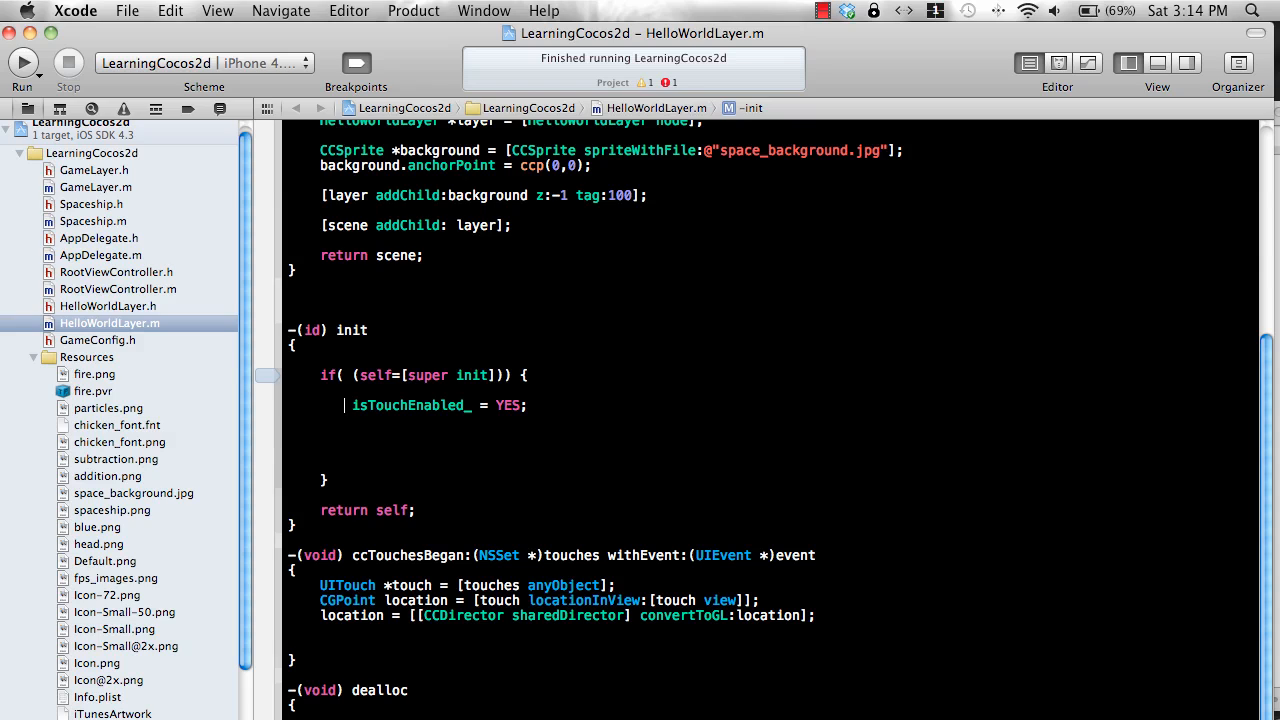
{"action": "key", "text": "BackSpace"}
{"action": "key", "text": "Tab"}
{"action": "type", "text": "CCParticle"}
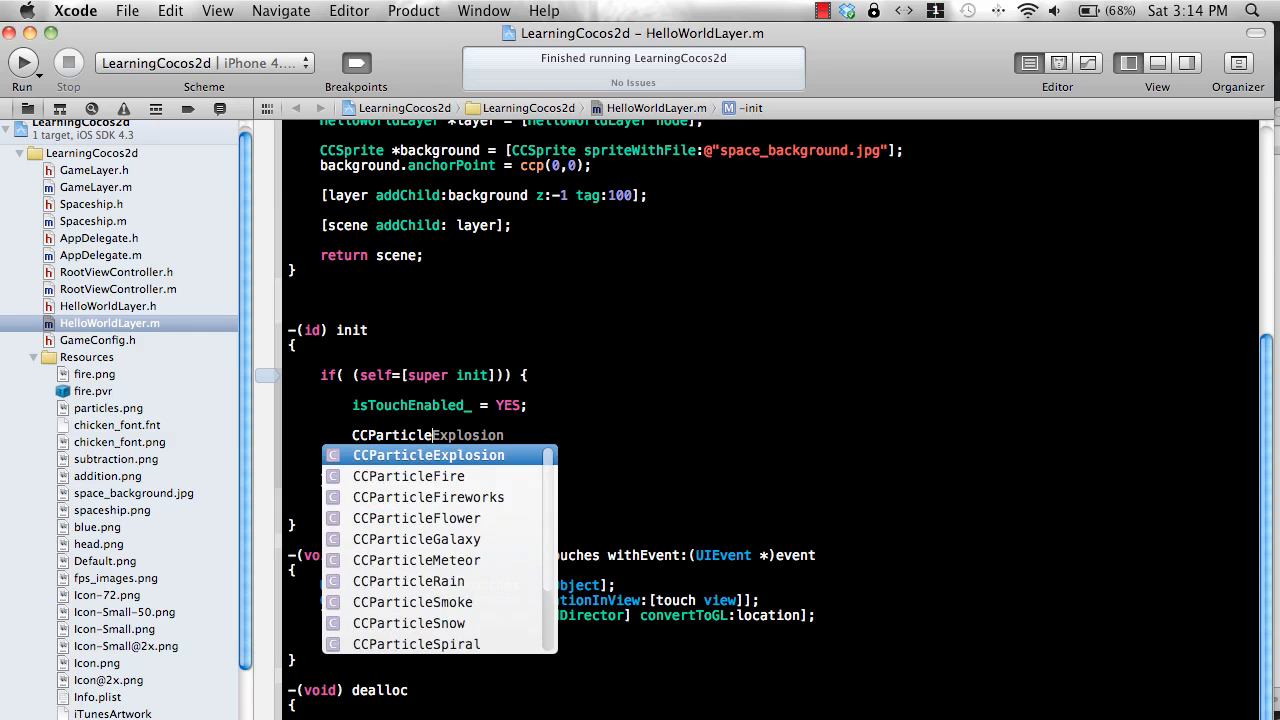
- Write the CCParticleExplosion alloc/init line for explosion and [self addChild:explosion]; using autocomplete, saving the file
{"action": "key", "text": "Tab"}
{"action": "type", "text": "*exp"}
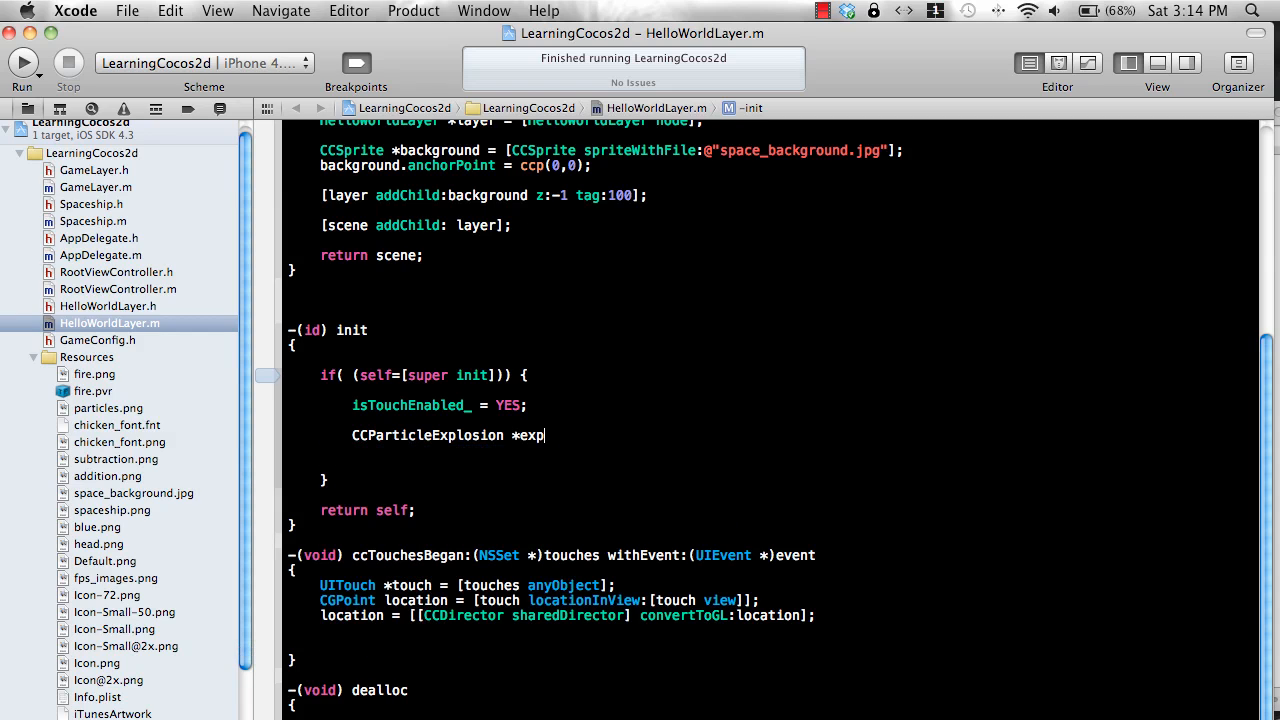
{"action": "type", "text": "lis"}
{"action": "key", "text": "BackSpace"}
{"action": "key", "text": "BackSpace"}
{"action": "type", "text": "o"}
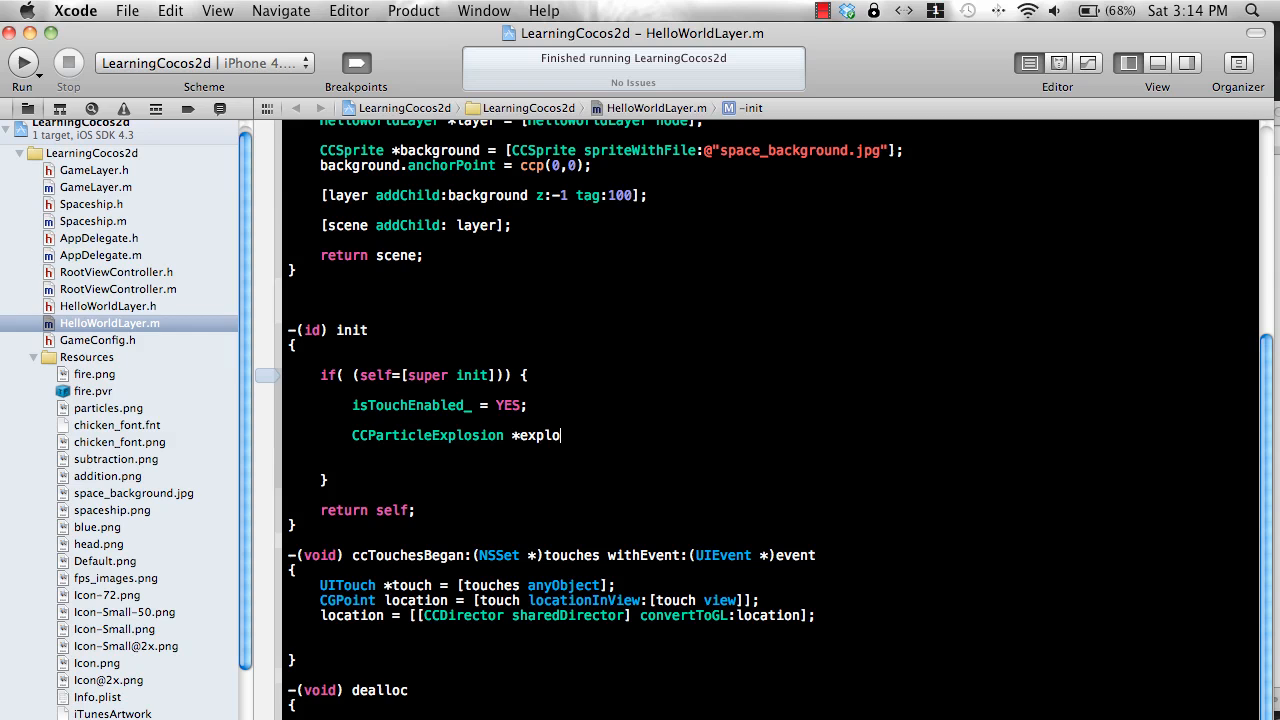
{"action": "type", "text": "sion = ["}
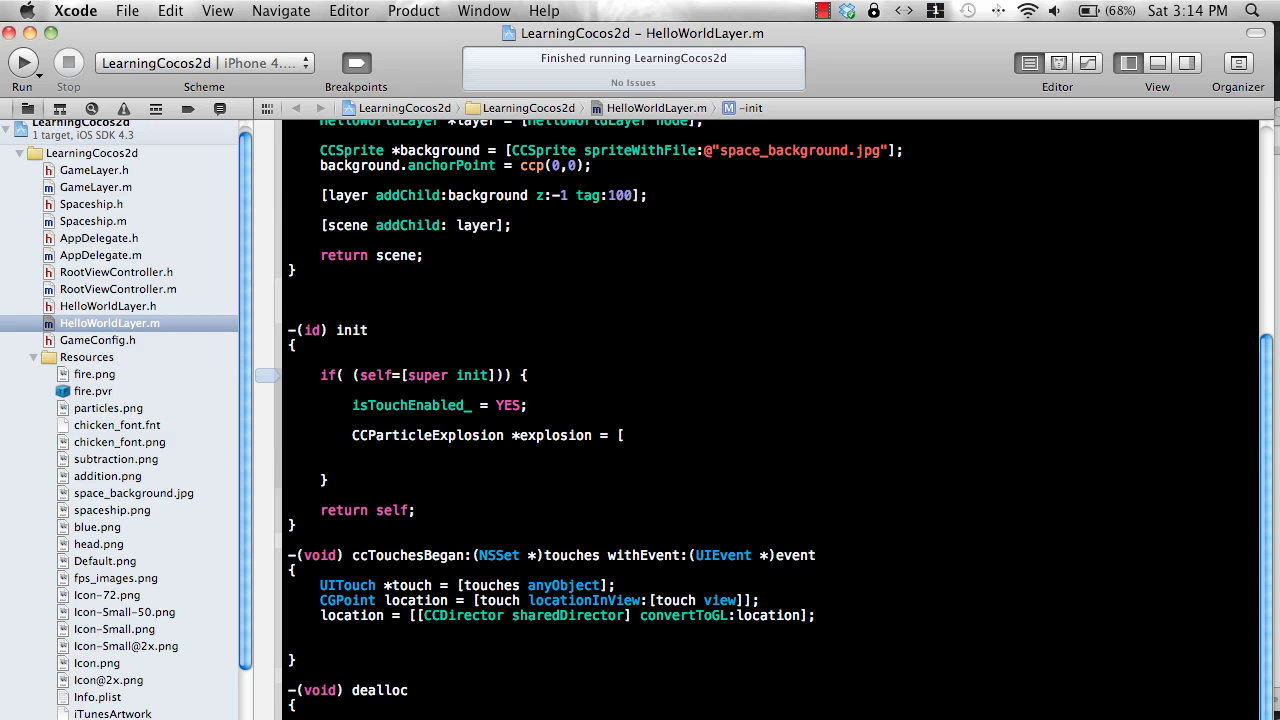
{"action": "type", "text": "[CCParticleExplosion"}
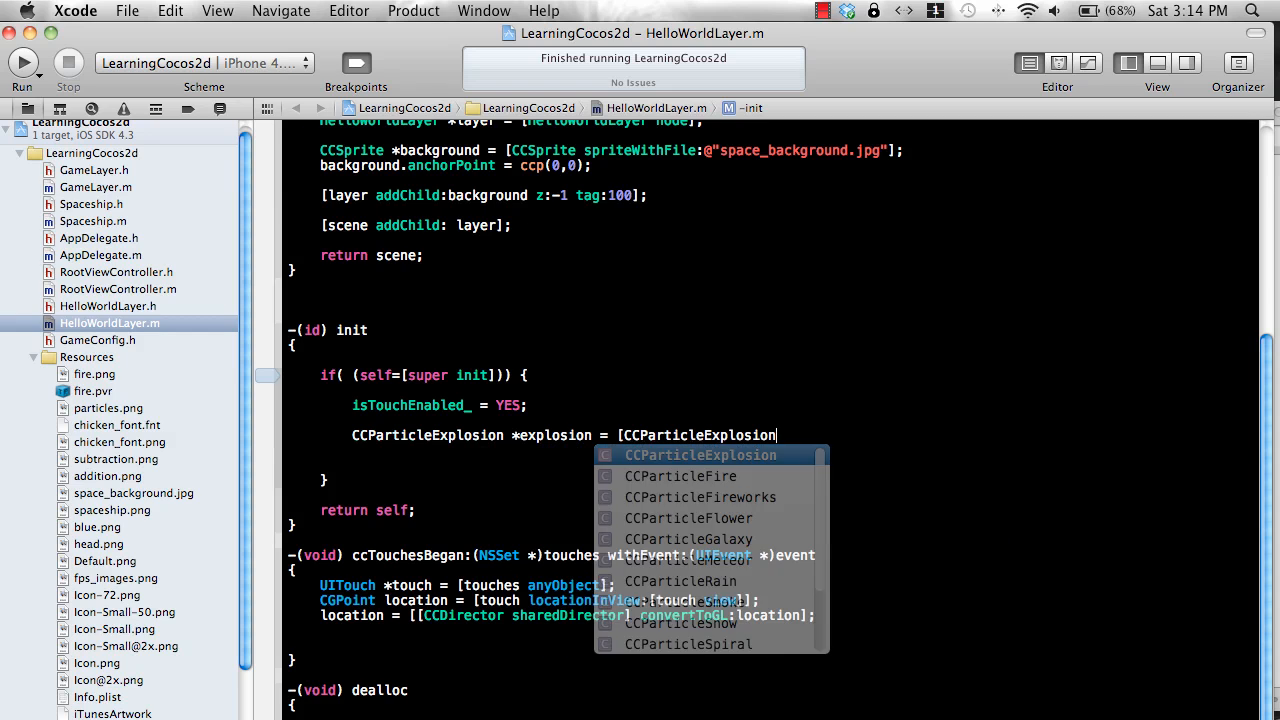
{"action": "type", "text": " alloc] "}
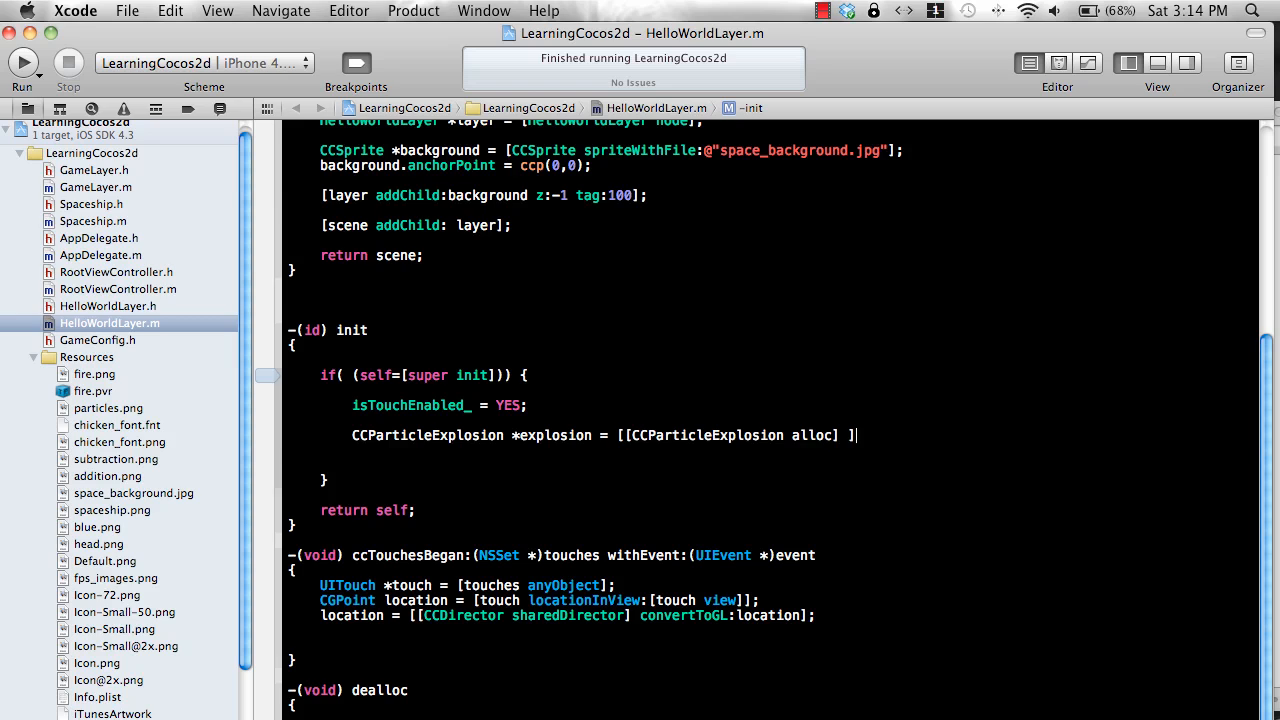
{"action": "type", "text": "init"}
{"action": "key", "text": "Tab"}
{"action": "type", "text": "];"}
{"action": "key", "text": "super+s"}
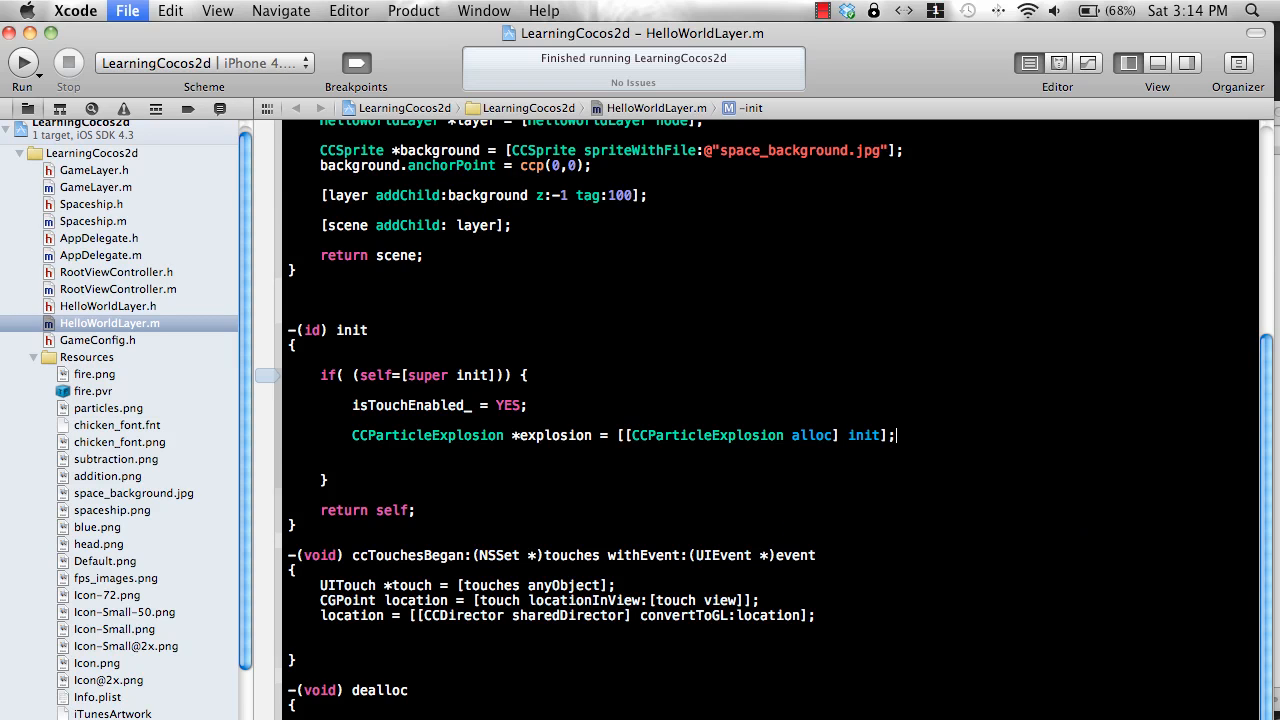
{"action": "key", "text": "Return"}
{"action": "key", "text": "Return"}
{"action": "type", "text": "[se"}
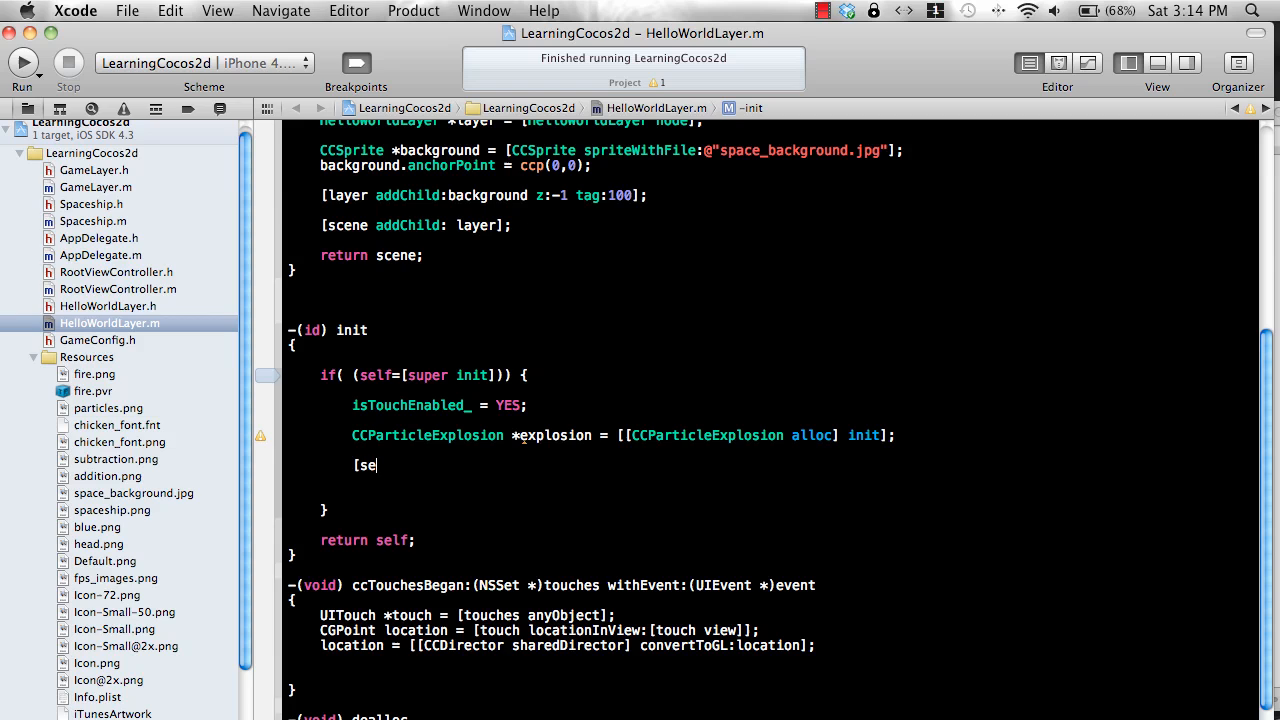
{"action": "type", "text": "lf addChild:"}
{"action": "key", "text": "Tab"}
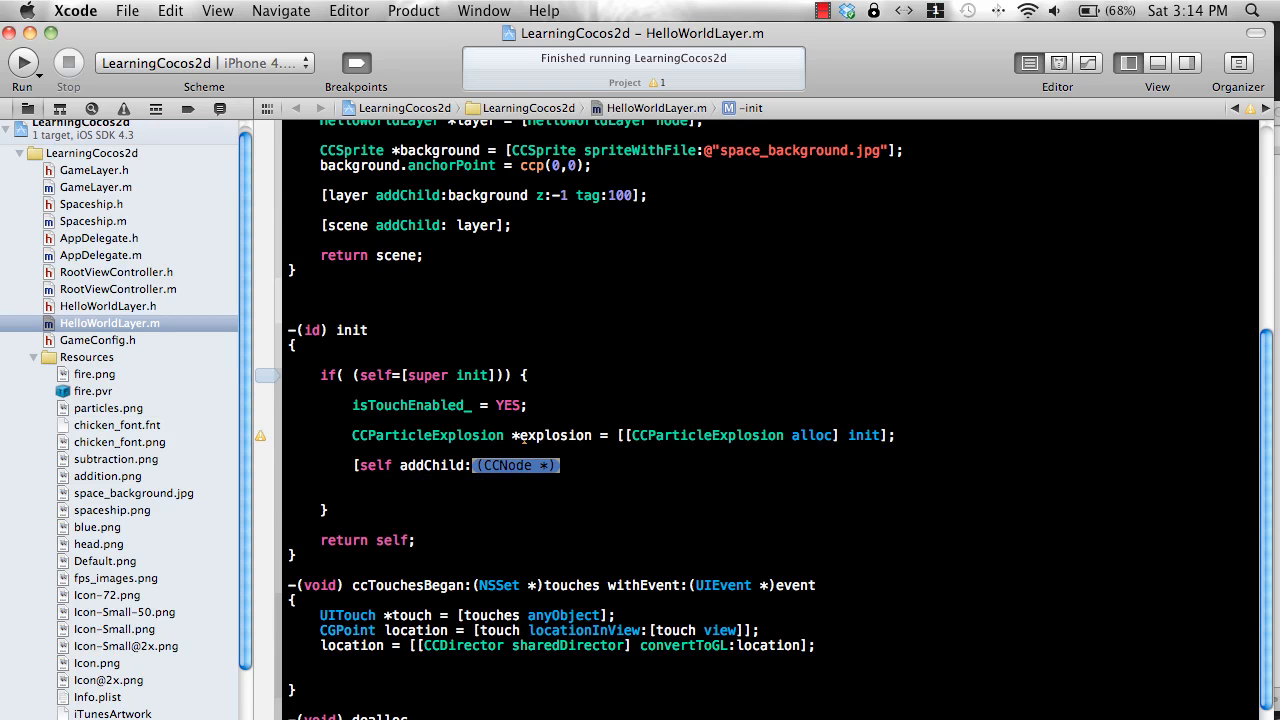
{"action": "type", "text": "explosion"}
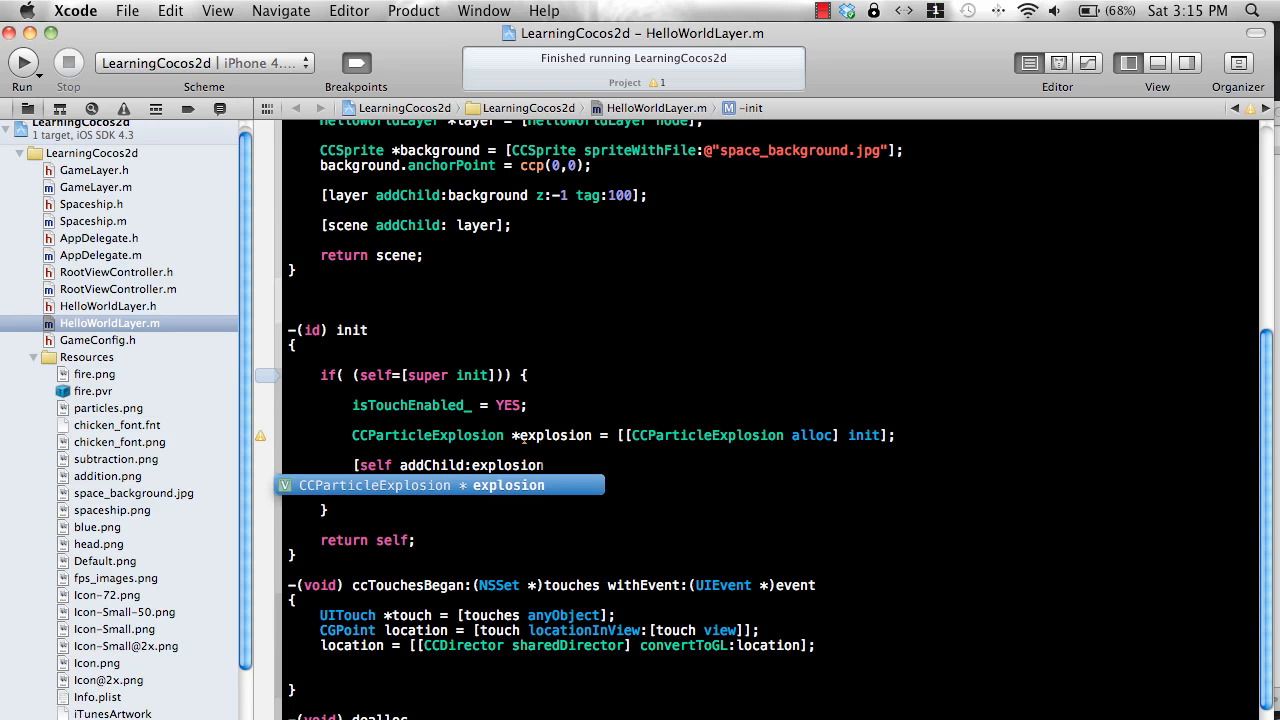
{"action": "type", "text": "];"}
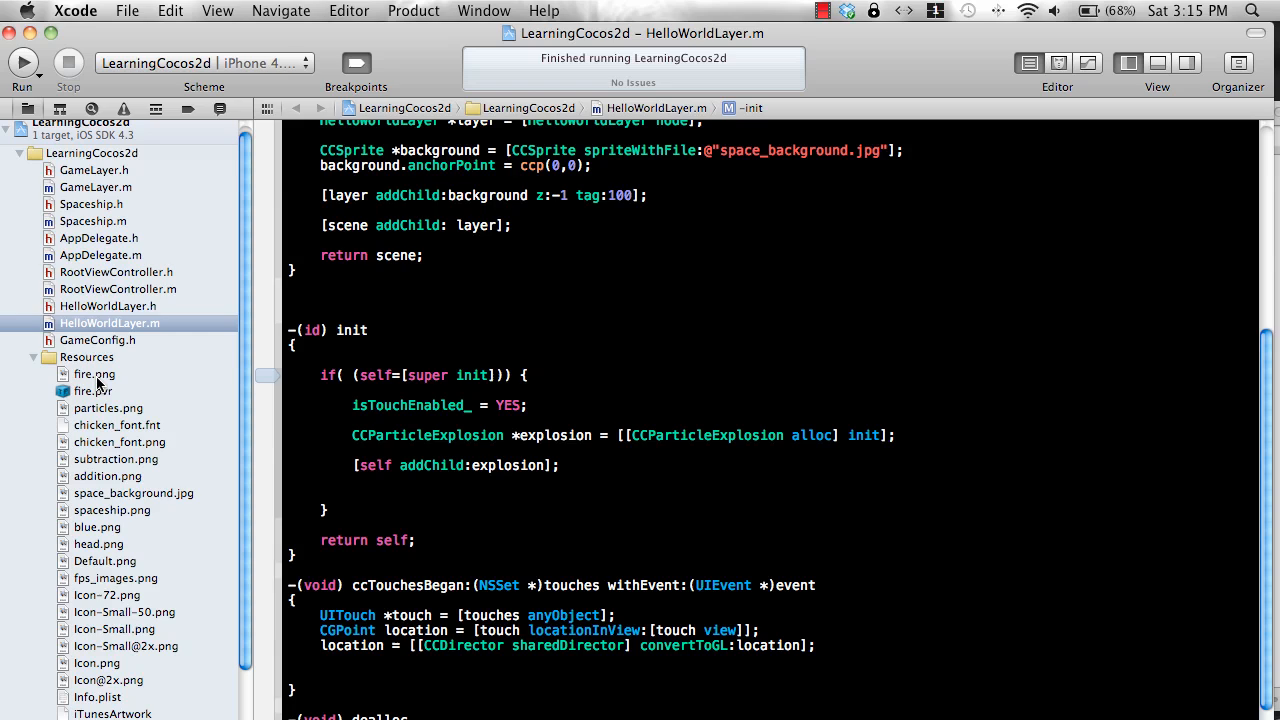
- Preview fire.pvr, fire.png and RootViewController.m, return to HelloWorldLayer.m, and shrink the Xcode window
{"action": "left_click", "coordinate": [95, 391]}
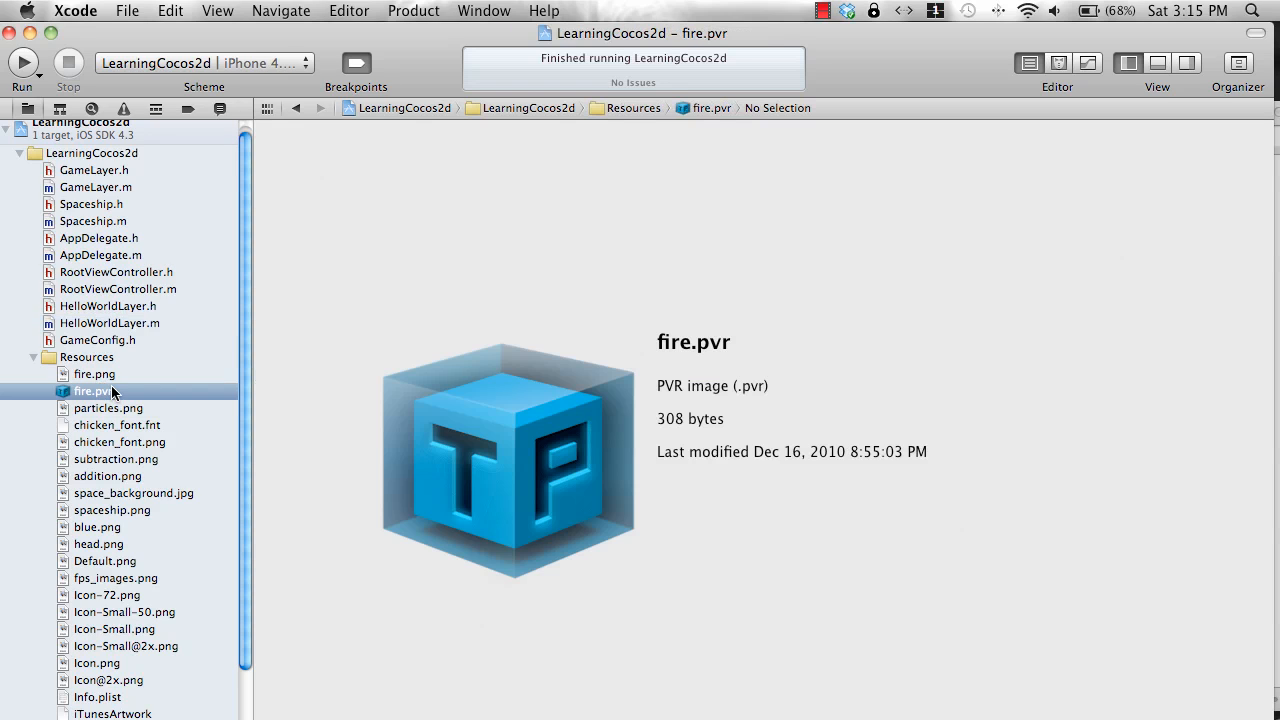
{"action": "left_click", "coordinate": [95, 374]}
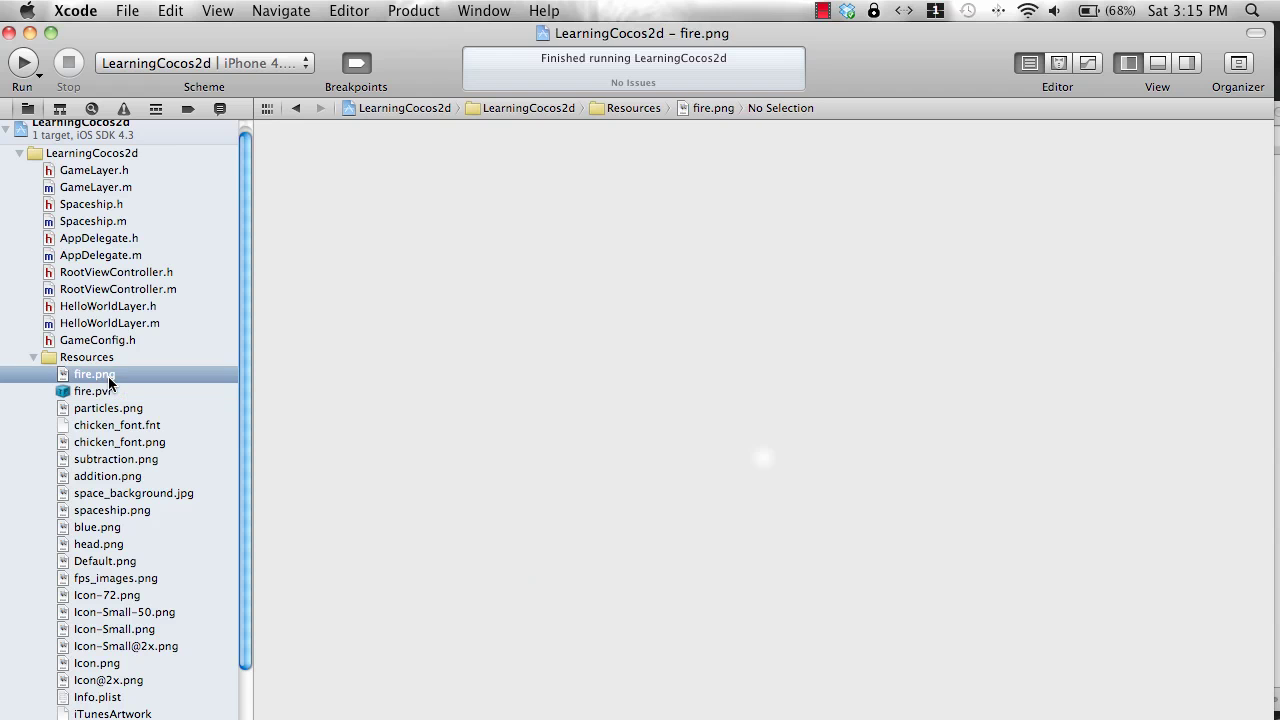
{"action": "left_click", "coordinate": [128, 291]}
{"action": "left_click", "coordinate": [110, 323]}
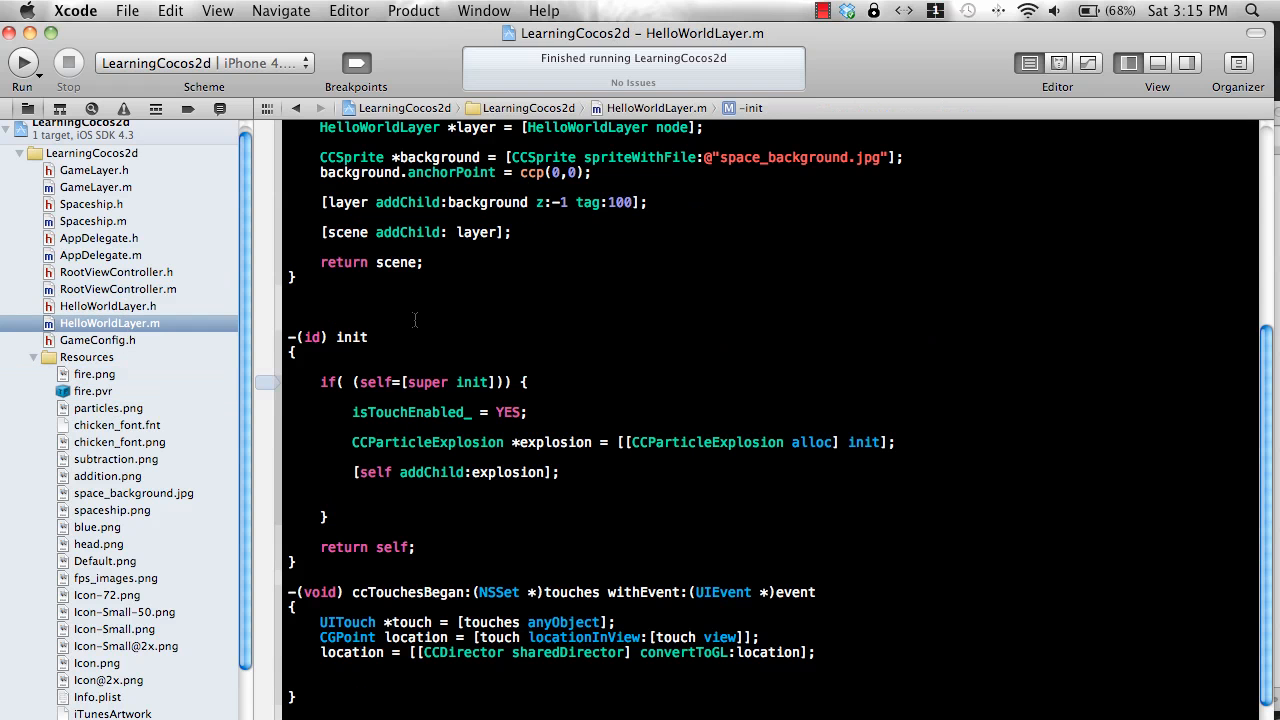
{"action": "left_click", "coordinate": [51, 33]}
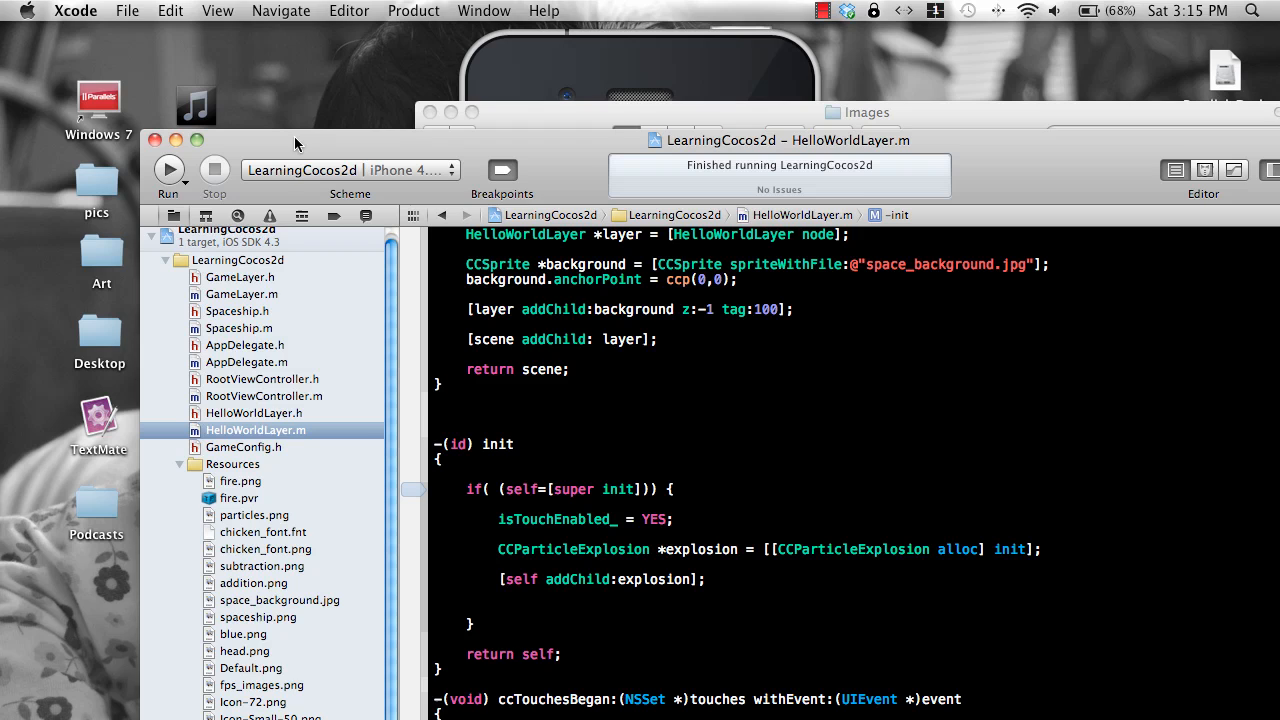
- In Finder, navigate from Macintosh HD into the cocos2d-iphone-0.99.5 Resources folder
{"action": "left_click", "coordinate": [370, 57]}
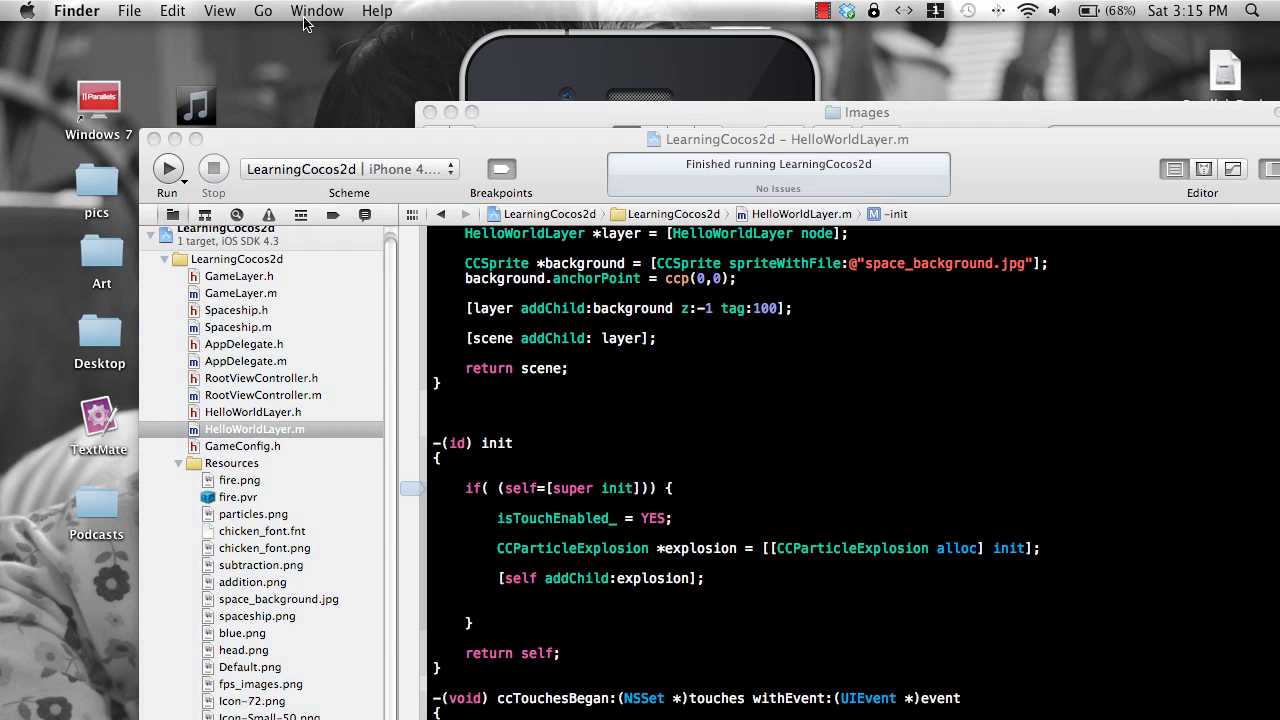
{"action": "left_click", "coordinate": [263, 11]}
{"action": "left_click", "coordinate": [320, 104]}
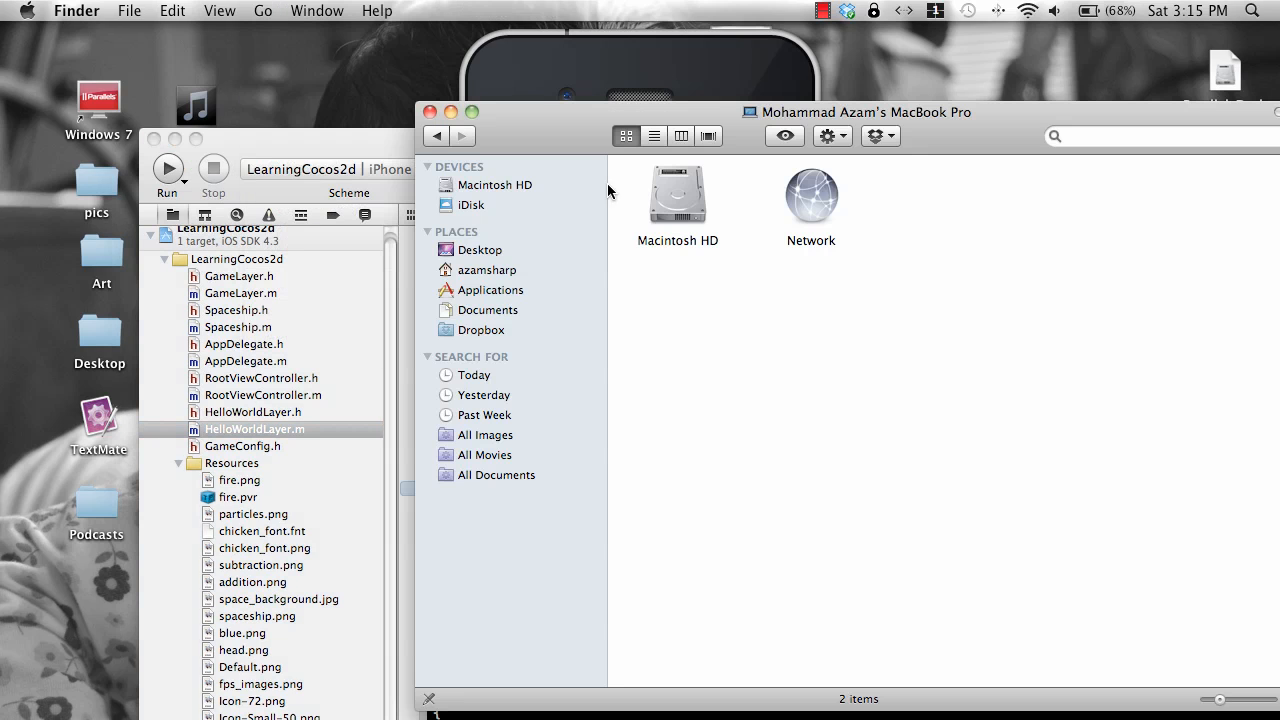
{"action": "double_click", "coordinate": [666, 194]}
{"action": "left_click_drag", "start_coordinate": [560, 134], "coordinate": [485, 116]}
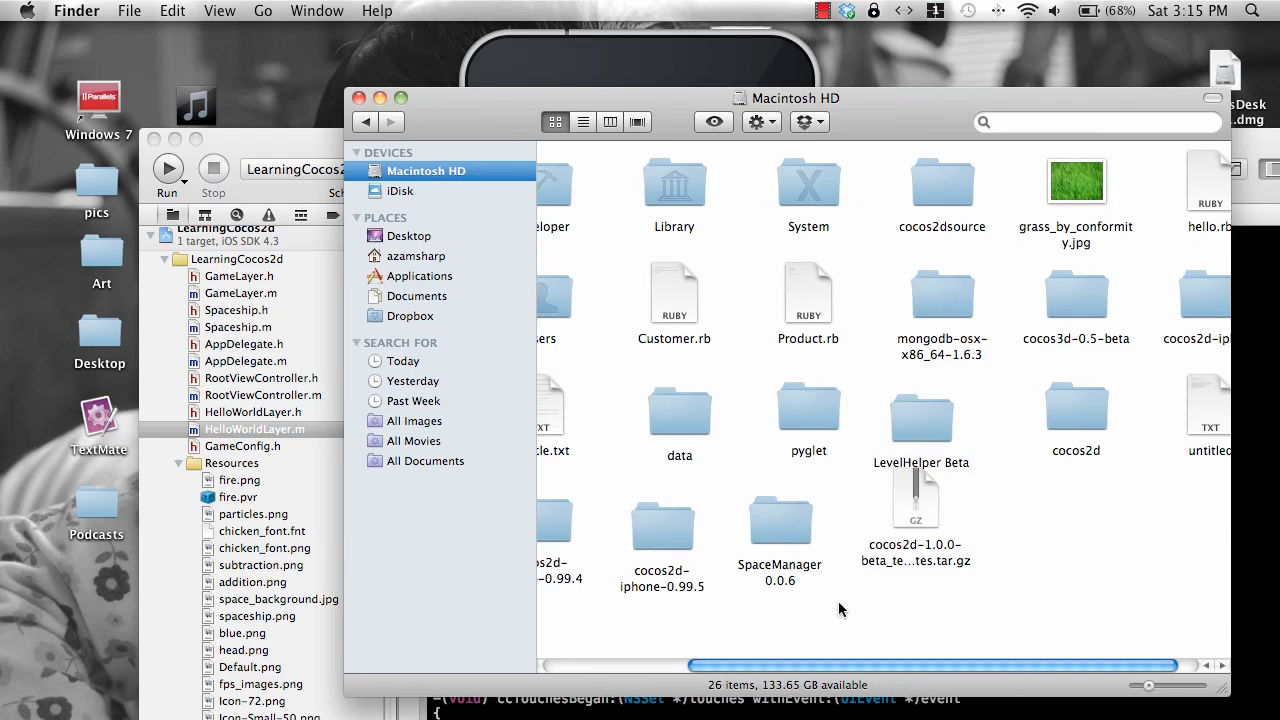
{"action": "left_click", "coordinate": [678, 548]}
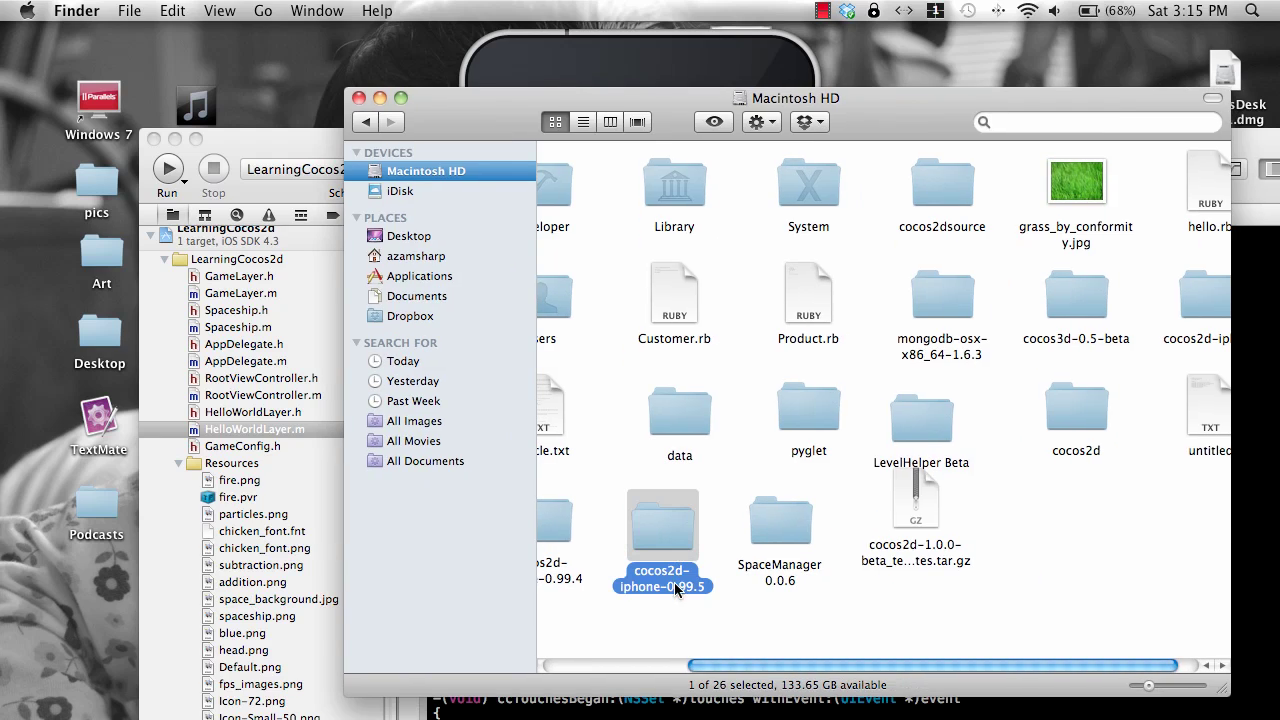
{"action": "double_click", "coordinate": [676, 530]}
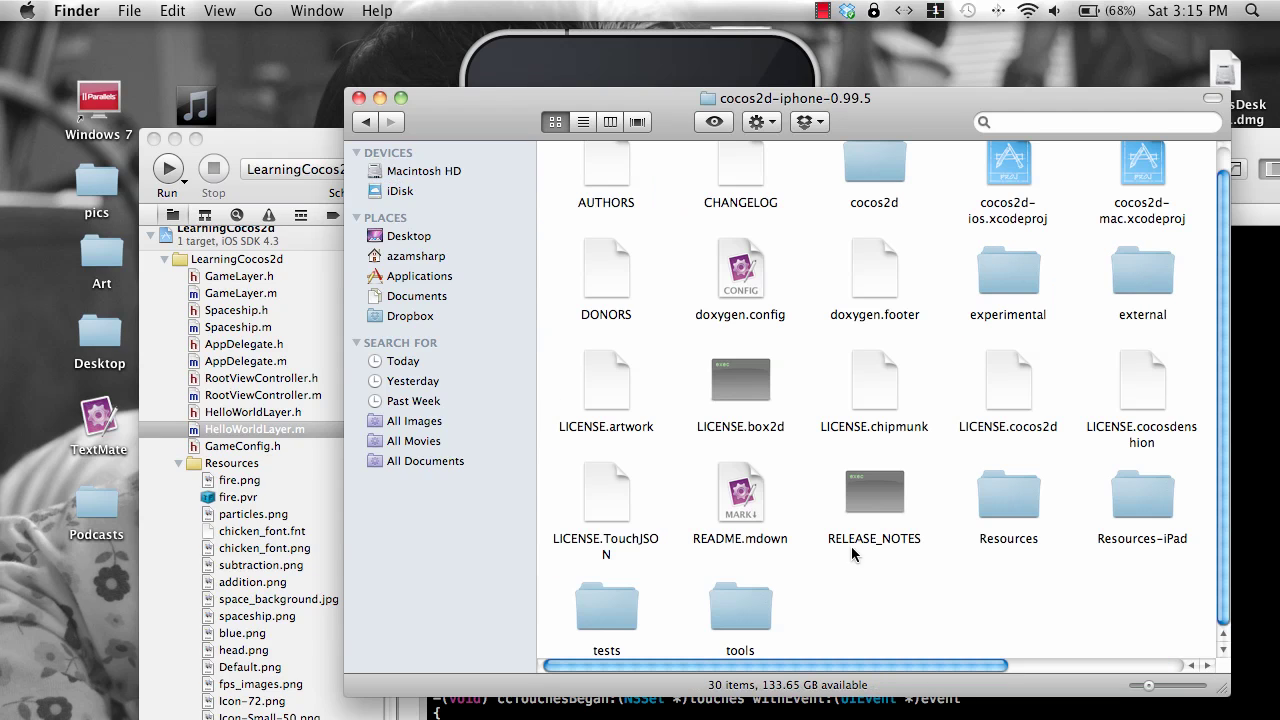
{"action": "double_click", "coordinate": [1015, 505]}
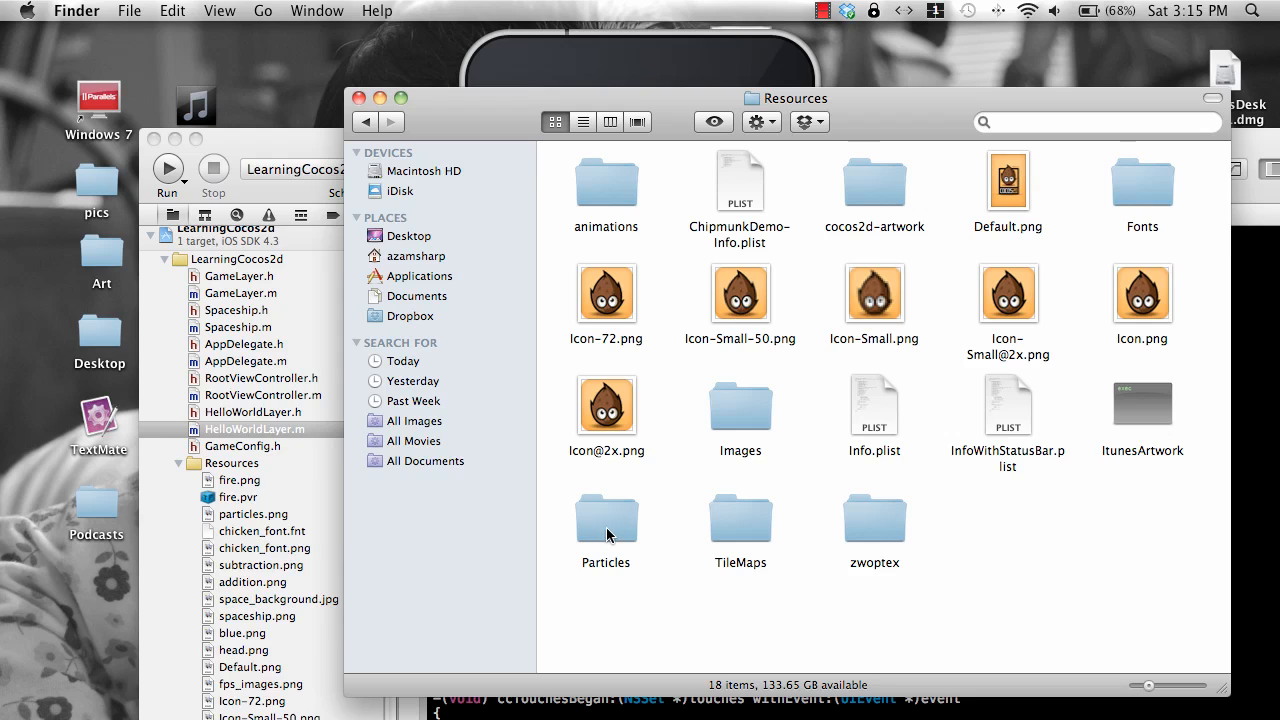
- Look into Particles, go back, open the Images folder and select the fire.pvr texture file
{"action": "left_click", "coordinate": [612, 531]}
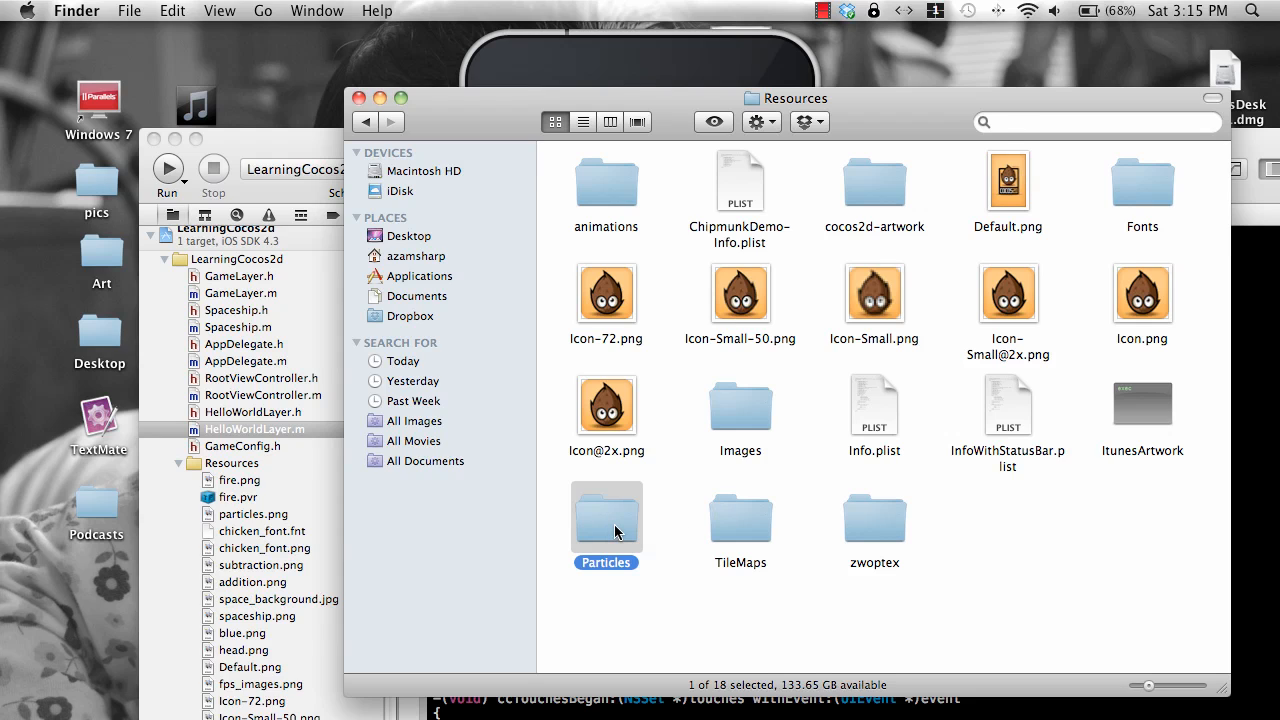
{"action": "double_click", "coordinate": [616, 531]}
{"action": "left_click", "coordinate": [366, 121]}
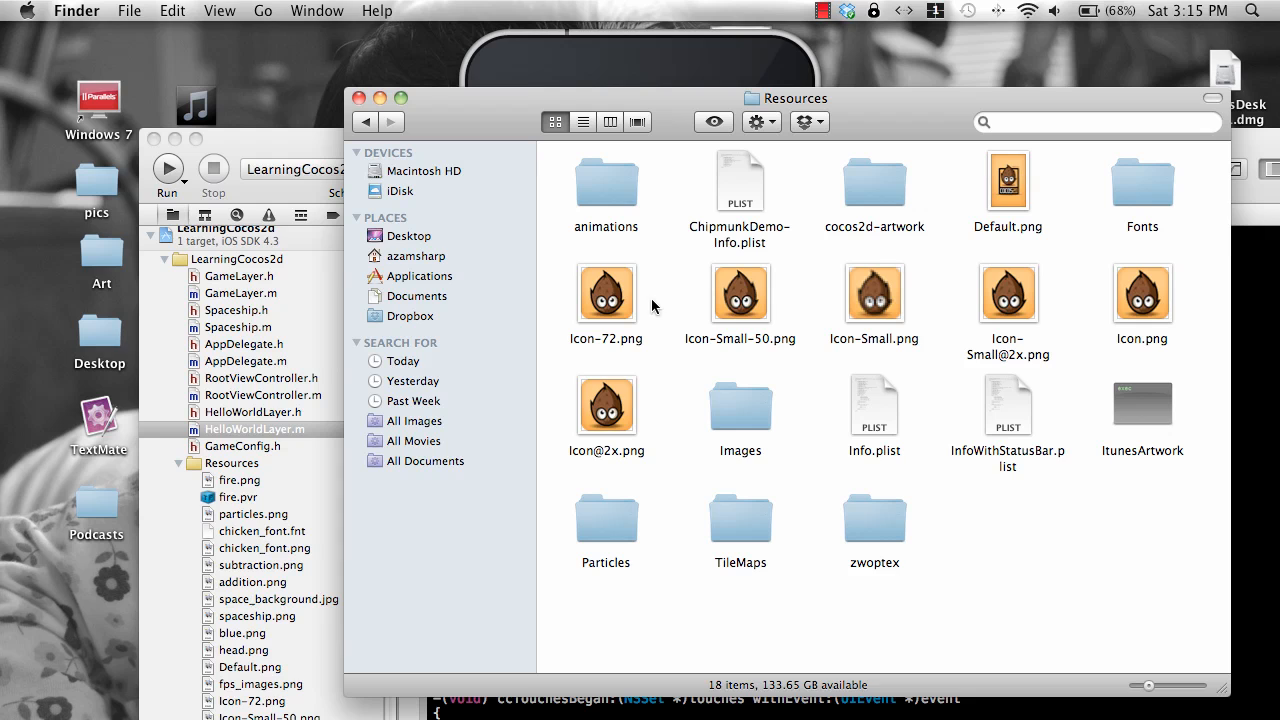
{"action": "left_click", "coordinate": [738, 428]}
{"action": "double_click", "coordinate": [738, 428]}
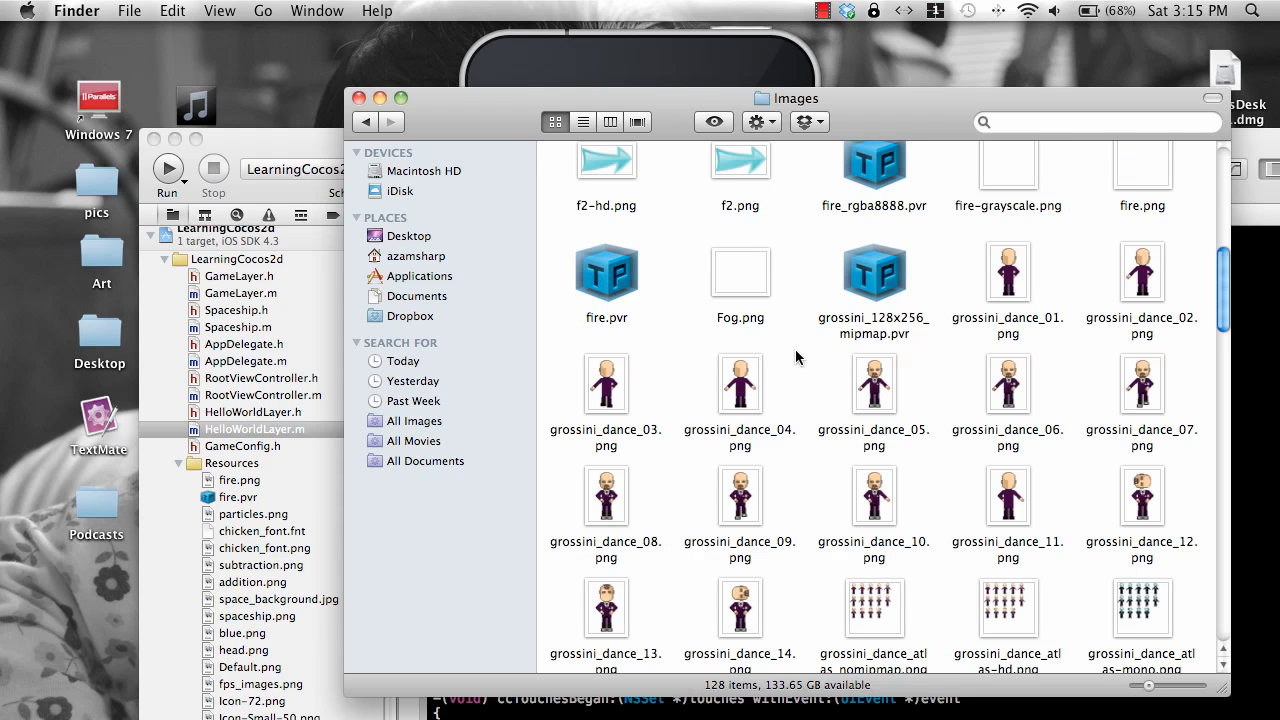
{"action": "scroll", "coordinate": [852, 352], "scroll_direction": "down", "scroll_amount": 2}
{"action": "scroll", "coordinate": [852, 352], "scroll_direction": "up", "scroll_amount": 3}
{"action": "scroll", "coordinate": [852, 352], "scroll_direction": "up", "scroll_amount": 2}
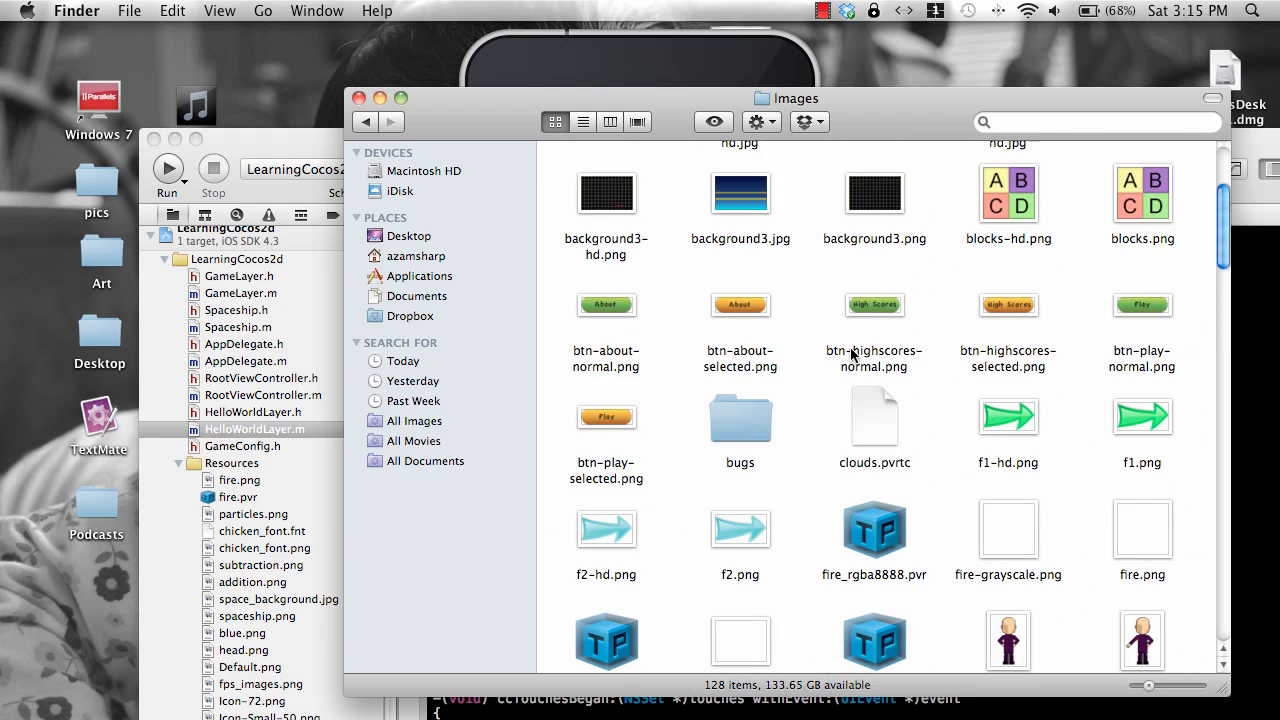
{"action": "scroll", "coordinate": [852, 352], "scroll_direction": "down", "scroll_amount": 5}
{"action": "scroll", "coordinate": [852, 352], "scroll_direction": "down", "scroll_amount": 4}
{"action": "scroll", "coordinate": [852, 352], "scroll_direction": "down", "scroll_amount": 1}
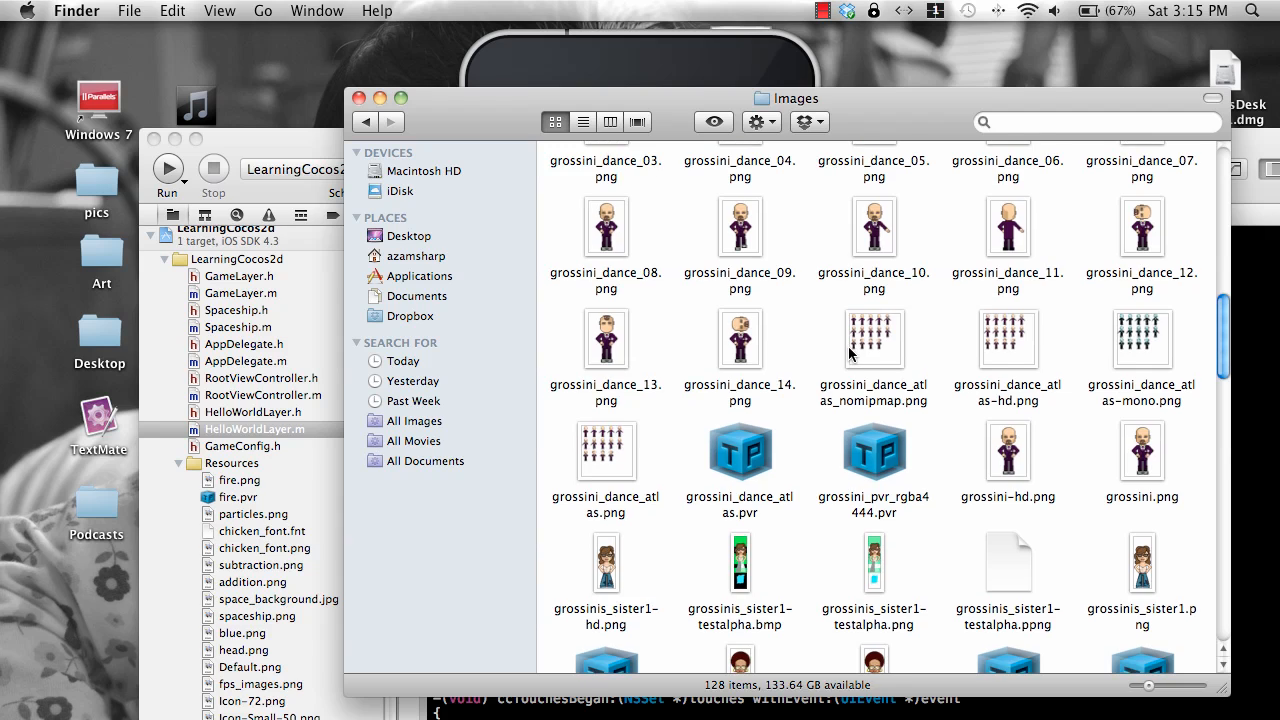
{"action": "scroll", "coordinate": [852, 352], "scroll_direction": "up", "scroll_amount": 5}
{"action": "left_click", "coordinate": [612, 420]}
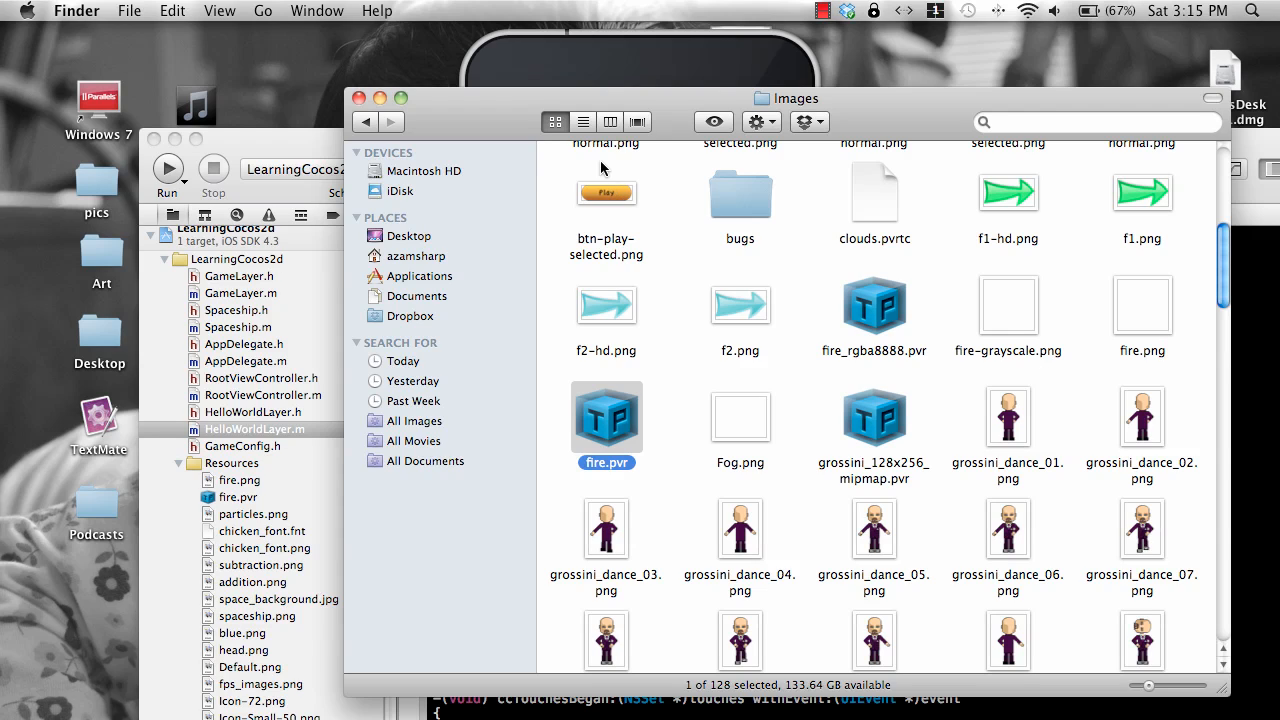
{"action": "left_click_drag", "start_coordinate": [430, 121], "coordinate": [408, 118]}
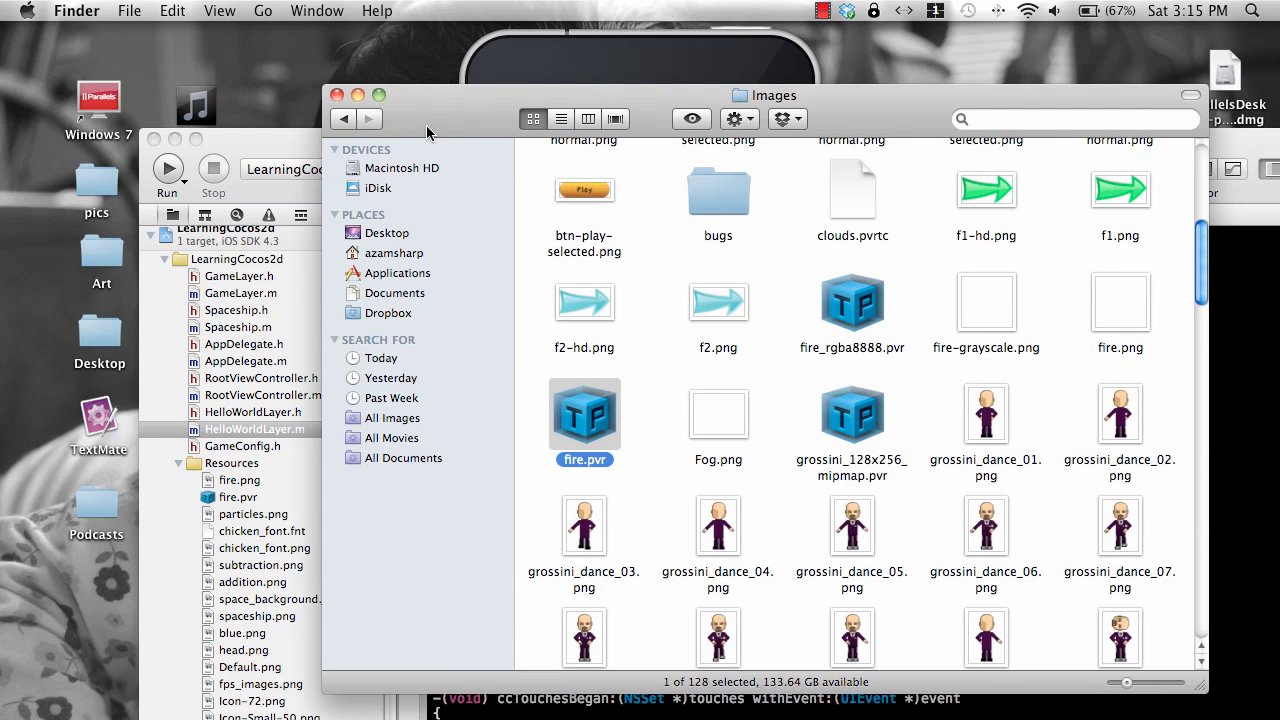
- Bring Xcode back full-size, run the explosion build in the simulator with Cmd+R, then stop it
{"action": "left_click", "coordinate": [359, 95]}
{"action": "left_click_drag", "start_coordinate": [996, 150], "coordinate": [852, 44]}
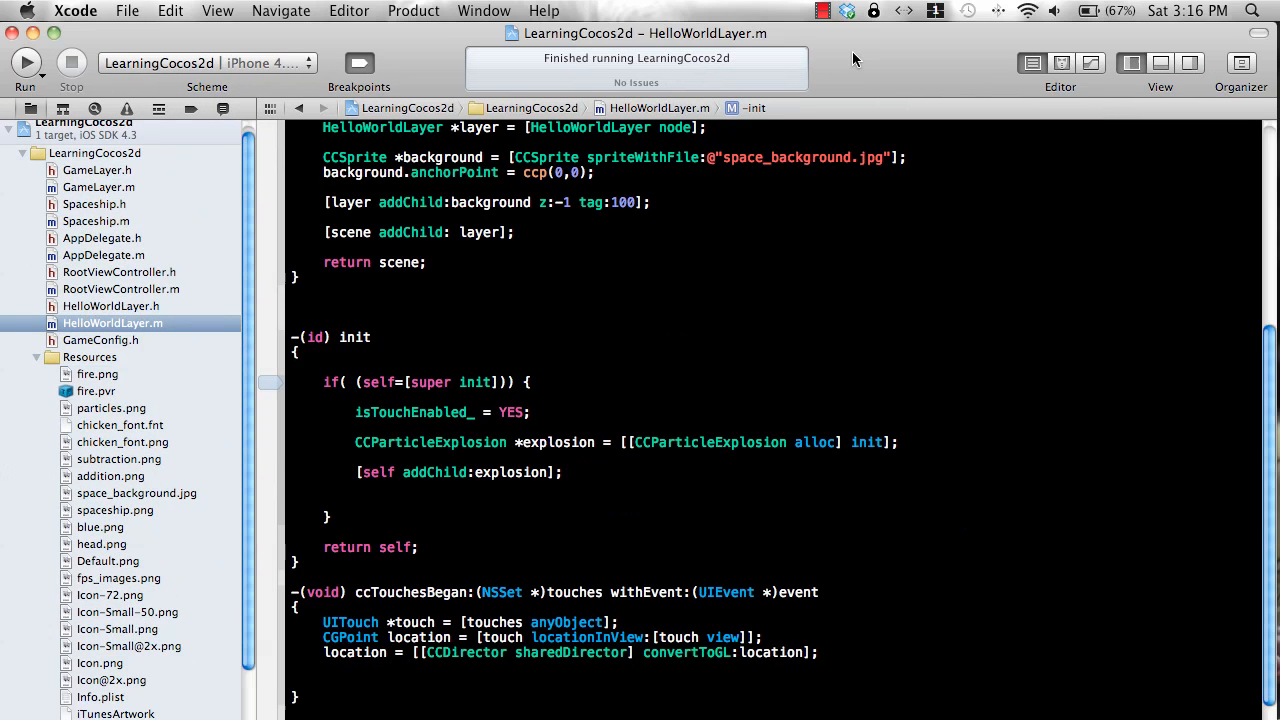
{"action": "left_click", "coordinate": [614, 482]}
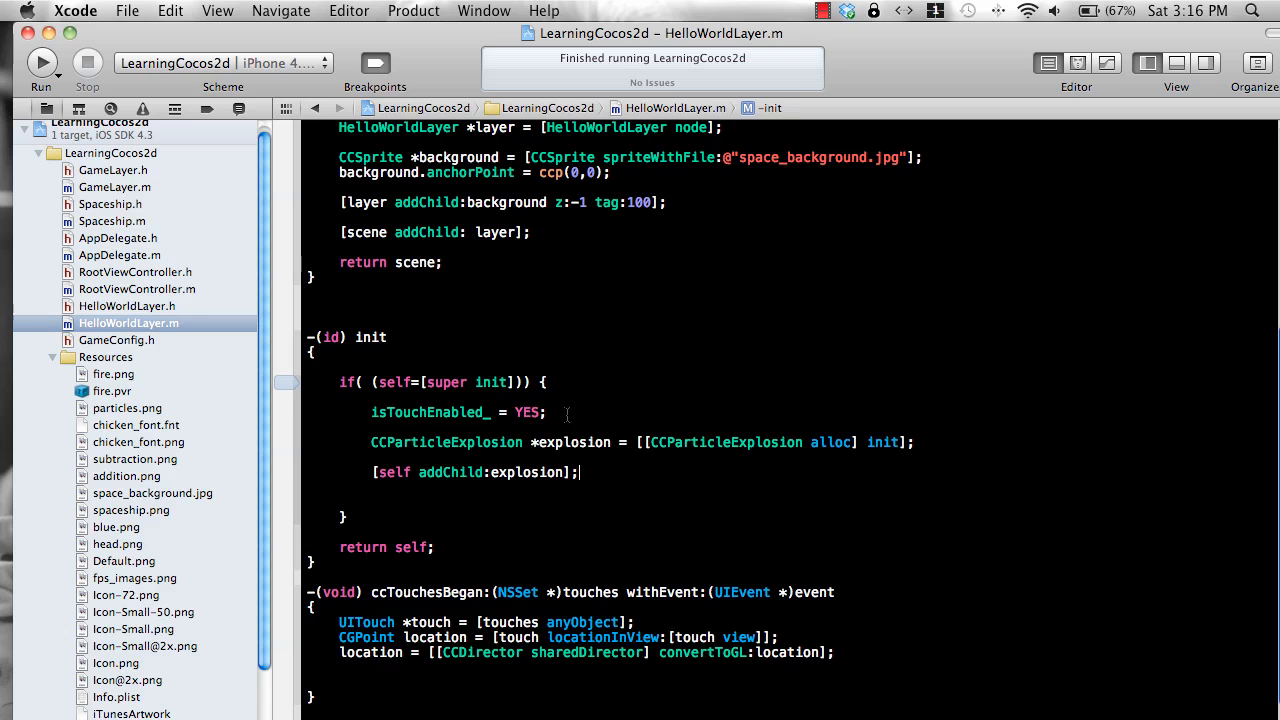
{"action": "key", "text": "super+r"}
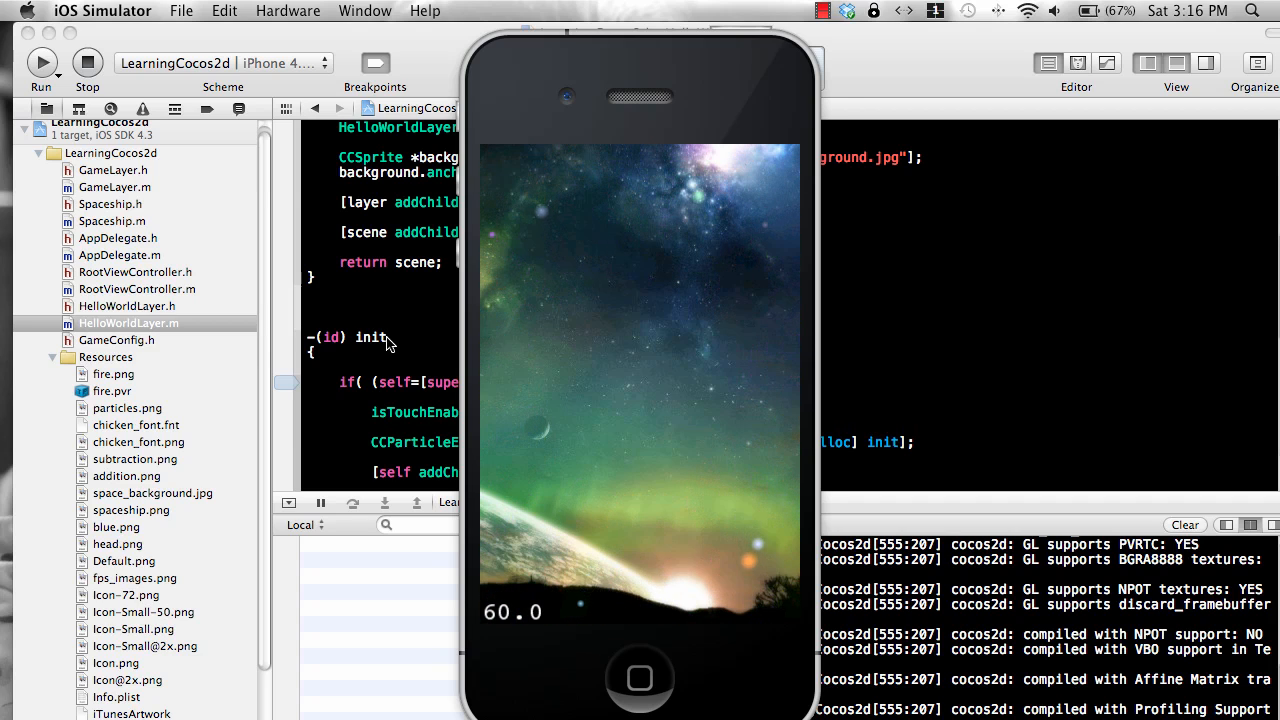
{"action": "left_click", "coordinate": [352, 298]}
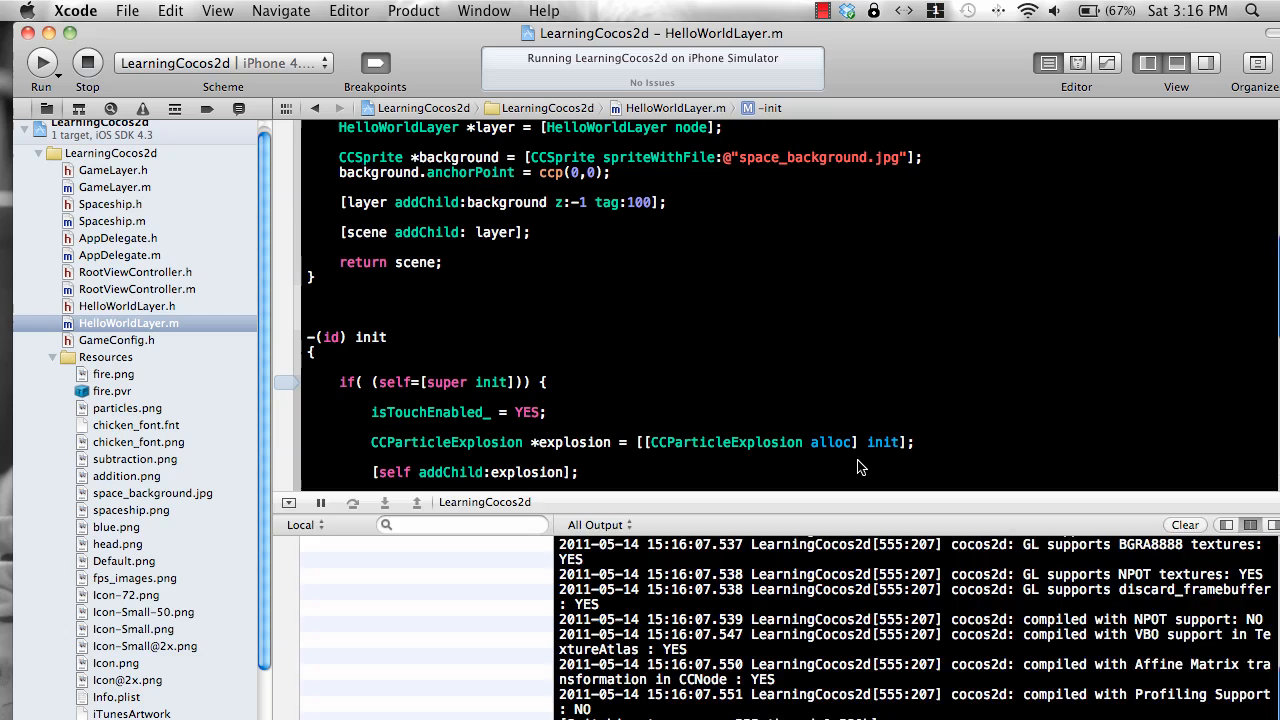
{"action": "key", "text": "super+period"}
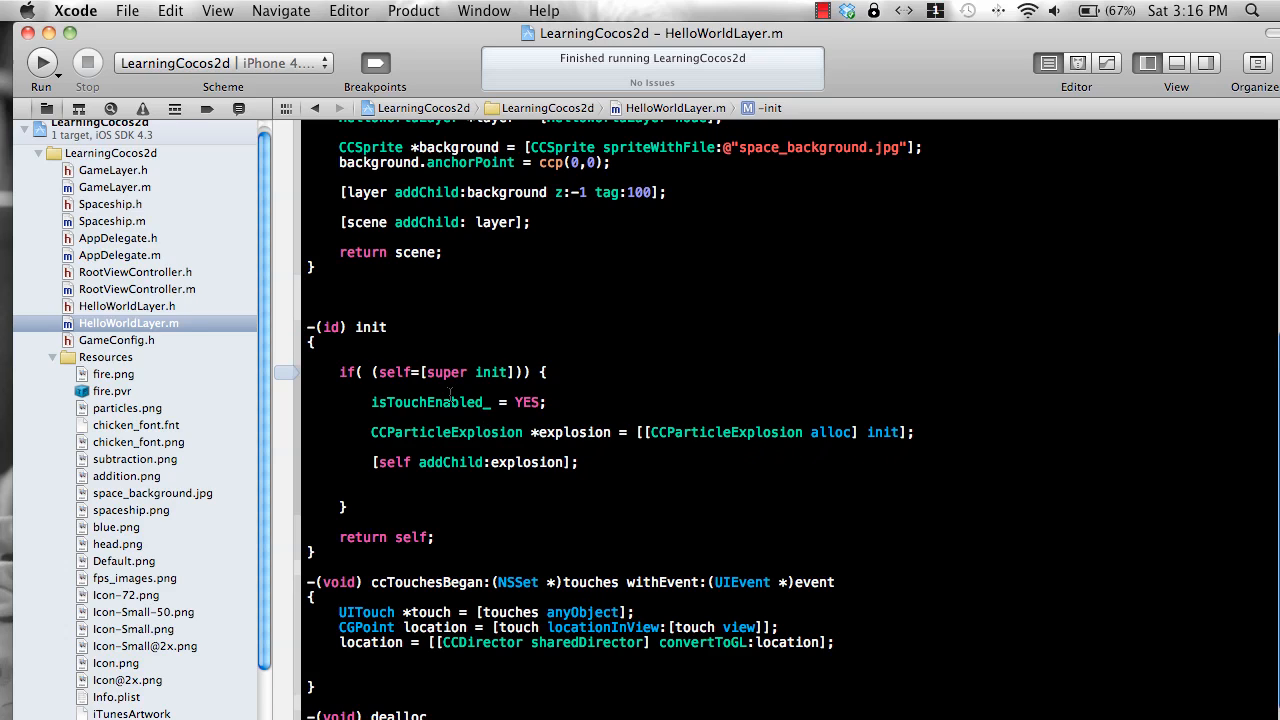
- Replace the explosion line with a CCParticleSpiral alloc/init statement named spiral via autocomplete
{"action": "left_click_drag", "start_coordinate": [365, 432], "coordinate": [910, 432]}
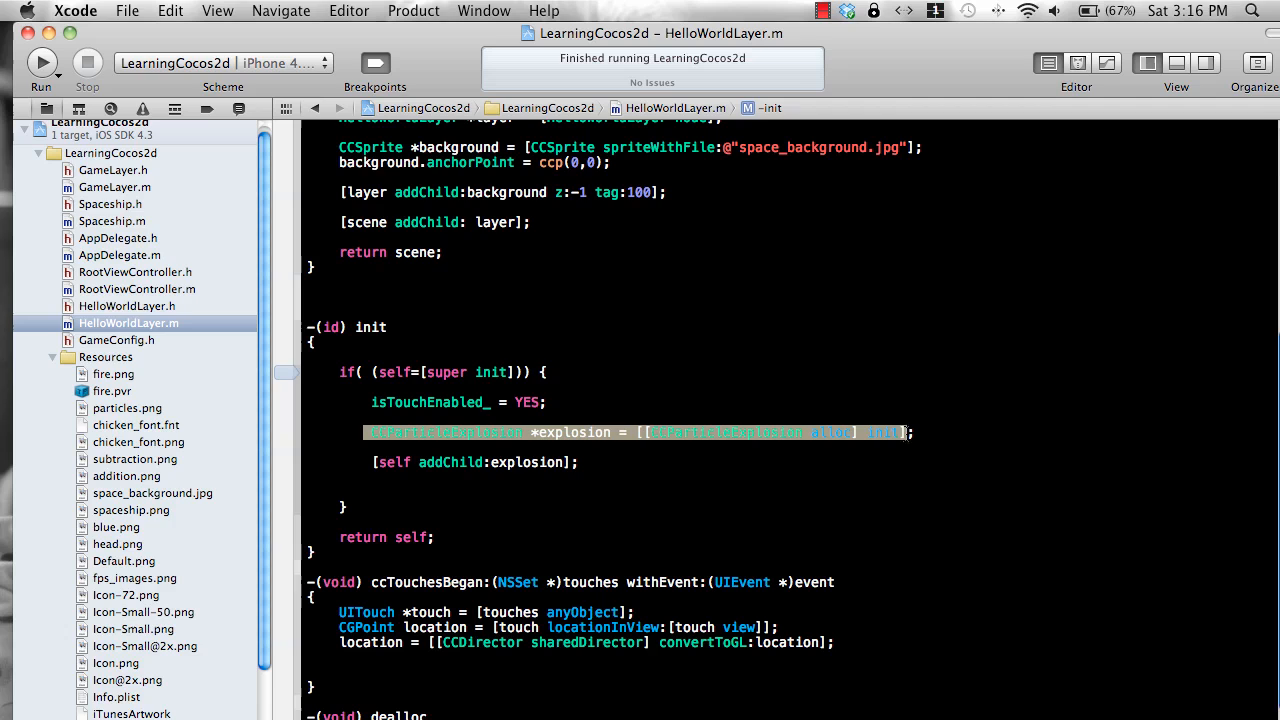
{"action": "type", "text": "CC"}
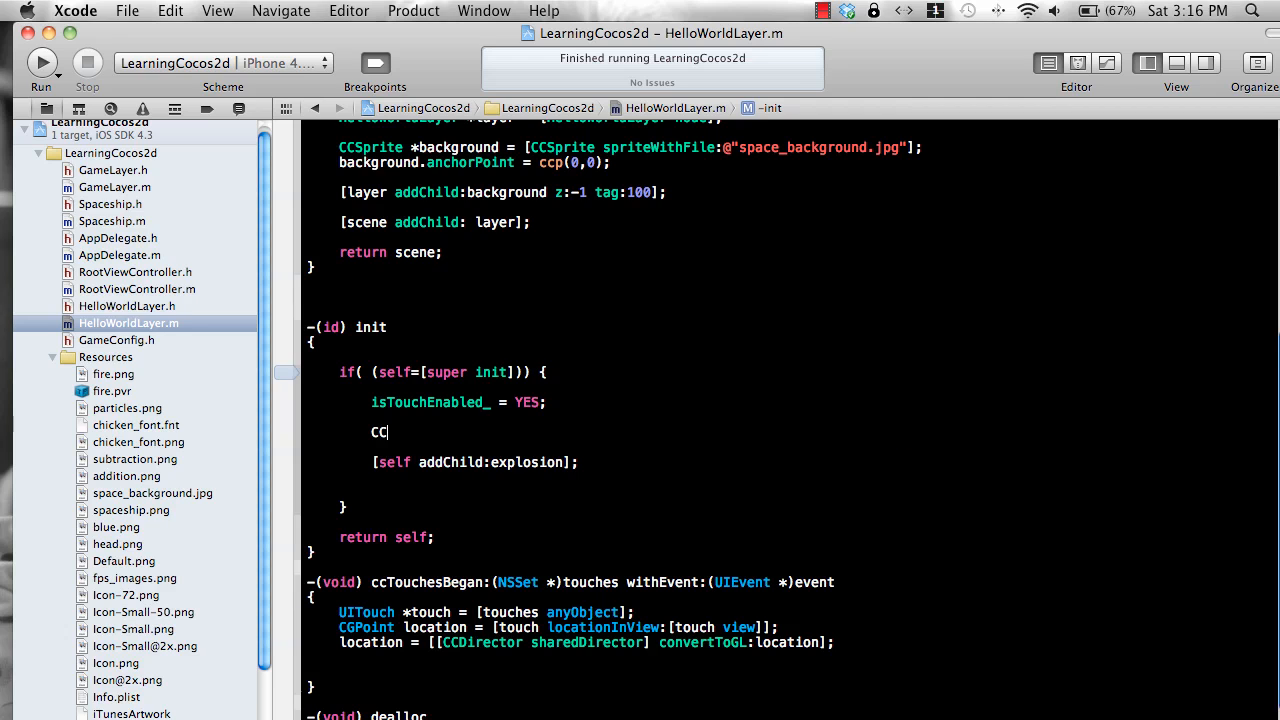
{"action": "type", "text": "Par"}
{"action": "key", "text": "Down"}
{"action": "key", "text": "Down"}
{"action": "key", "text": "Down"}
{"action": "key", "text": "Down"}
{"action": "key", "text": "Down"}
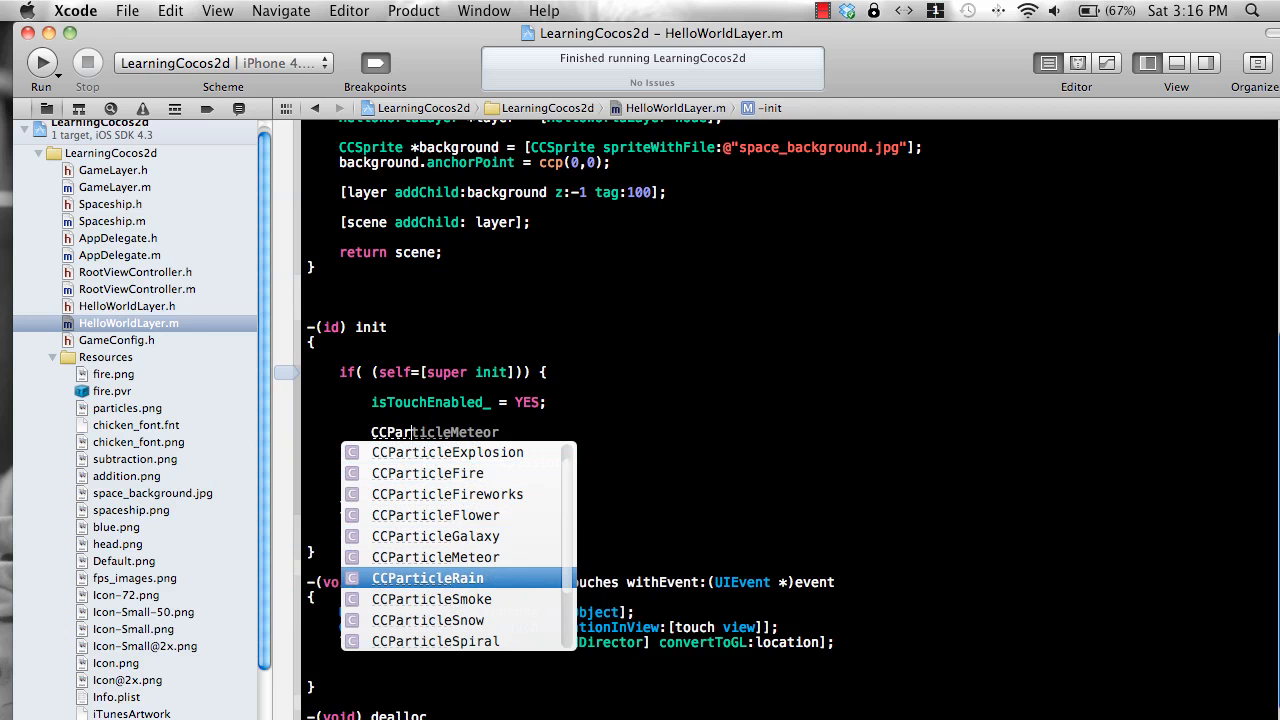
{"action": "key", "text": "Down"}
{"action": "key", "text": "Down"}
{"action": "key", "text": "Down"}
{"action": "key", "text": "Down"}
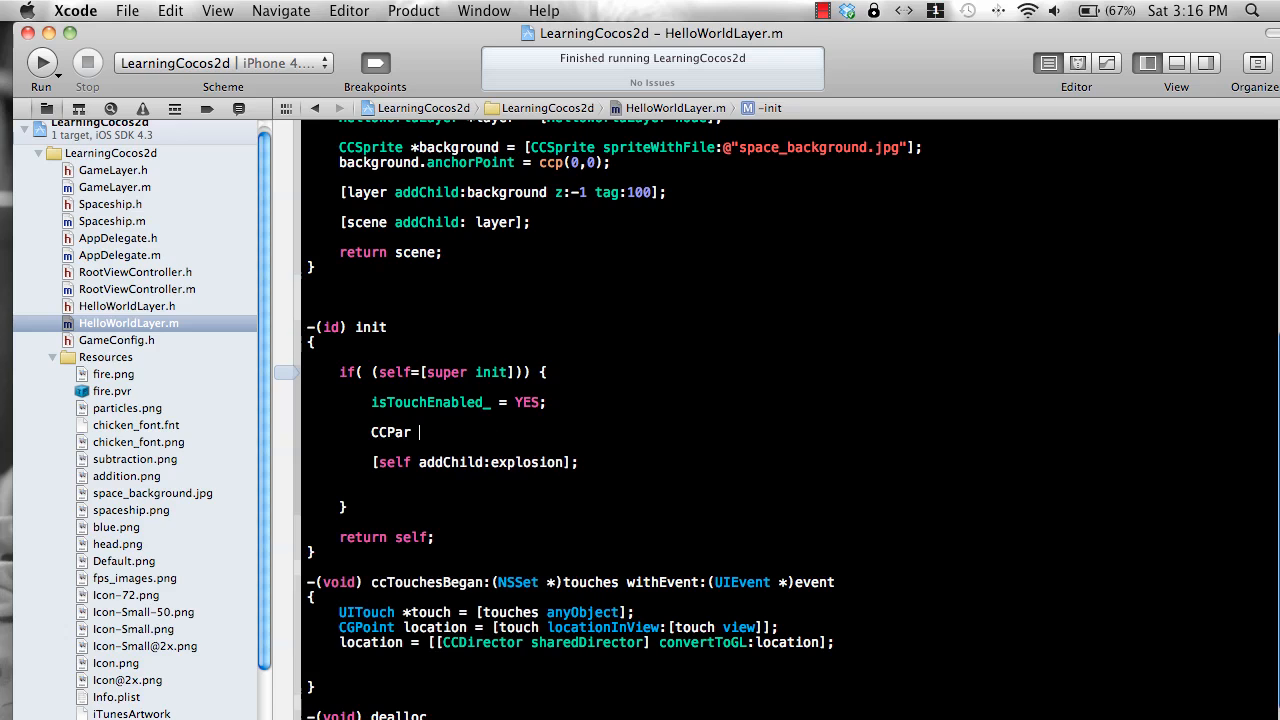
{"action": "type", "text": "ticle"}
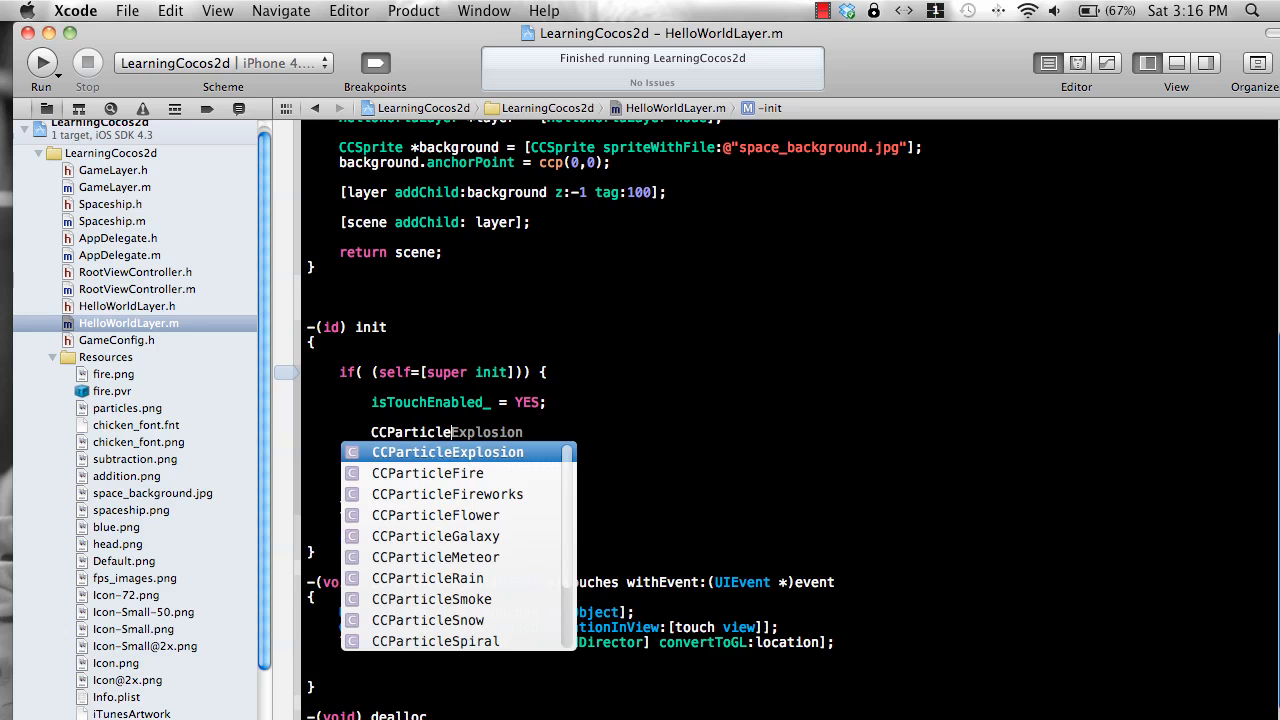
{"action": "key", "text": "Down"}
{"action": "key", "text": "Down"}
{"action": "key", "text": "Down"}
{"action": "key", "text": "Down"}
{"action": "key", "text": "Down"}
{"action": "key", "text": "Down"}
{"action": "key", "text": "Down"}
{"action": "key", "text": "Down"}
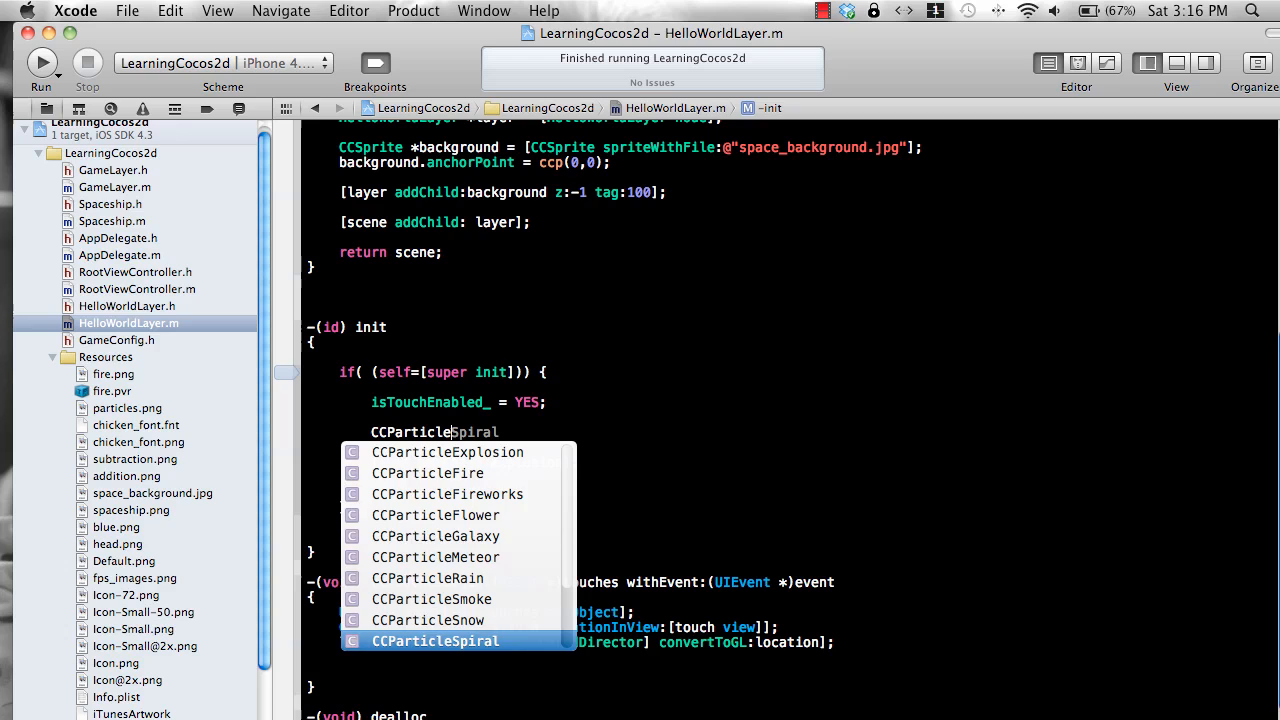
{"action": "key", "text": "Return"}
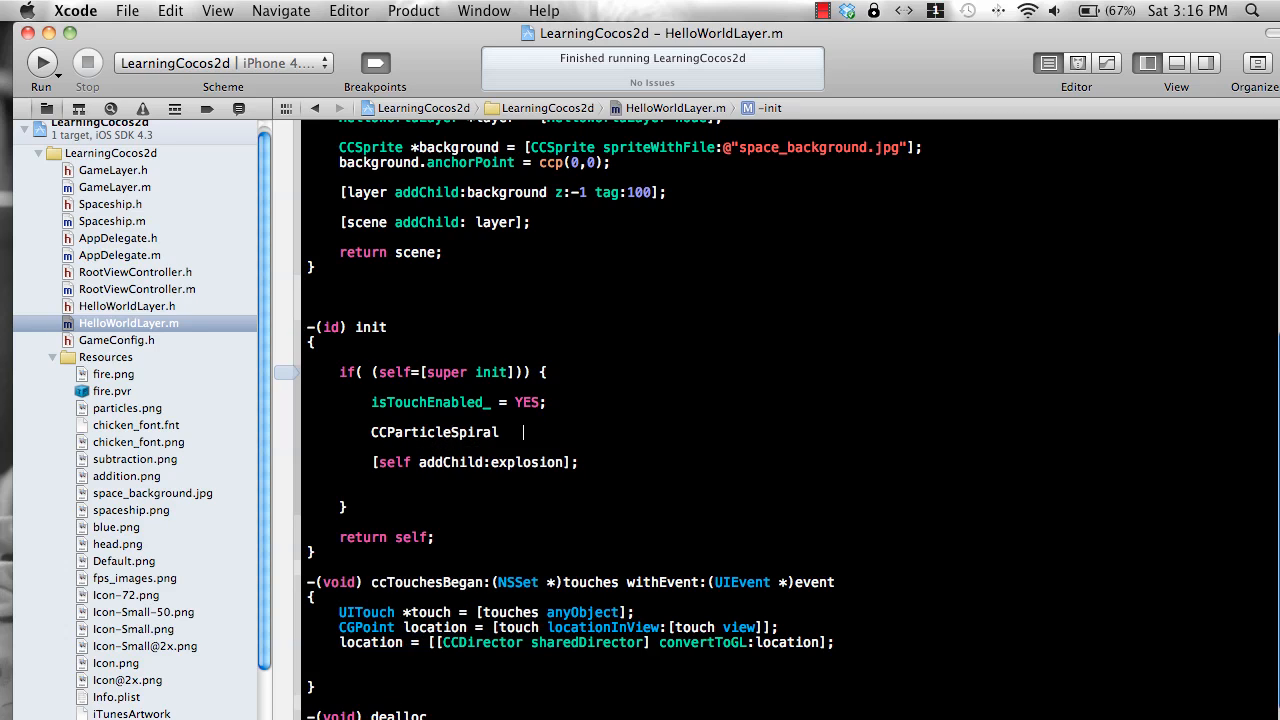
{"action": "type", "text": "*spiral "}
{"action": "type", "text": "= [CCParticle"}
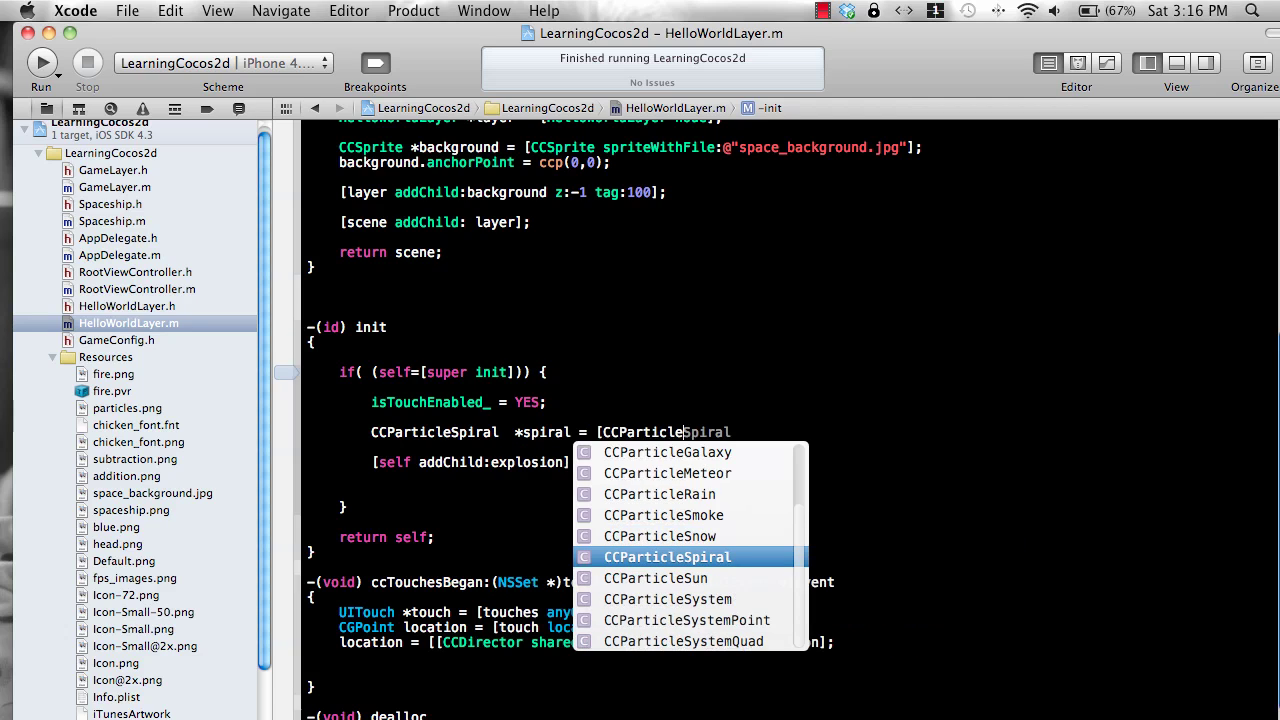
{"action": "key", "text": "Tab"}
{"action": "type", "text": "alloc"}
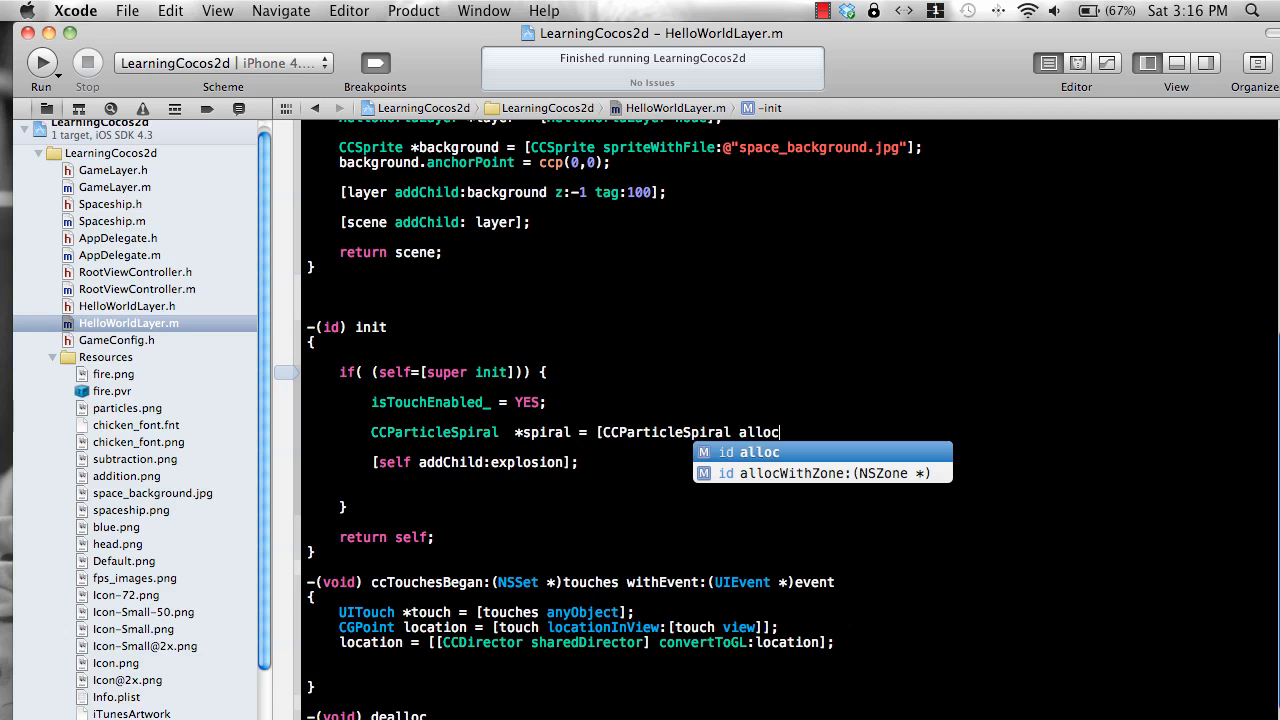
{"action": "key", "text": "Tab"}
{"action": "type", "text": "]"}
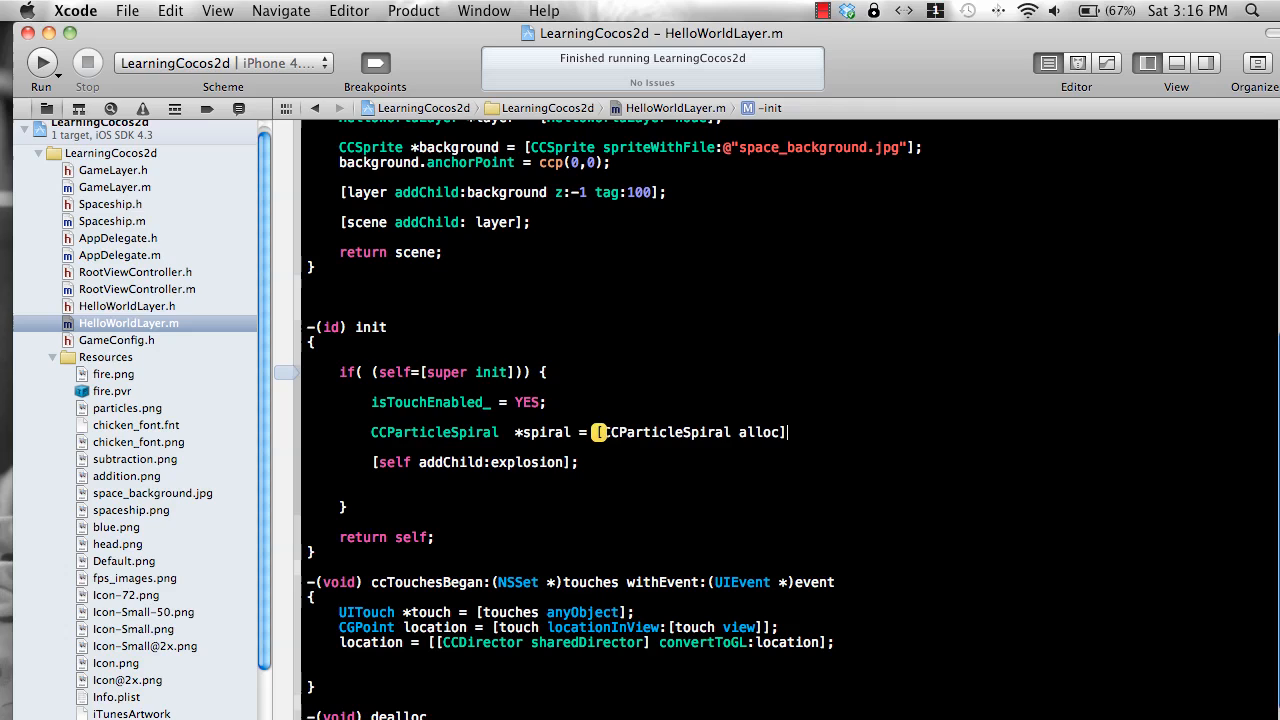
{"action": "type", "text": "init"}
{"action": "key", "text": "Tab"}
{"action": "type", "text": "];"}
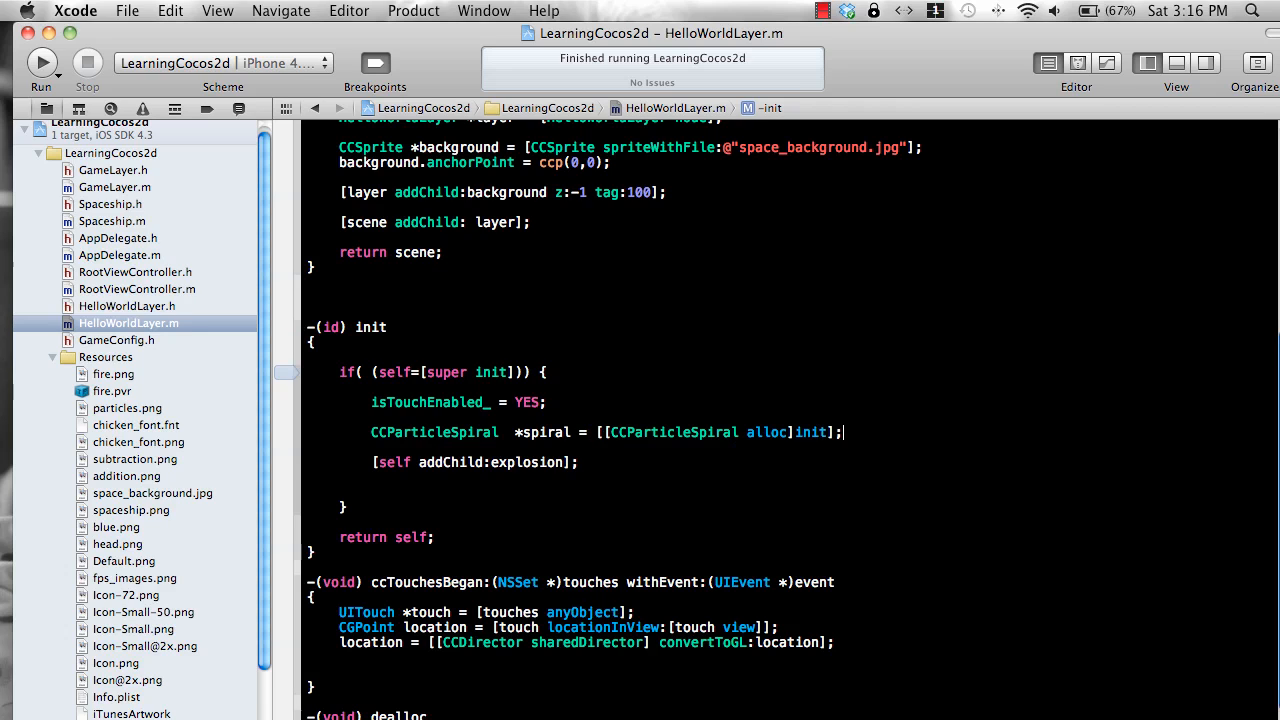
- Change [self addChild:explosion] to spiral and build and run with Cmd+R
{"action": "key", "text": "Down"}
{"action": "double_click", "coordinate": [547, 465]}
{"action": "type", "text": "sp"}
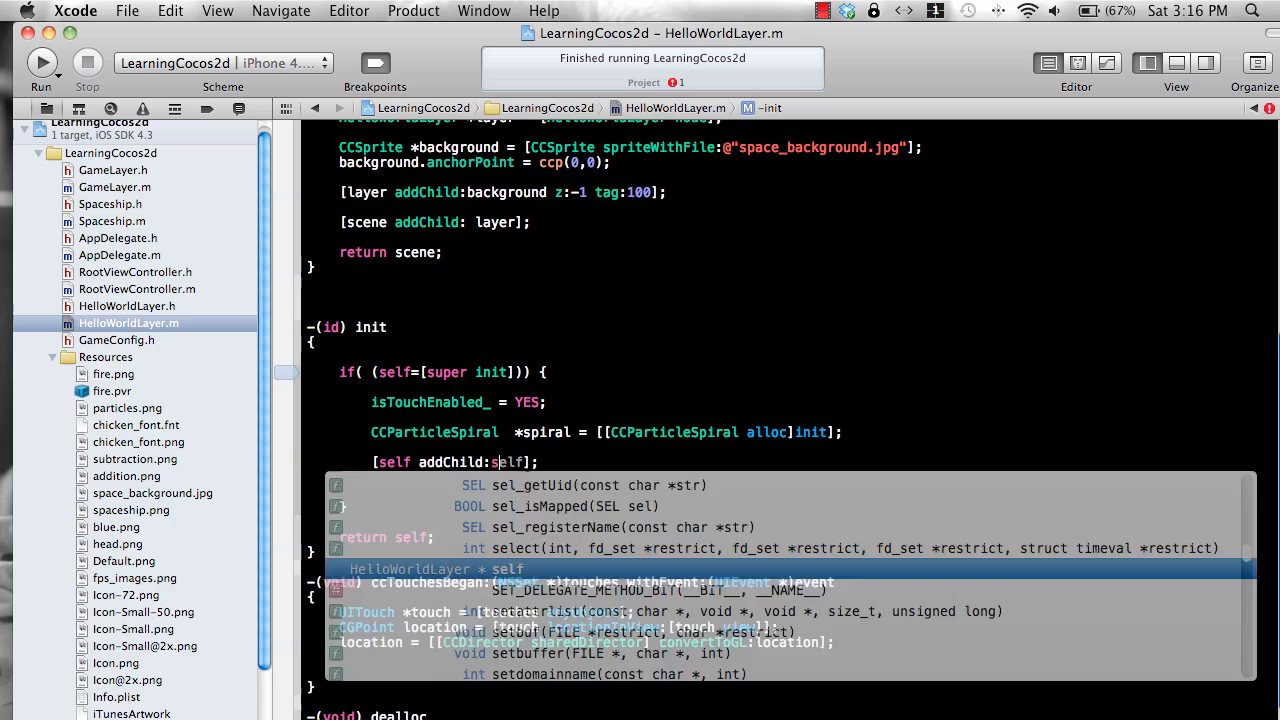
{"action": "type", "text": "ir"}
{"action": "key", "text": "Tab"}
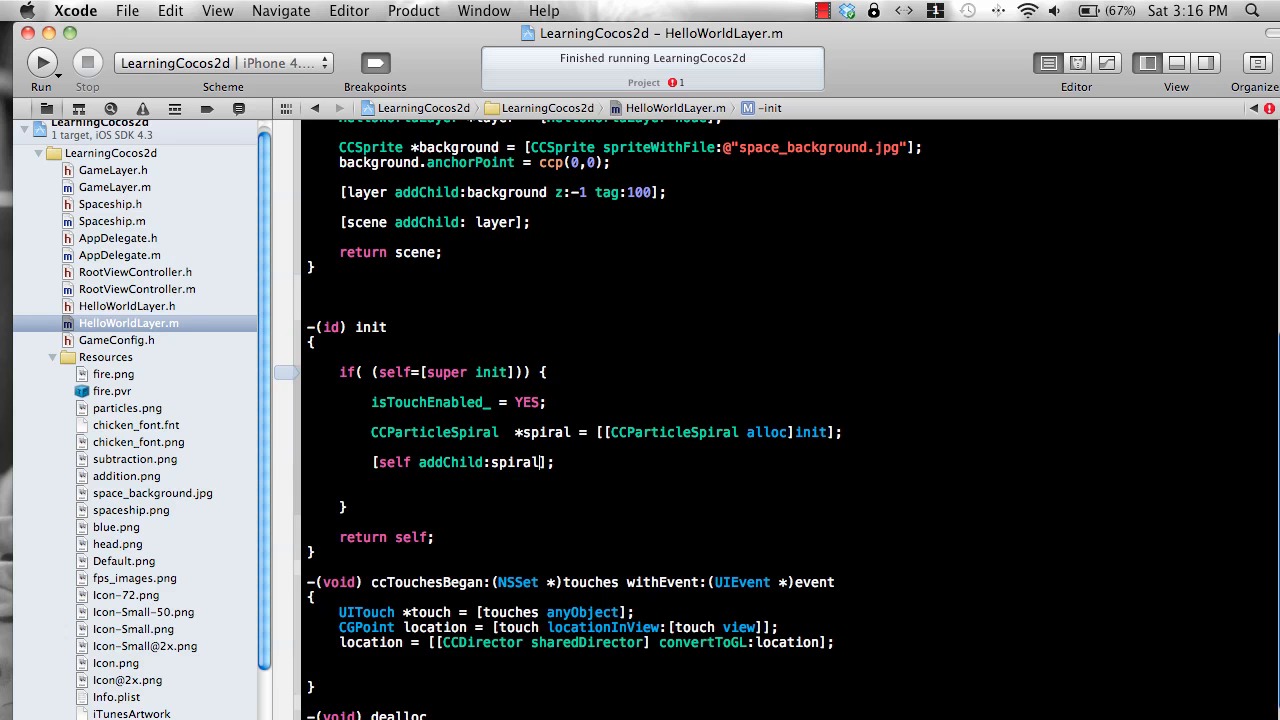
{"action": "key", "text": "super+r"}
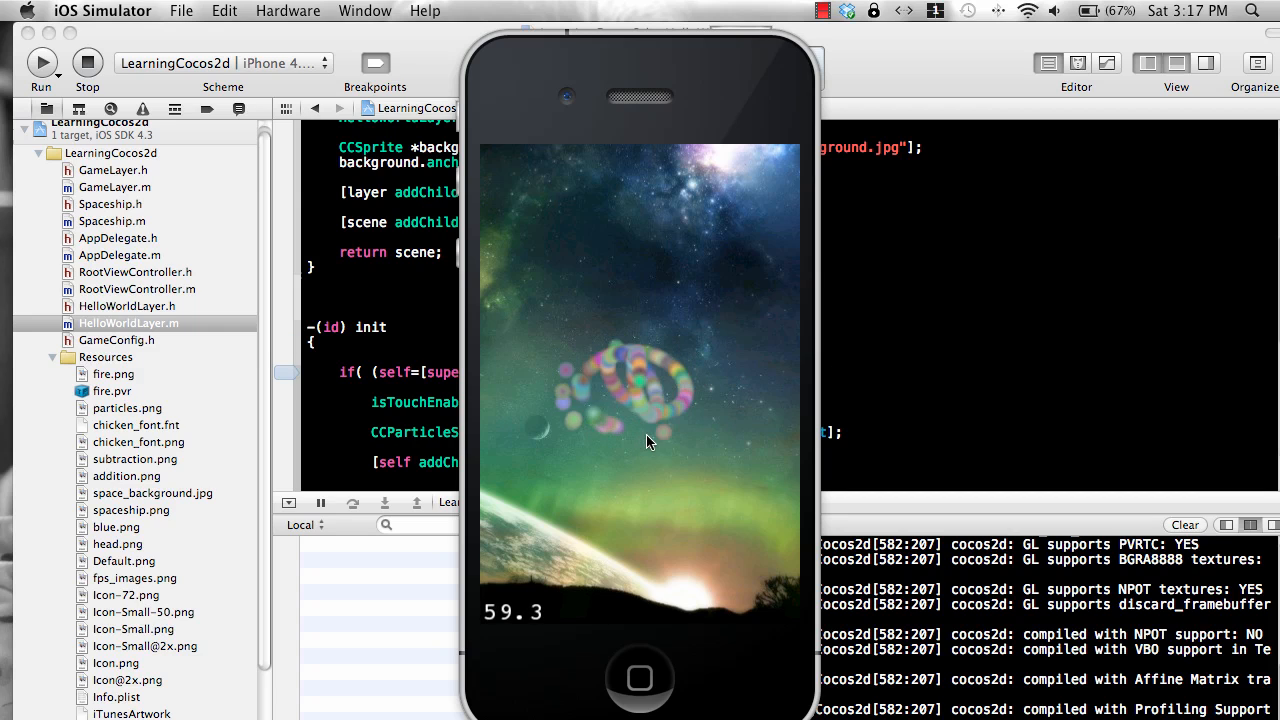
- Touch the simulator screen while the spiral plays, then stop the app from the Xcode toolbar
{"action": "mouse_move", "coordinate": [646, 434]}
{"action": "left_mouse_down"}
{"action": "mouse_move", "coordinate": [608, 406]}
{"action": "mouse_move", "coordinate": [612, 382]}
{"action": "mouse_move", "coordinate": [714, 386]}
{"action": "mouse_move", "coordinate": [703, 416]}
{"action": "left_mouse_up"}
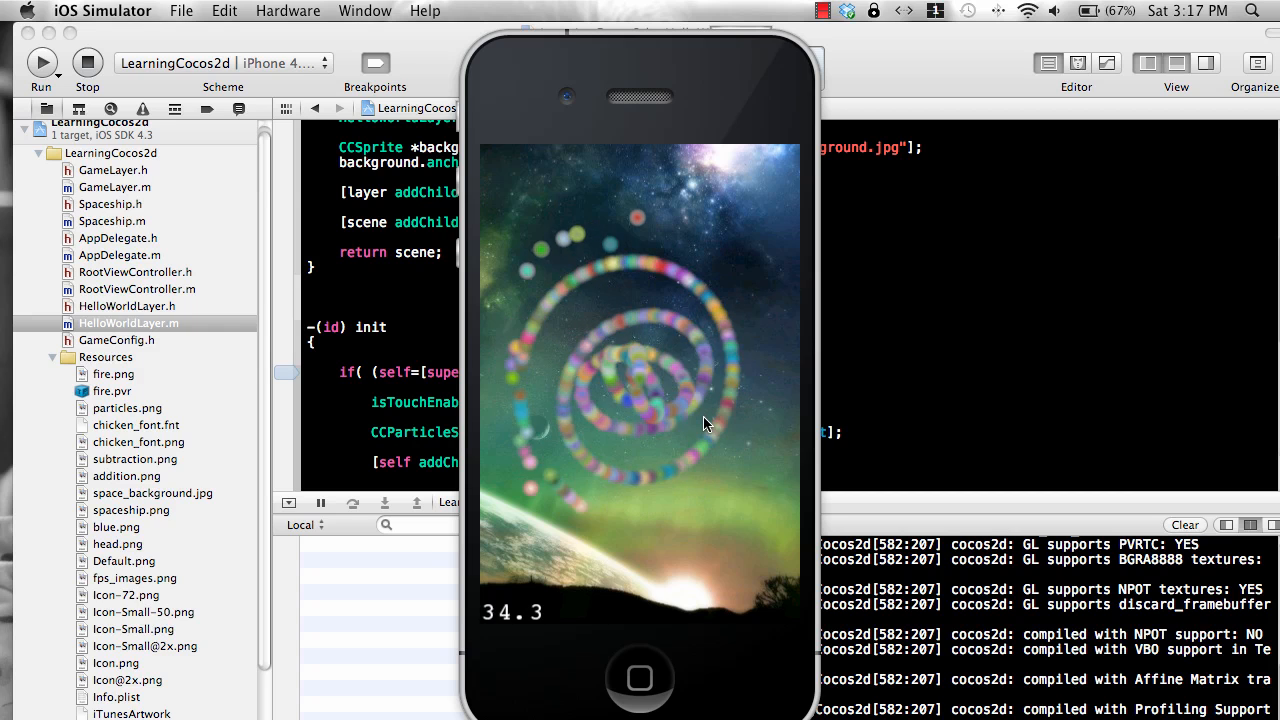
{"action": "left_click_drag", "start_coordinate": [703, 416], "coordinate": [798, 412]}
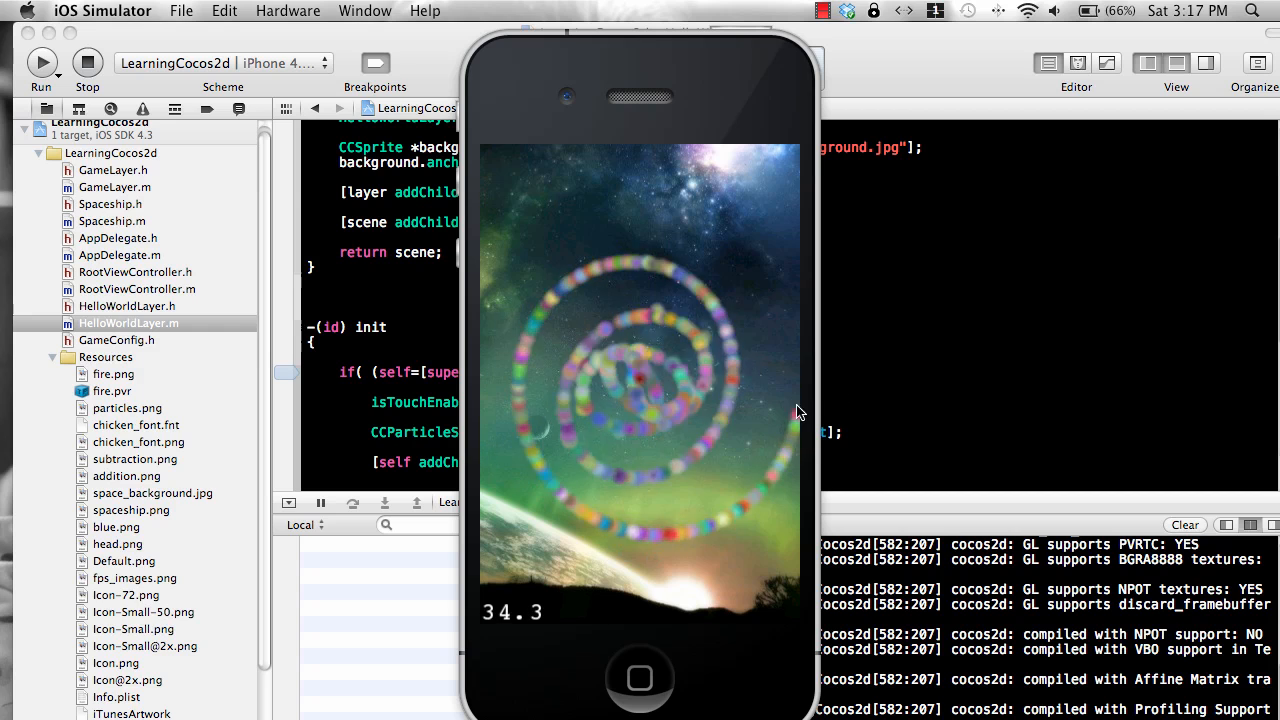
{"action": "left_click", "coordinate": [88, 63]}
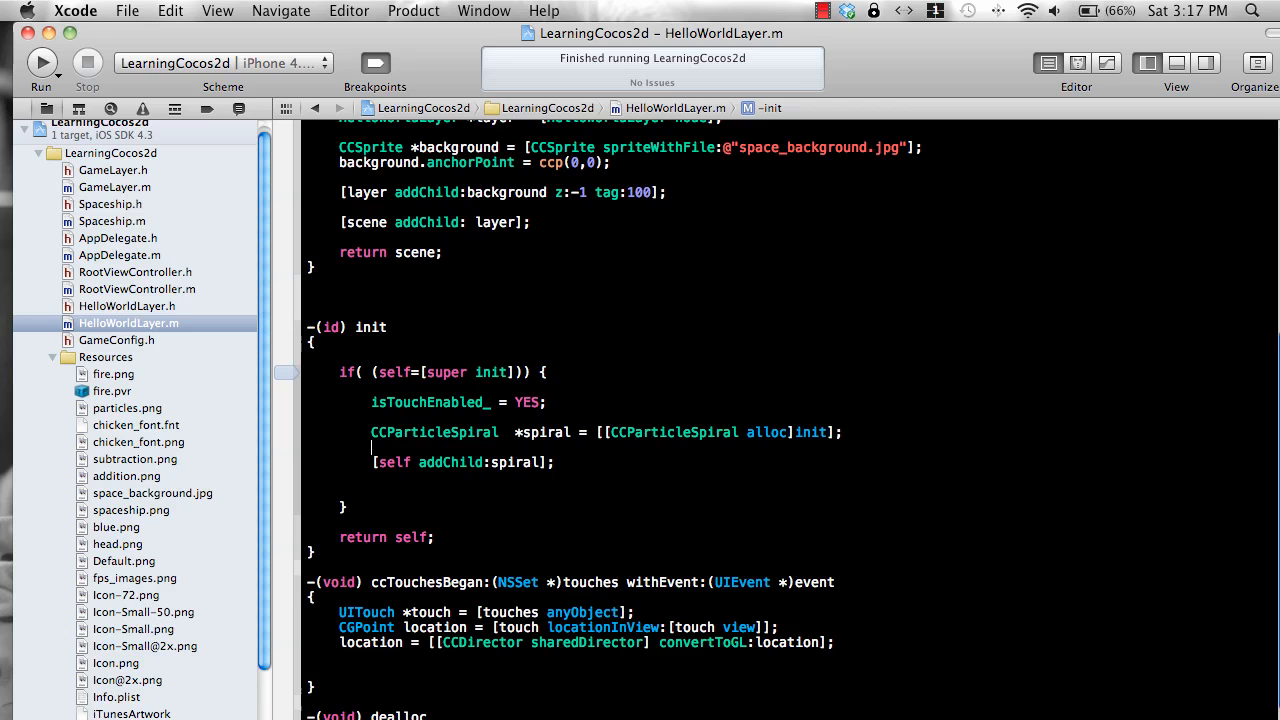
- Add spiral.texture = [[CCTextureCache sharedTextureCache] addImage:@"spaceship.png"]; and run with Cmd+R
{"action": "key", "text": "Return"}
{"action": "key", "text": "super+s"}
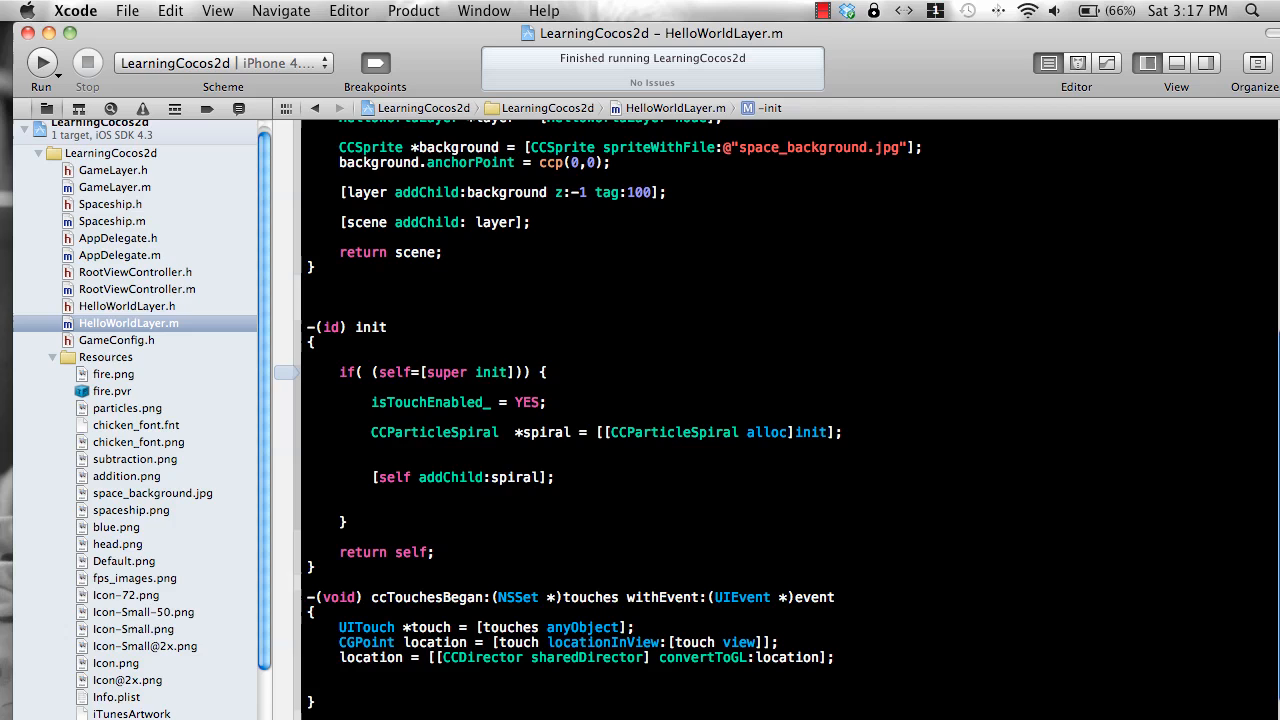
{"action": "type", "text": "spr"}
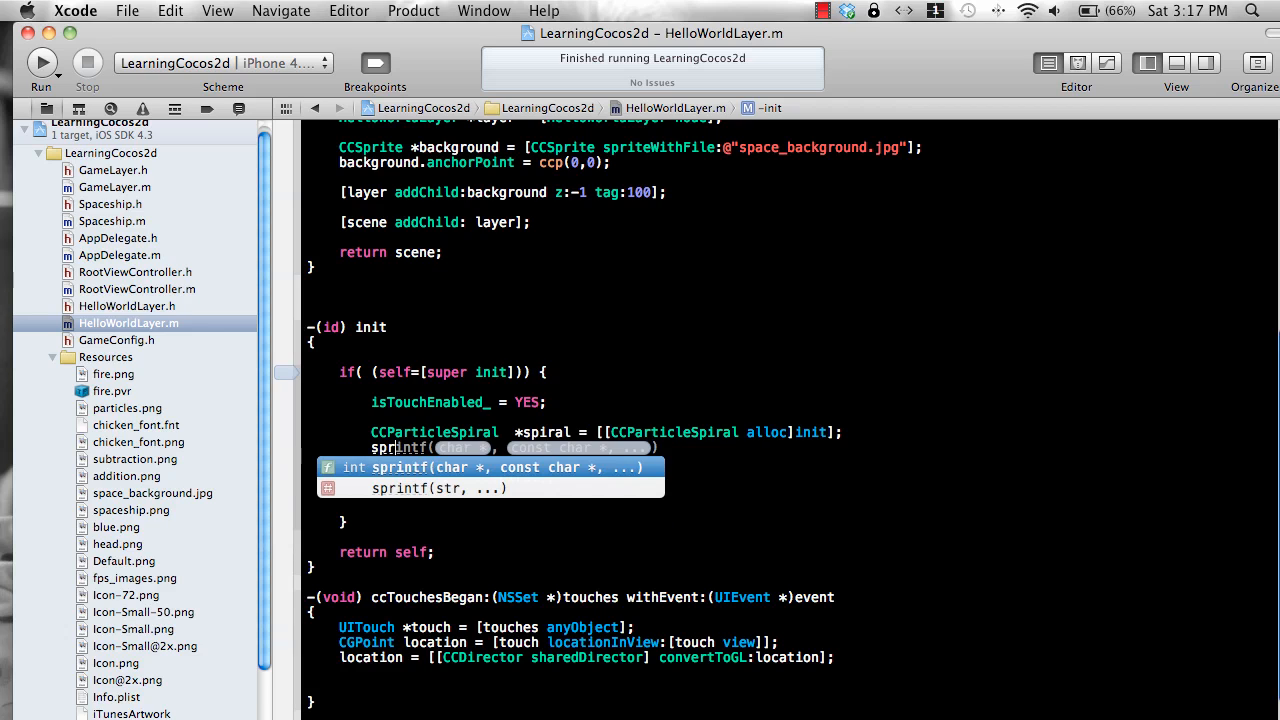
{"action": "key", "text": "BackSpace"}
{"action": "key", "text": "BackSpace"}
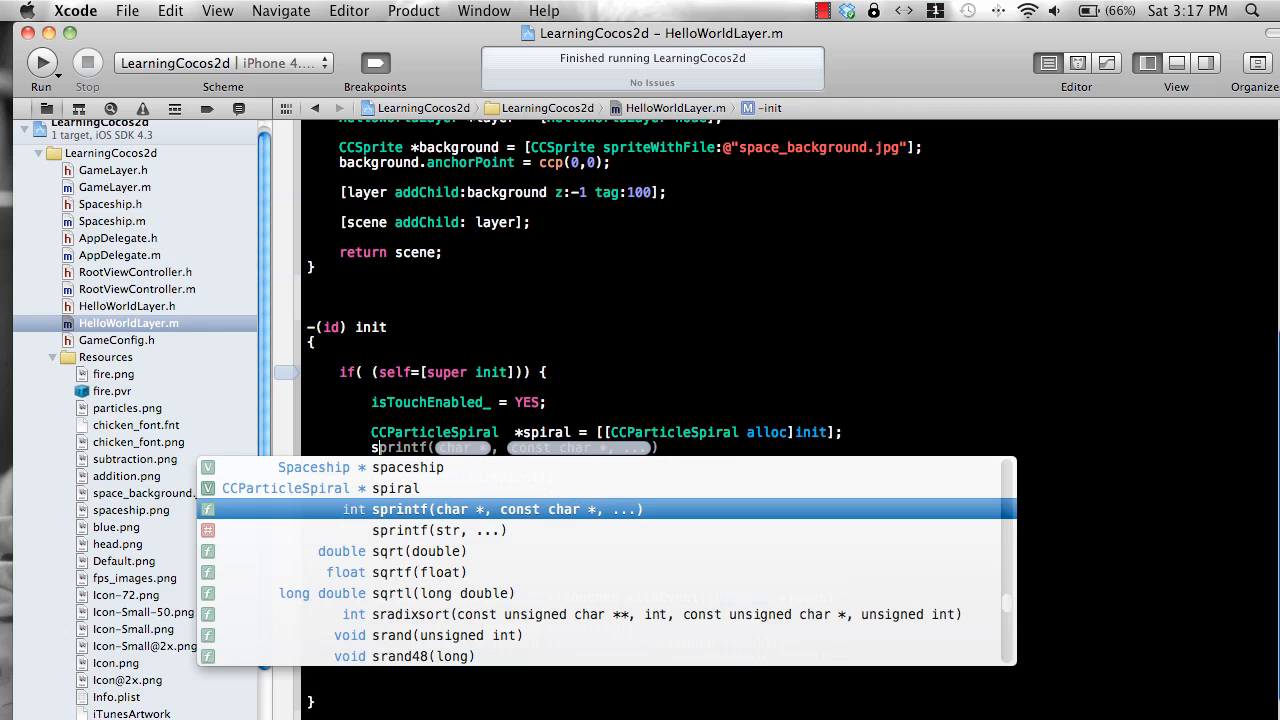
{"action": "type", "text": "pir"}
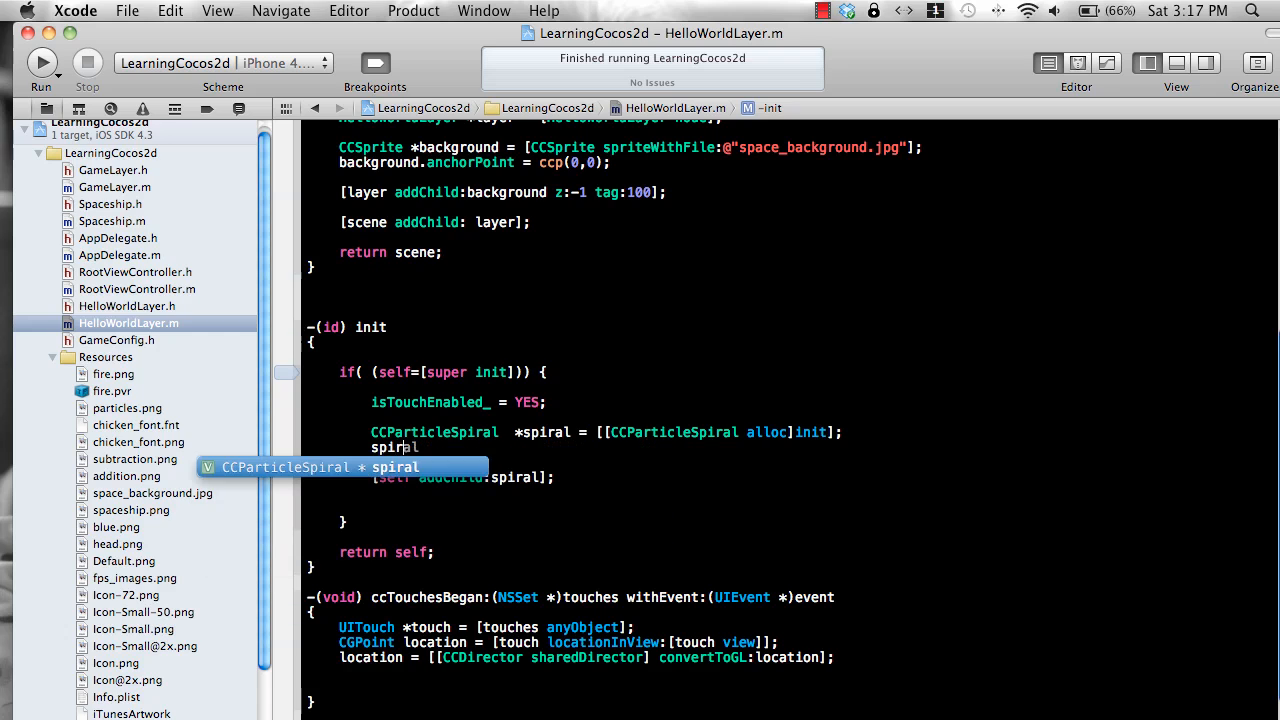
{"action": "type", "text": "al.text"}
{"action": "key", "text": "Tab"}
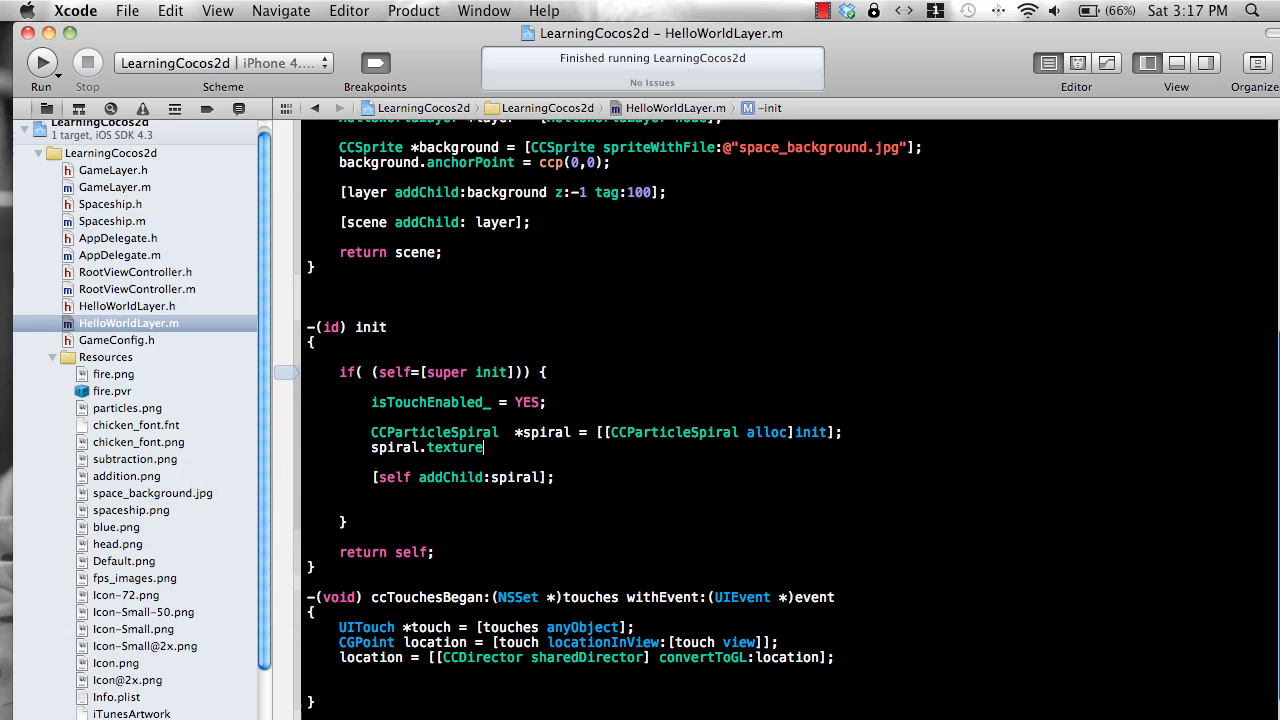
{"action": "type", "text": " = [CC"}
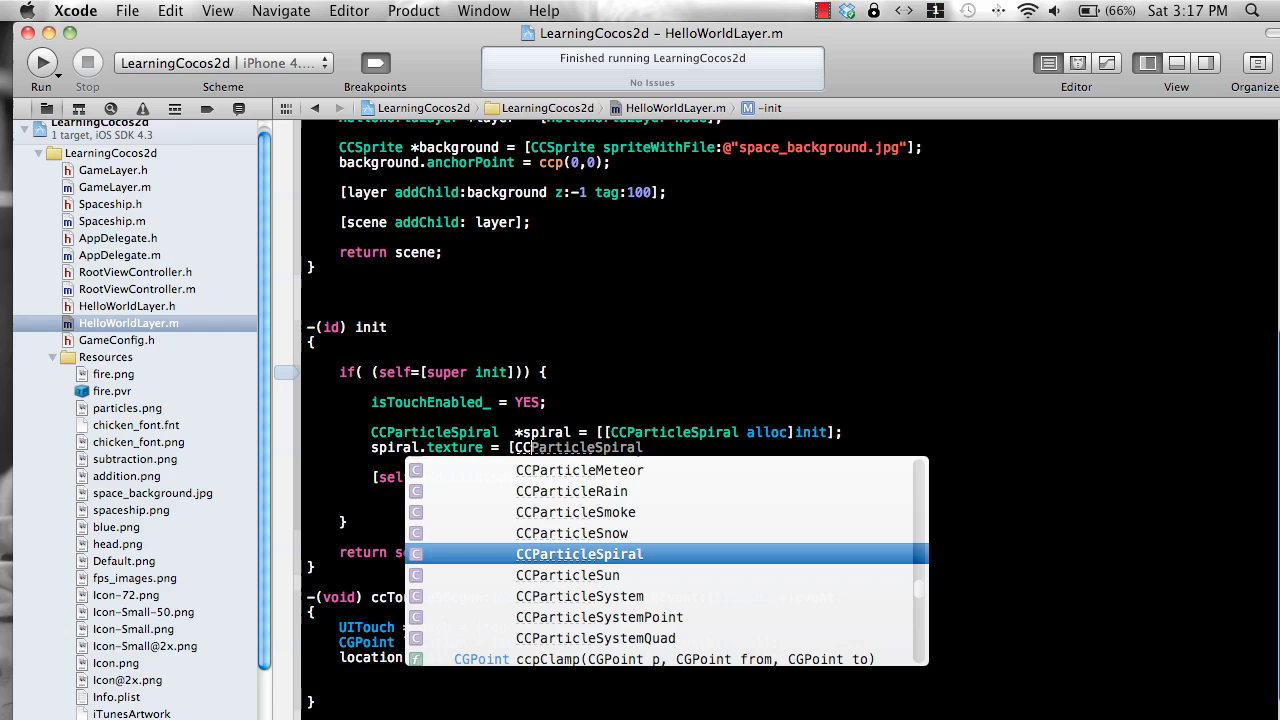
{"action": "type", "text": "Text"}
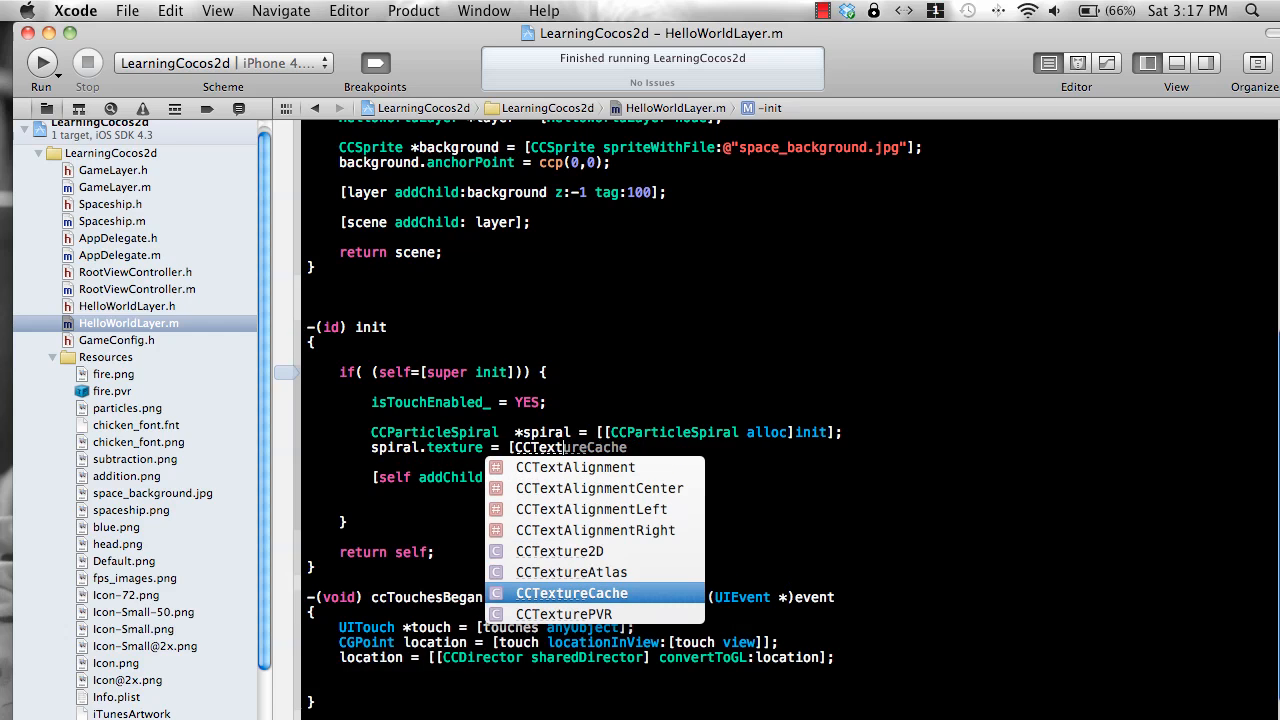
{"action": "type", "text": "ure"}
{"action": "key", "text": "Tab"}
{"action": "type", "text": "sha"}
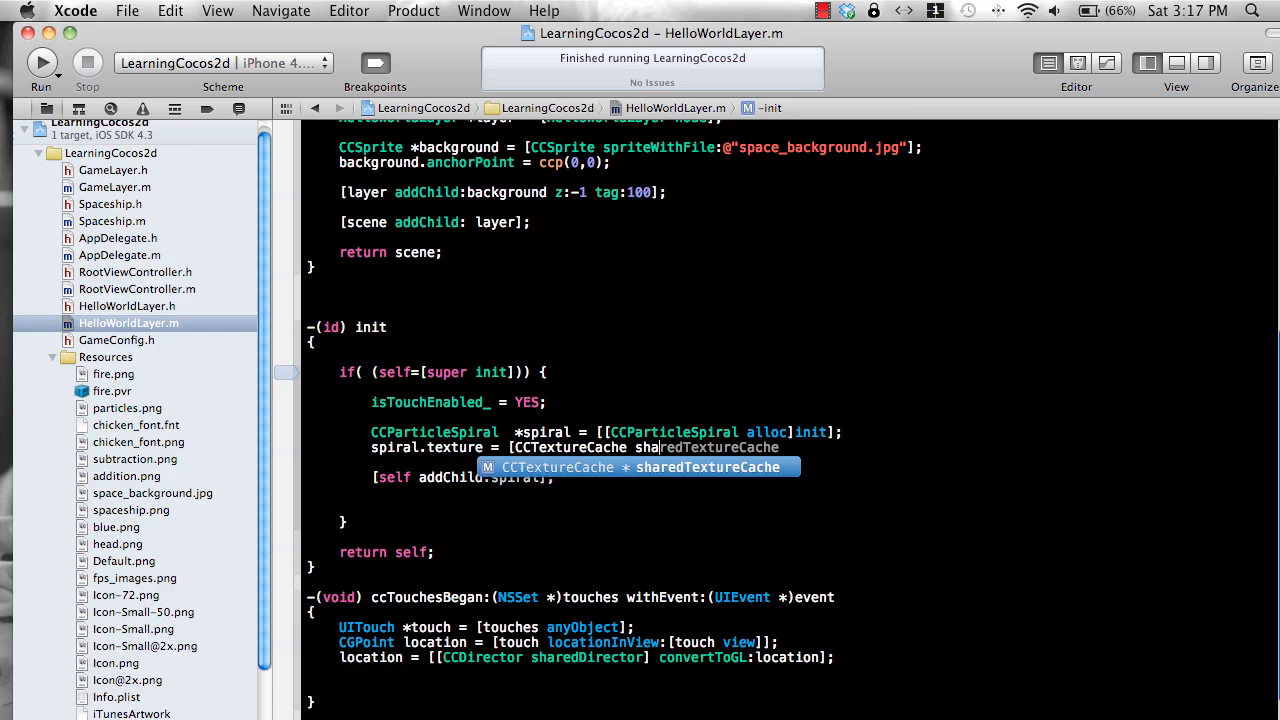
{"action": "key", "text": "Tab"}
{"action": "type", "text": "]"}
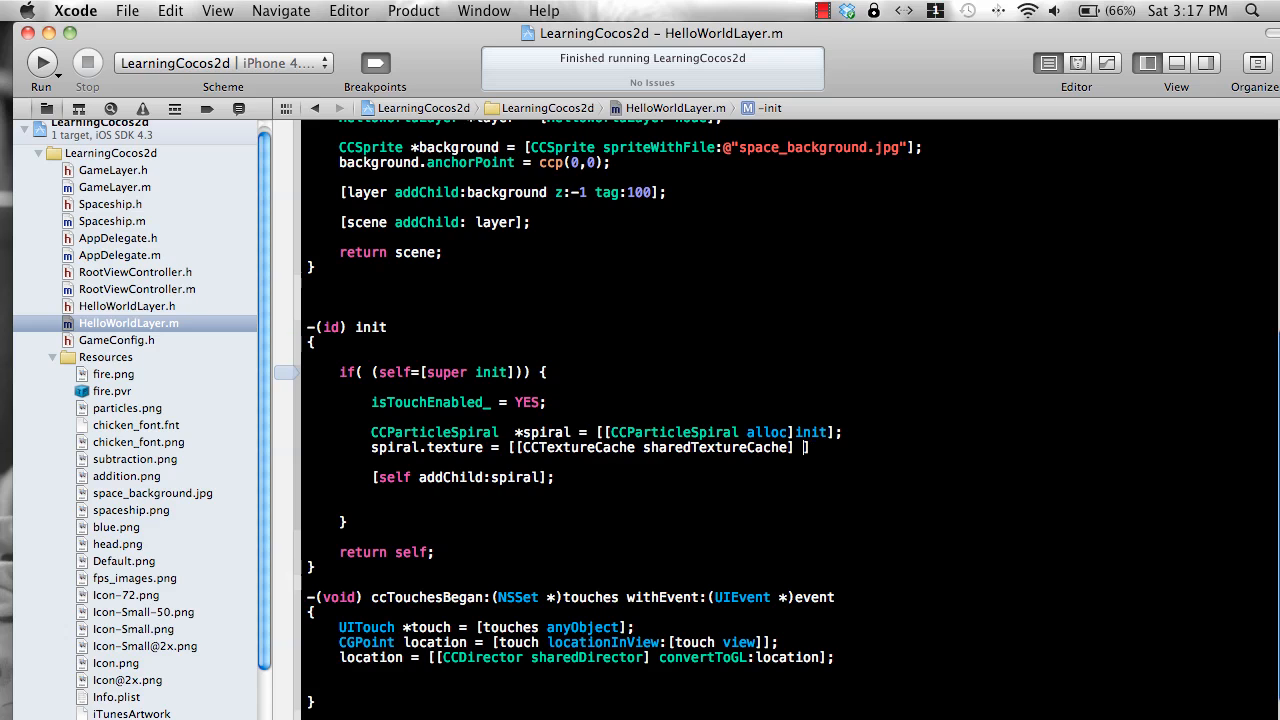
{"action": "type", "text": "add"}
{"action": "key", "text": "Tab"}
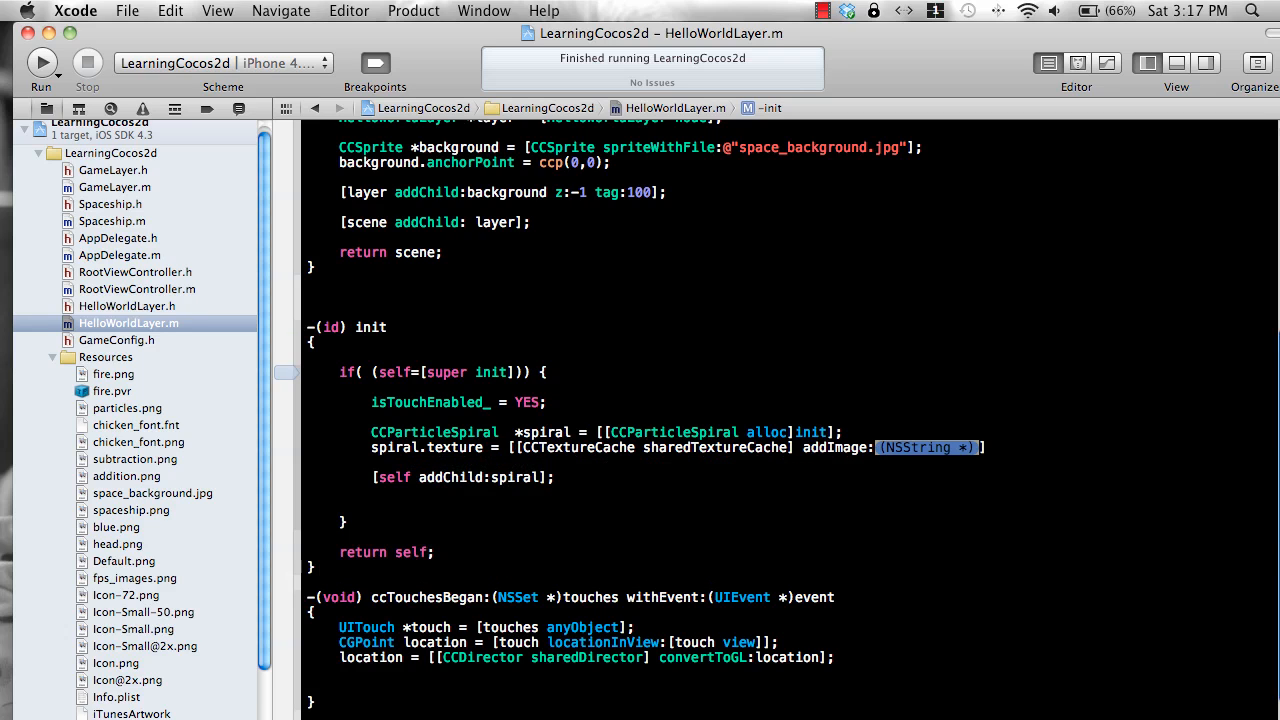
{"action": "type", "text": "@\""}
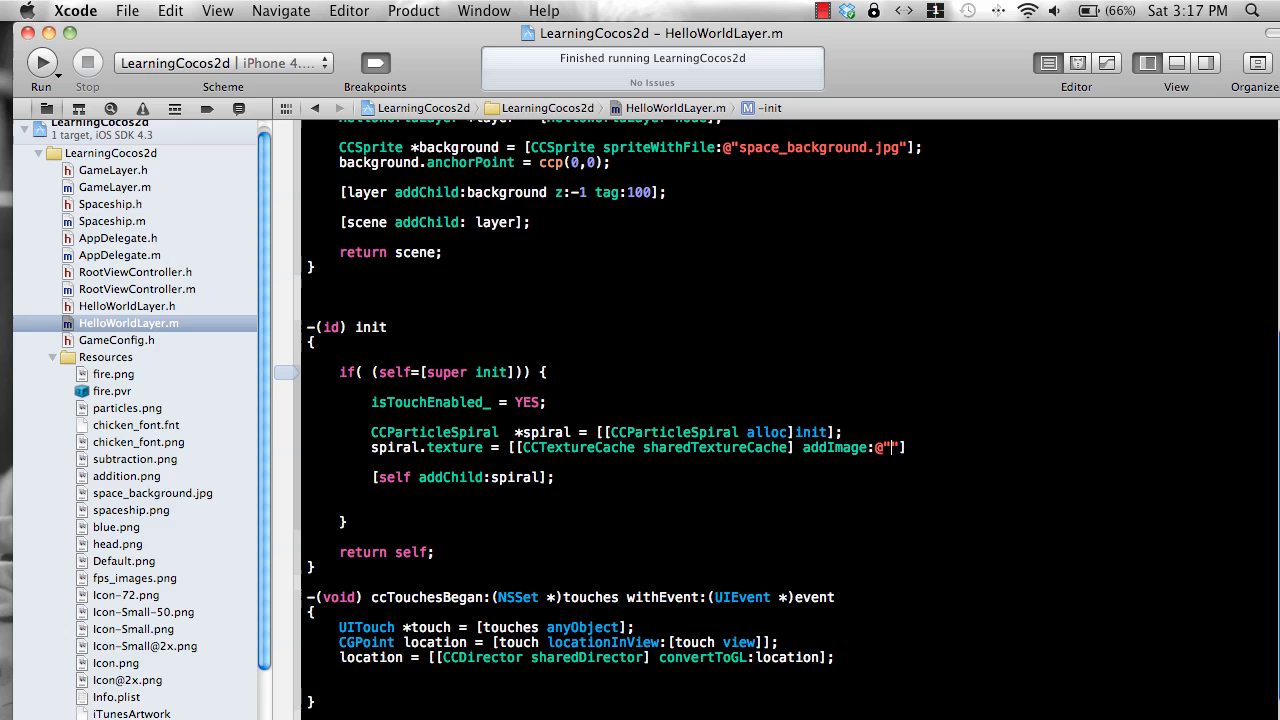
{"action": "type", "text": "spaceship.p"}
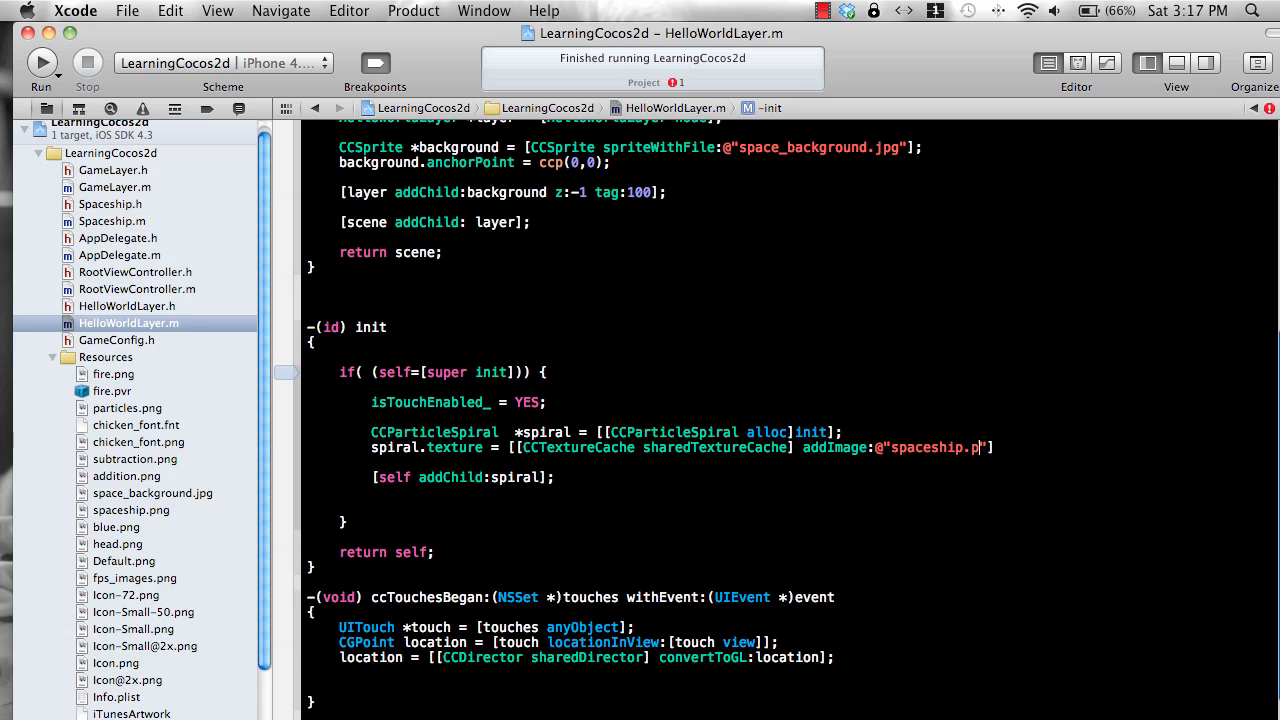
{"action": "type", "text": "ng"}
{"action": "key", "text": "Right"}
{"action": "key", "text": "Right"}
{"action": "key", "text": "super+r"}
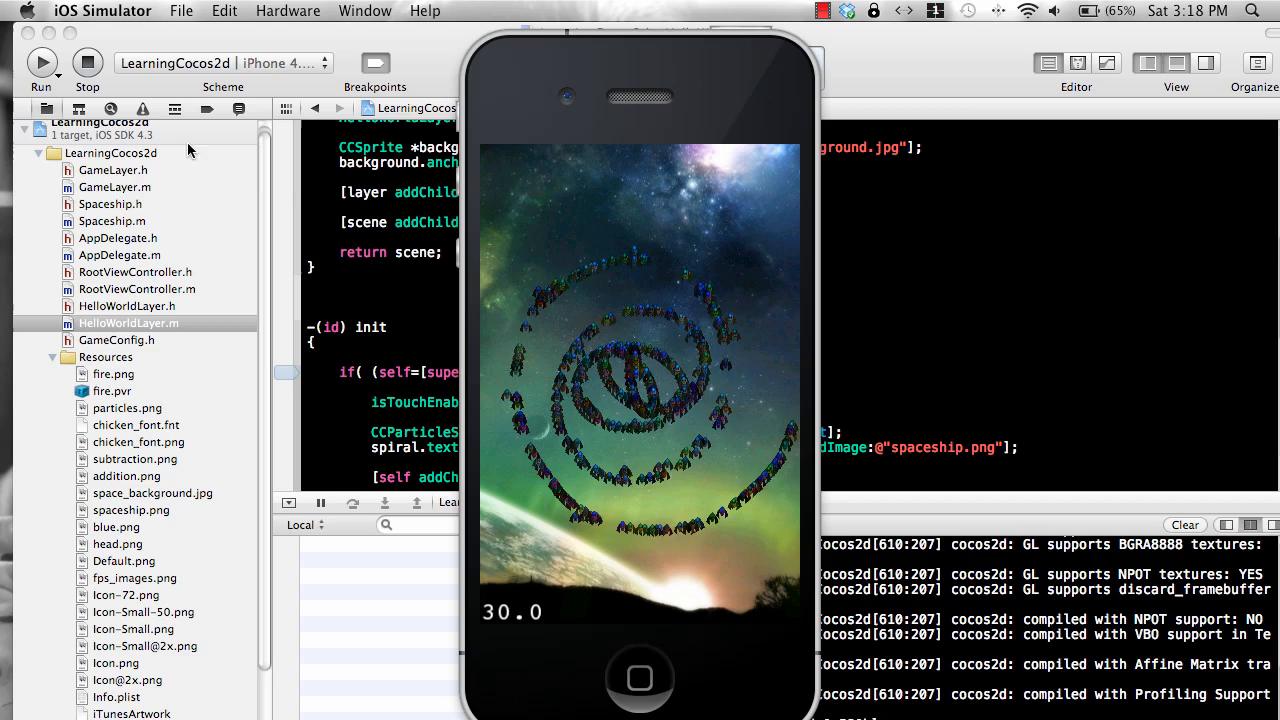
- After watching the spaceship-textured spiral, bring the Xcode window back to front
{"action": "left_click", "coordinate": [385, 212]}
- Hide the debug area with Shift+Cmd+Y and move the cursor up a line
{"action": "key", "text": "cmd+shift+y"}
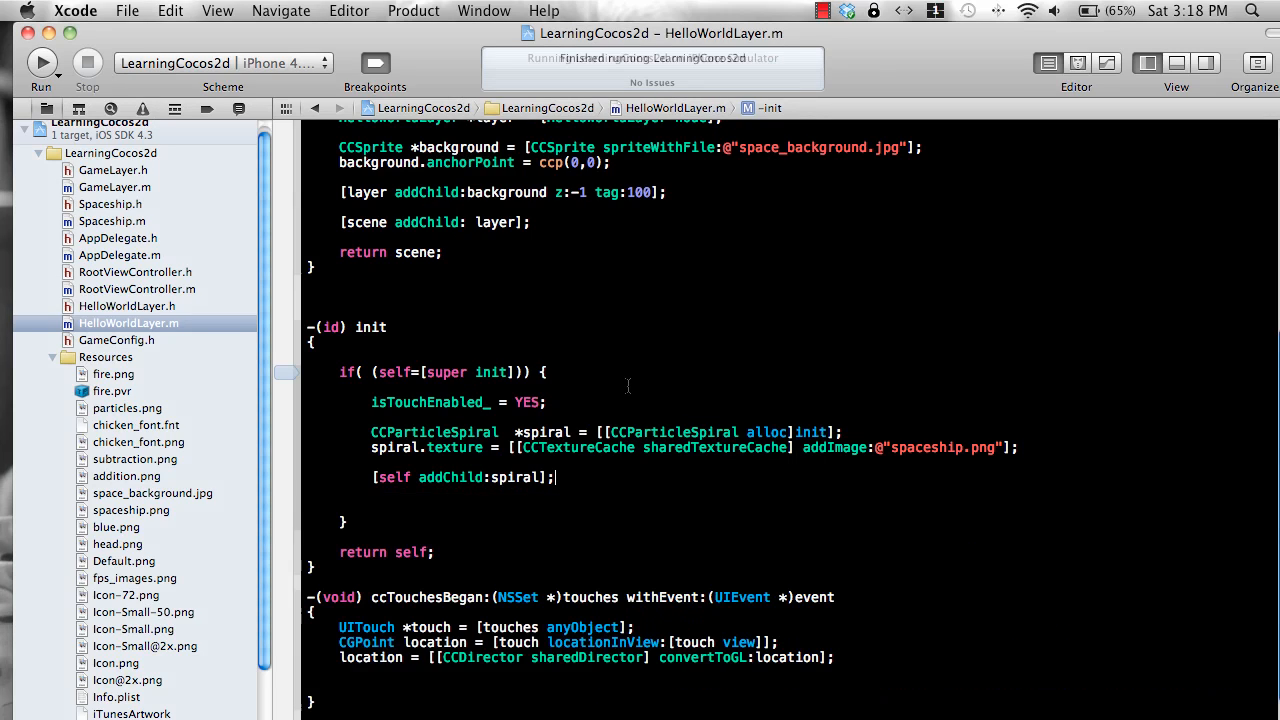
{"action": "key", "text": "Up"}
{"action": "scroll", "coordinate": [580, 452], "scroll_direction": "down", "scroll_amount": 1}
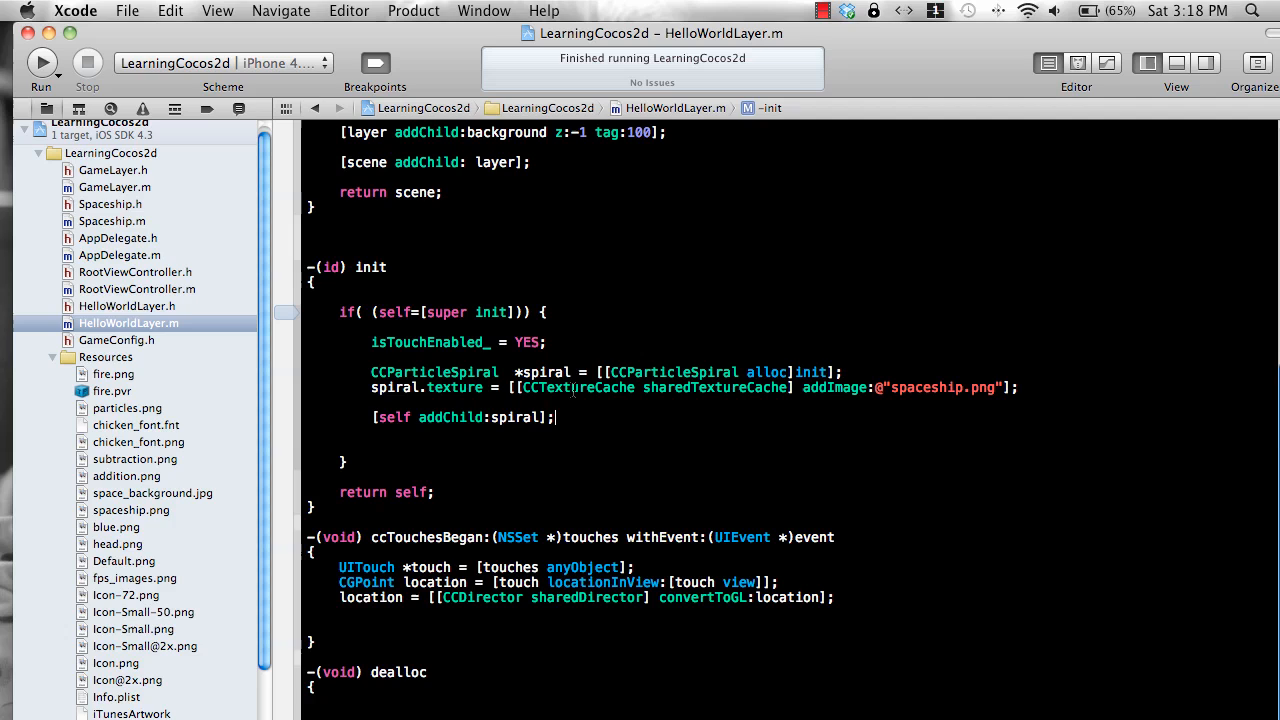
- Declare a 'CCParticleSun *sun;' instance variable in HelloWorldLayer.h and save
{"action": "left_click", "coordinate": [127, 306]}
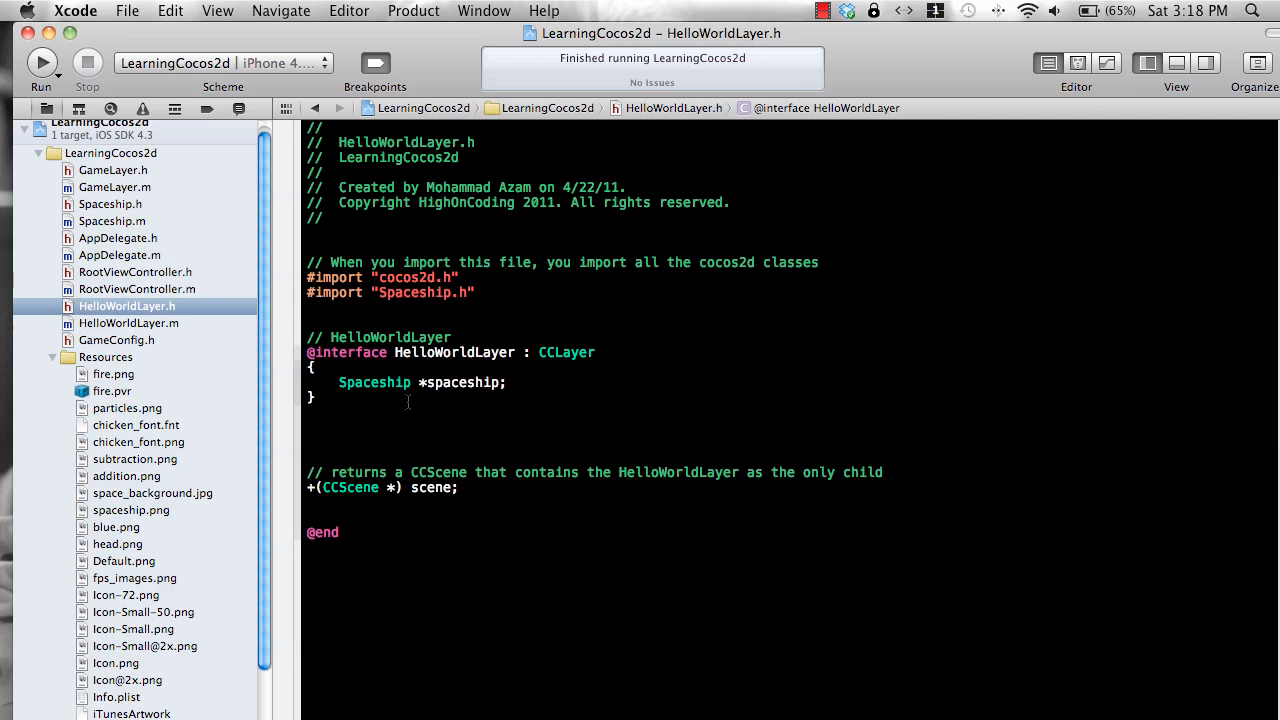
{"action": "left_click", "coordinate": [525, 390]}
{"action": "key", "text": "Return"}
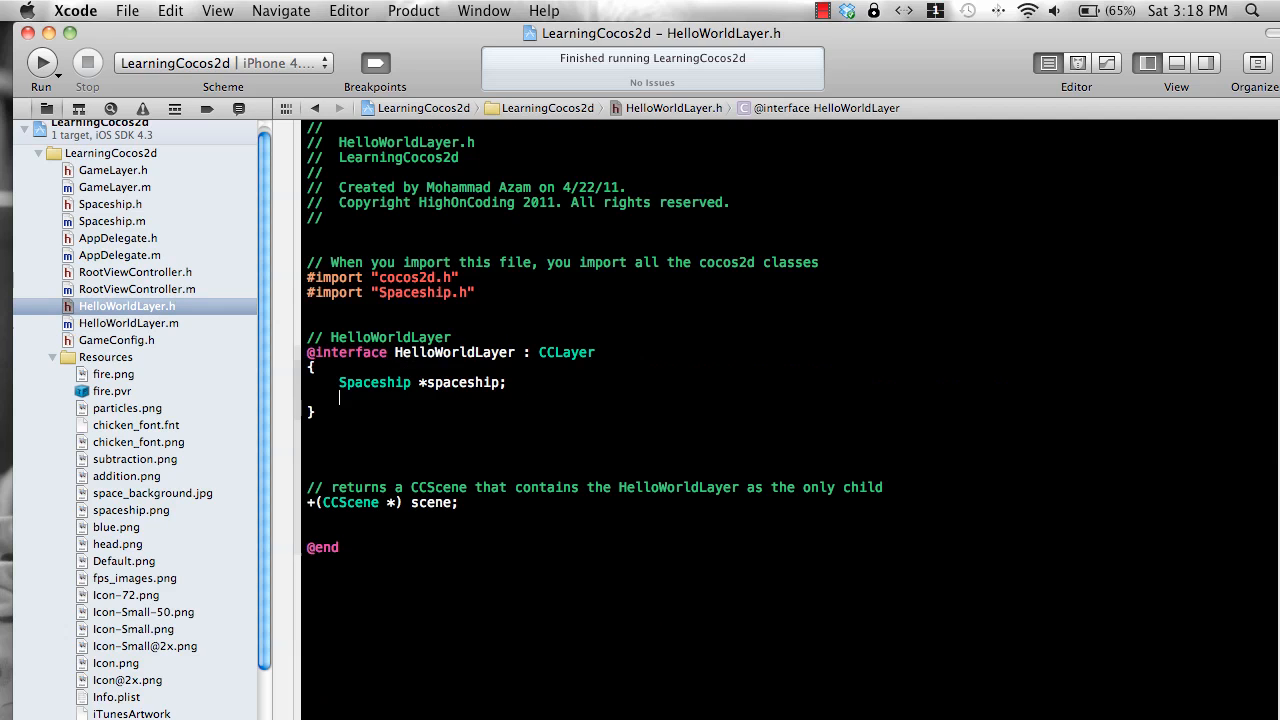
{"action": "type", "text": "CCPar"}
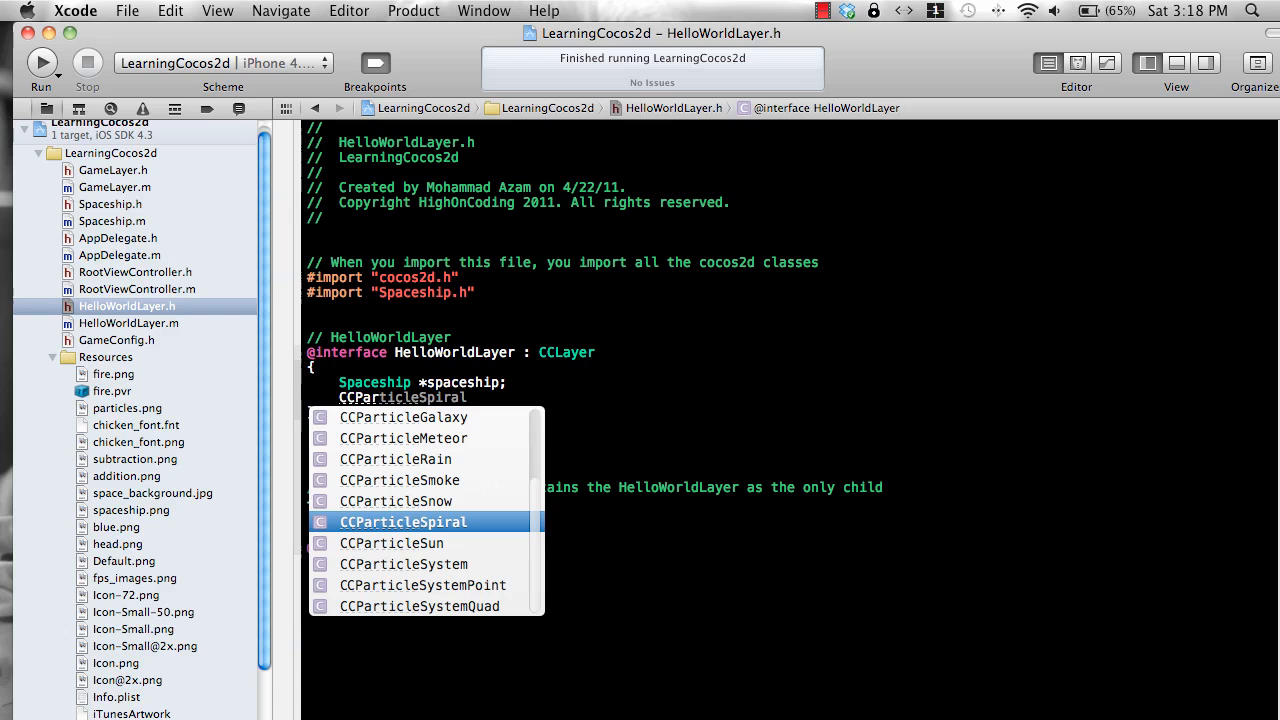
{"action": "type", "text": " t"}
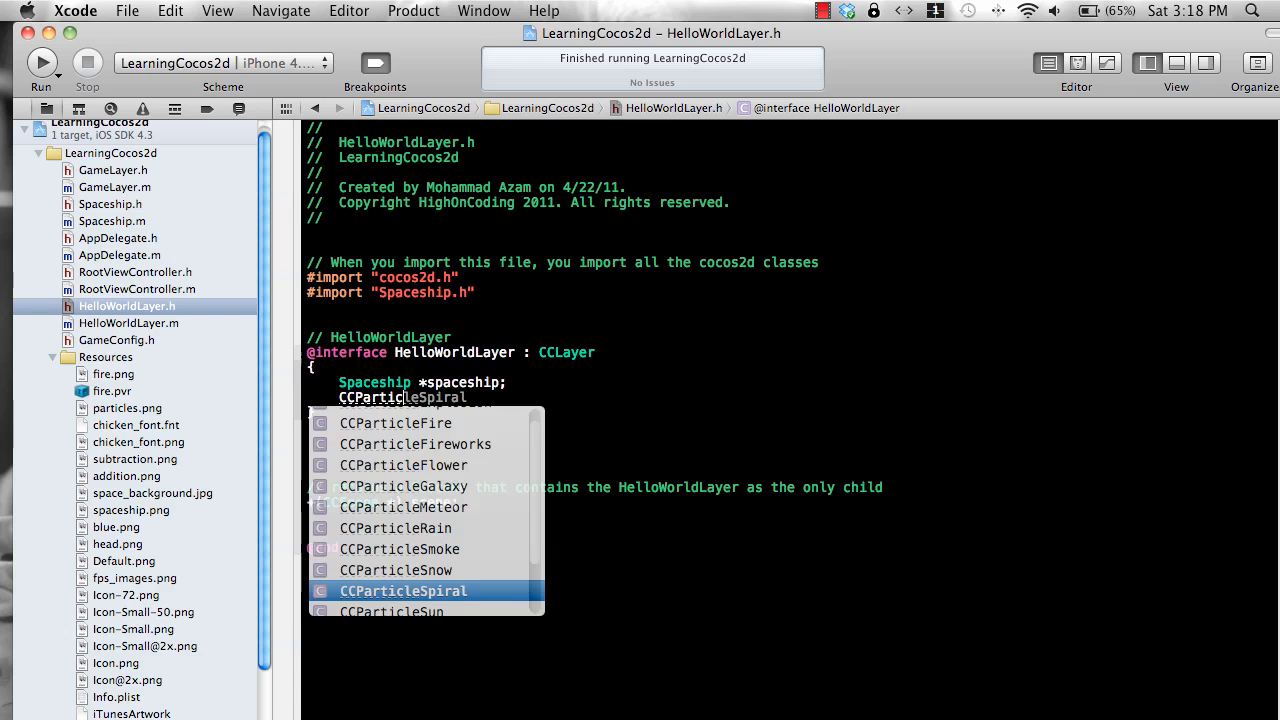
{"action": "type", "text": "icle"}
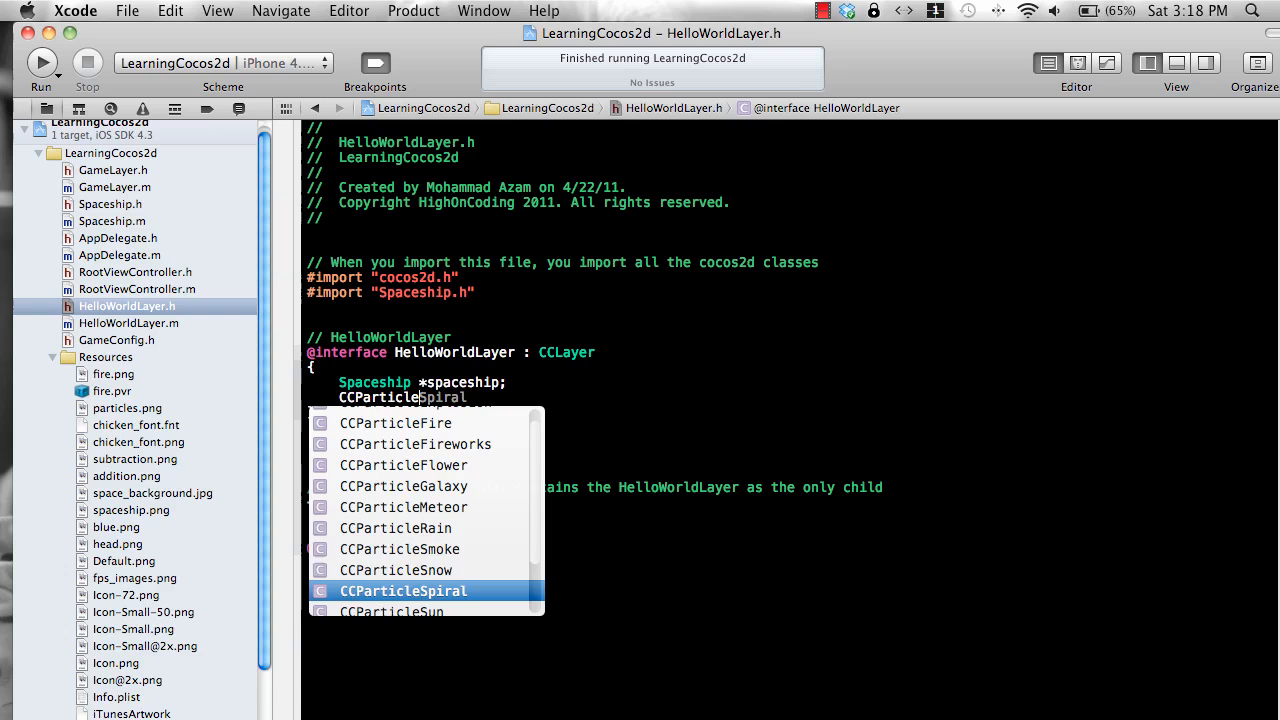
{"action": "key", "text": "Up"}
{"action": "key", "text": "Up"}
{"action": "key", "text": "Up"}
{"action": "key", "text": "Up"}
{"action": "key", "text": "Up"}
{"action": "key", "text": "Down"}
{"action": "key", "text": "Down"}
{"action": "key", "text": "Down"}
{"action": "key", "text": "Down"}
{"action": "key", "text": "Down"}
{"action": "key", "text": "Down"}
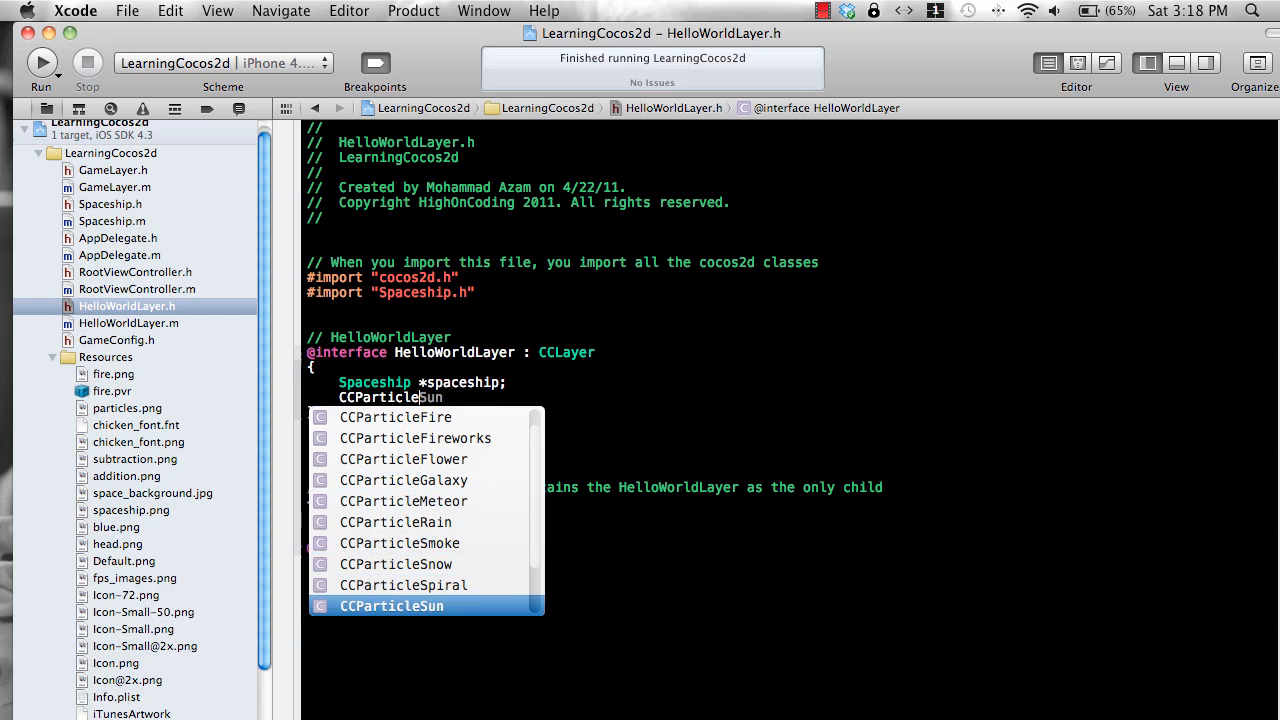
{"action": "type", "text": "Sun *sun"}
{"action": "key", "text": "Return"}
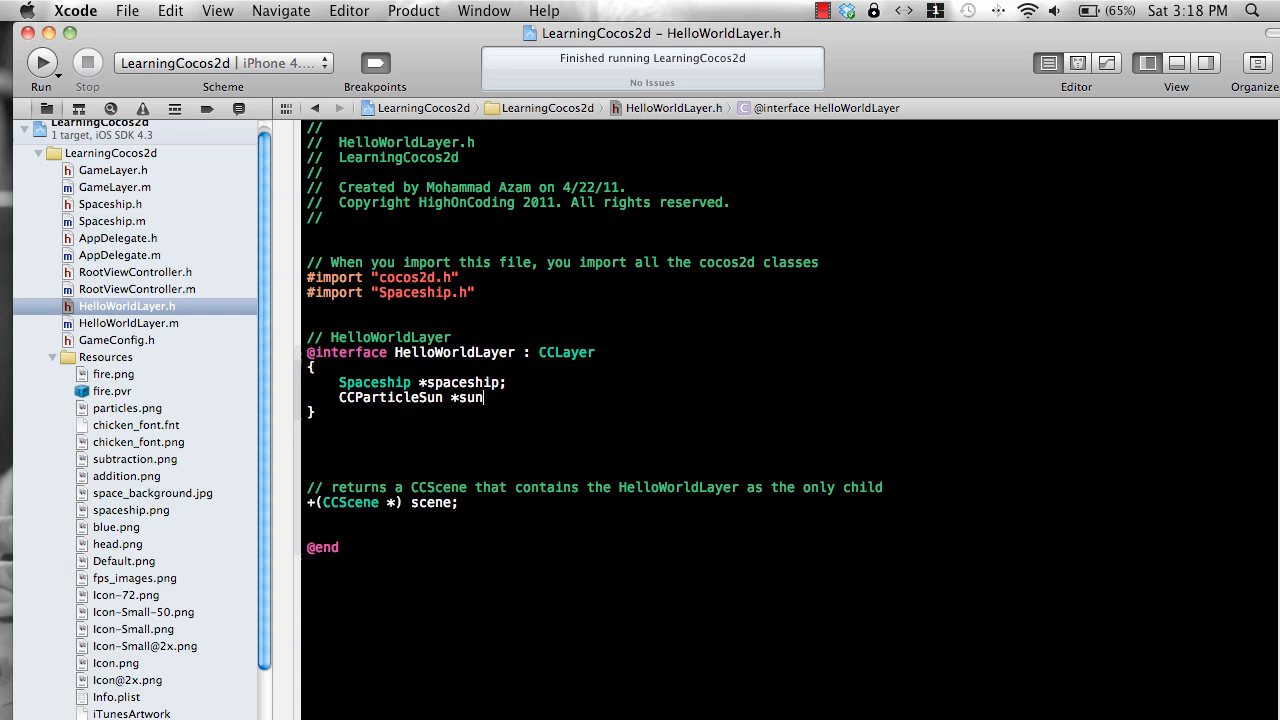
{"action": "type", "text": ";"}
{"action": "key", "text": "super+s"}
{"action": "key", "text": "Down"}
{"action": "key", "text": "Down"}
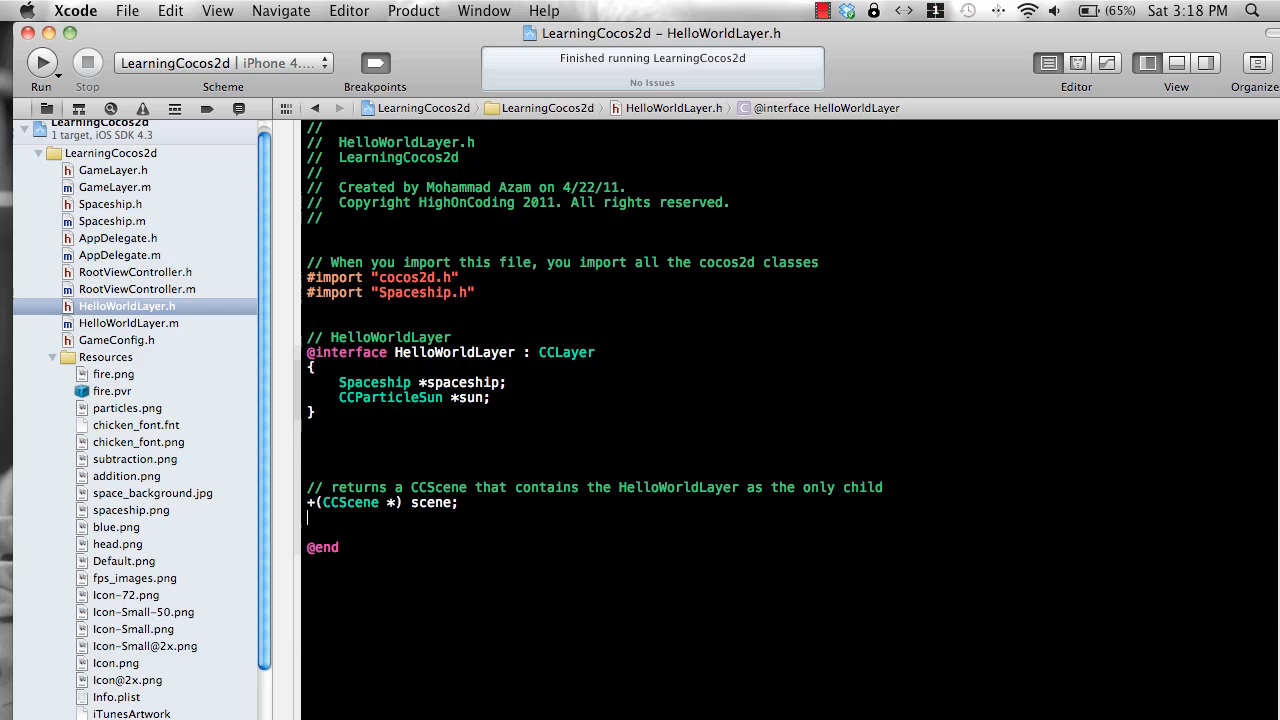
{"action": "key", "text": "Return"}
{"action": "type", "text": "@pro"}
{"action": "key", "text": "Tab"}
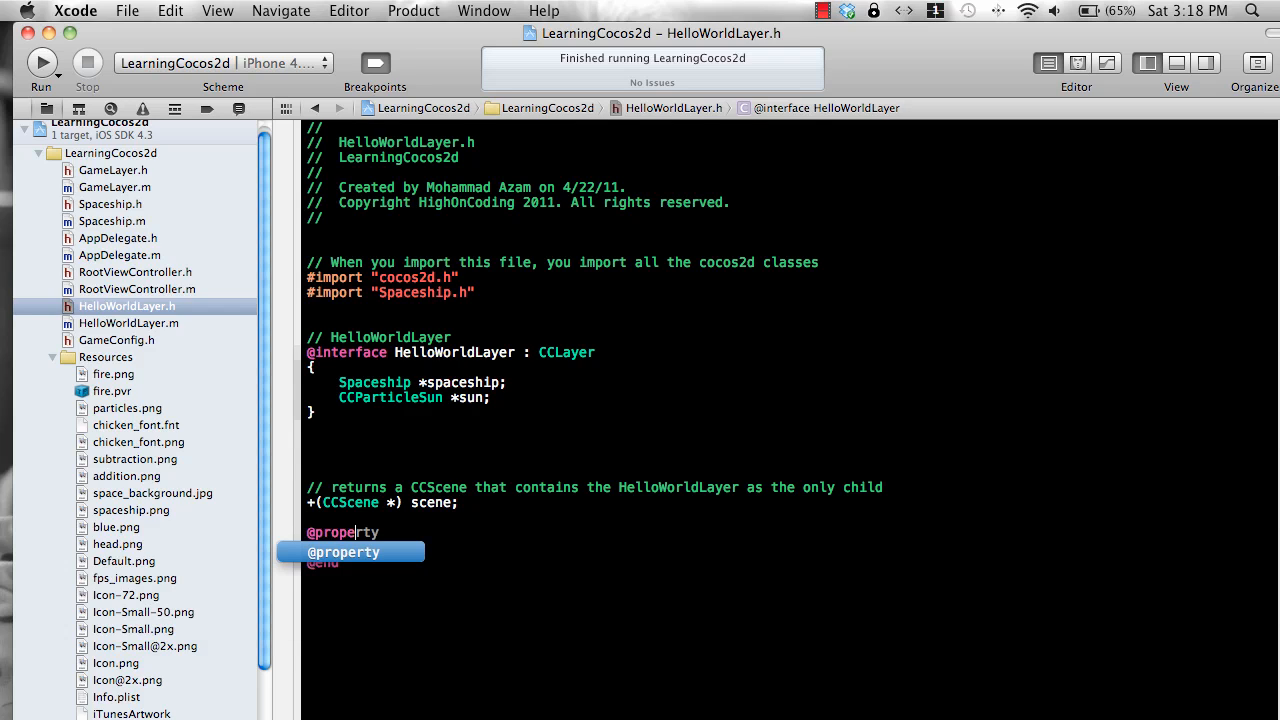
{"action": "type", "text": "rty (non"}
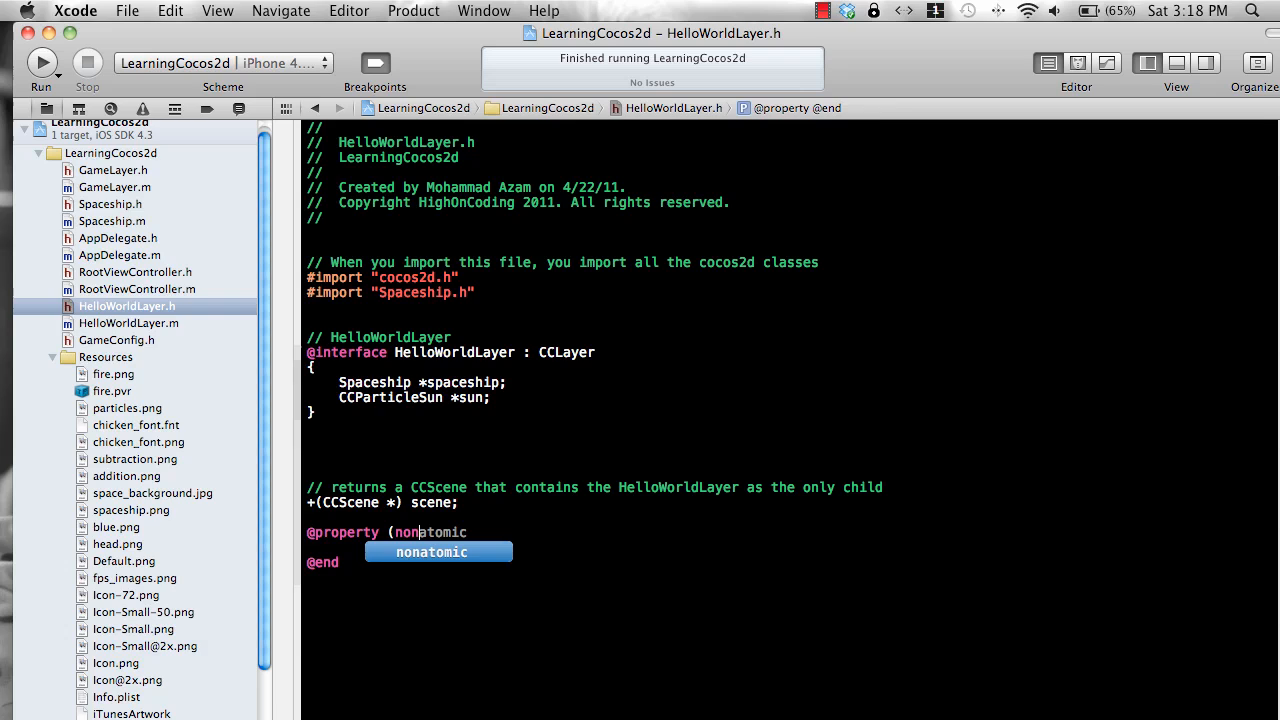
{"action": "type", "text": "atomic,re"}
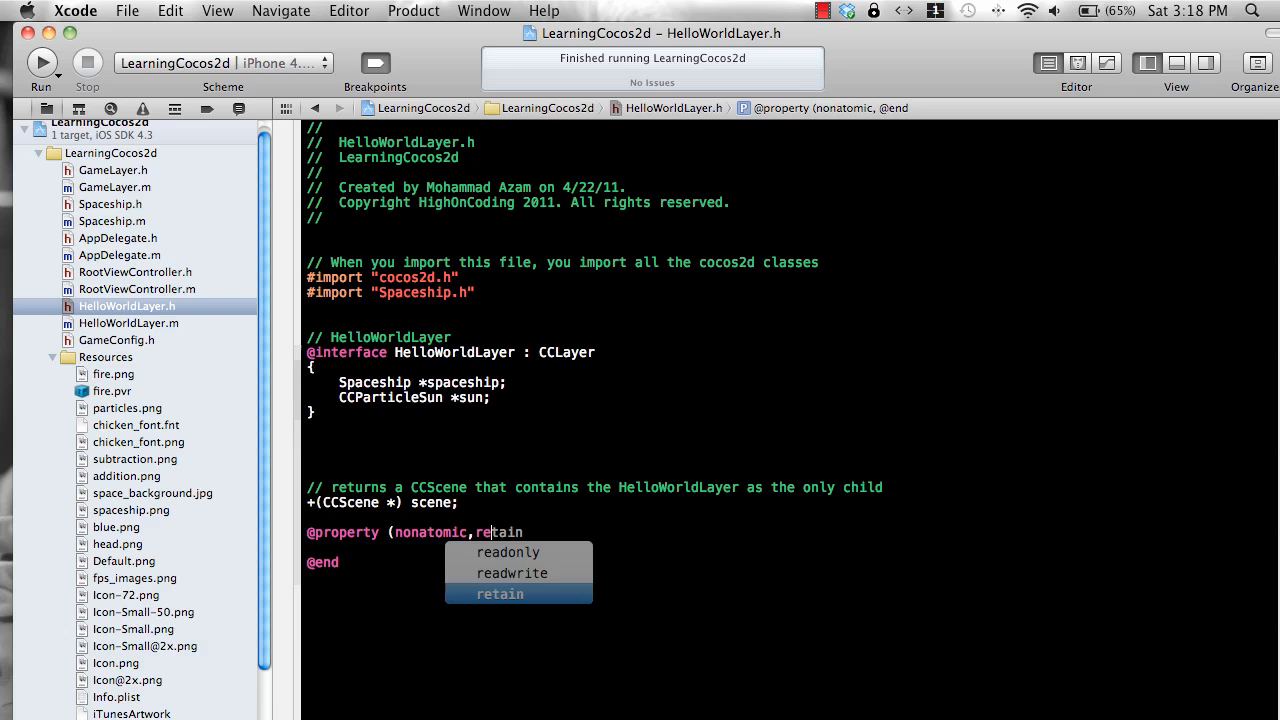
{"action": "type", "text": "tain) "}
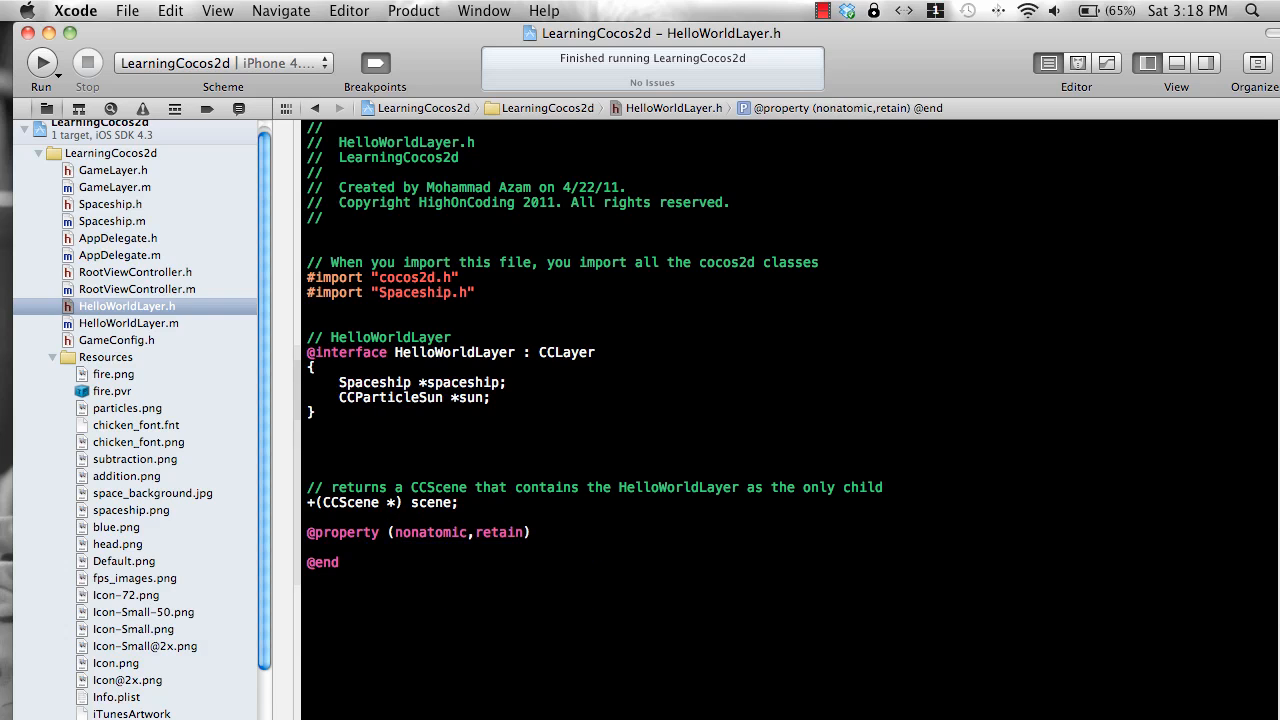
{"action": "type", "text": "CCP"}
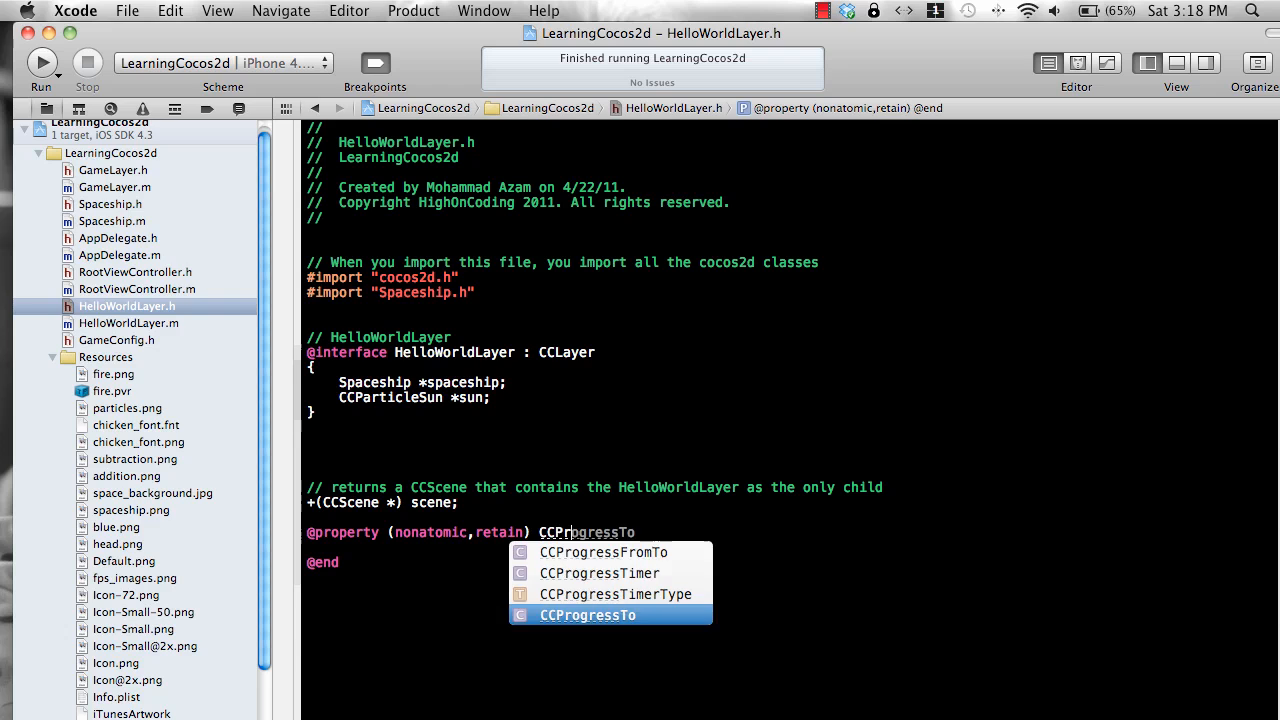
{"action": "type", "text": "article"}
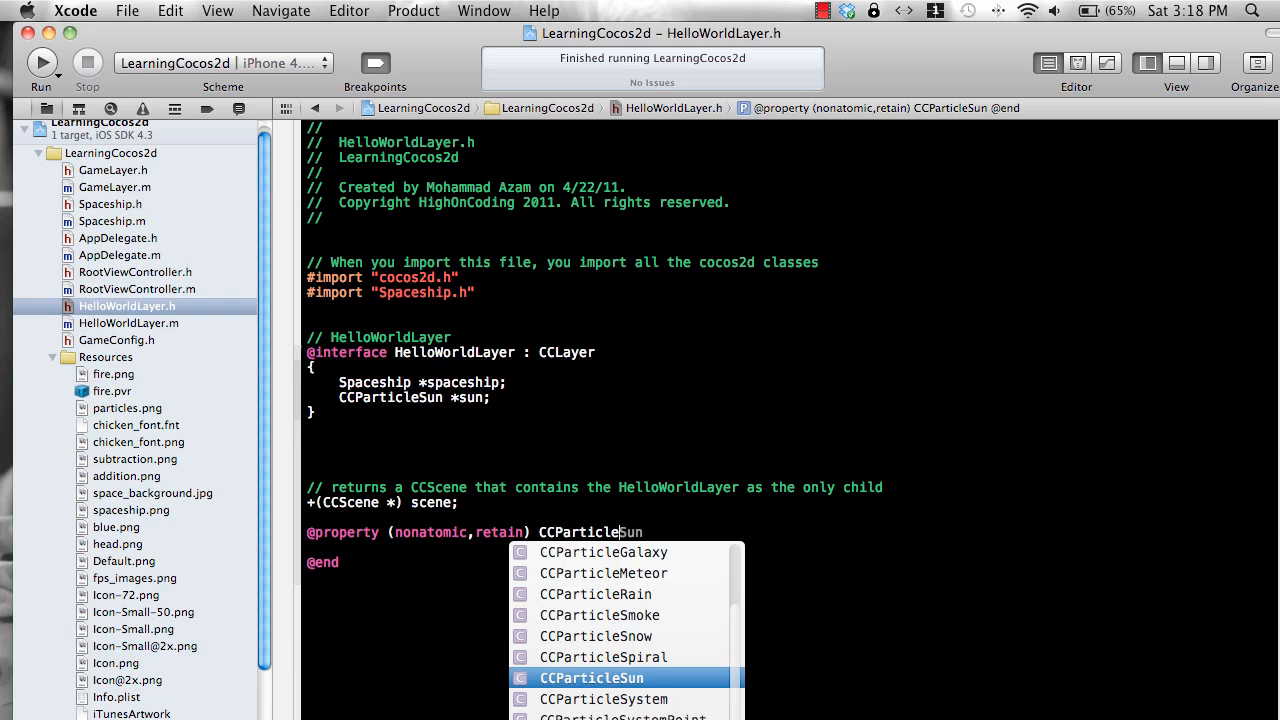
{"action": "key", "text": "Tab"}
{"action": "type", "text": "n;"}
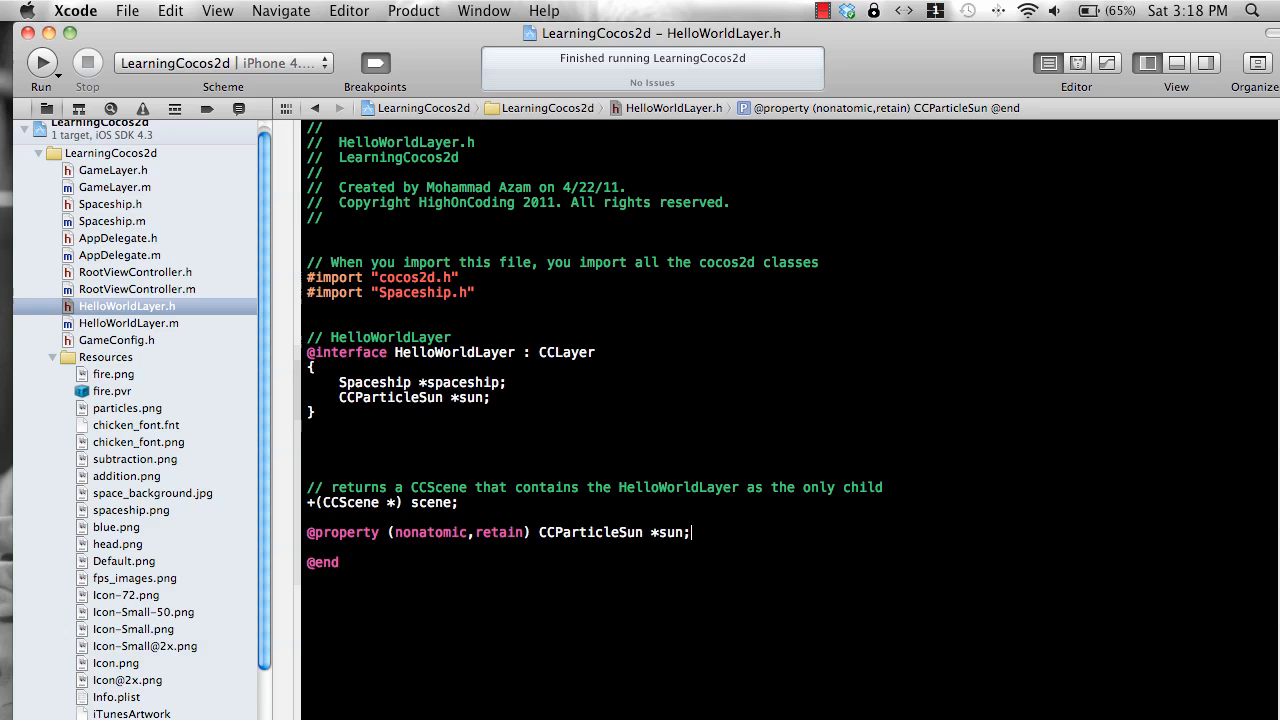
{"action": "key", "text": "super+s"}
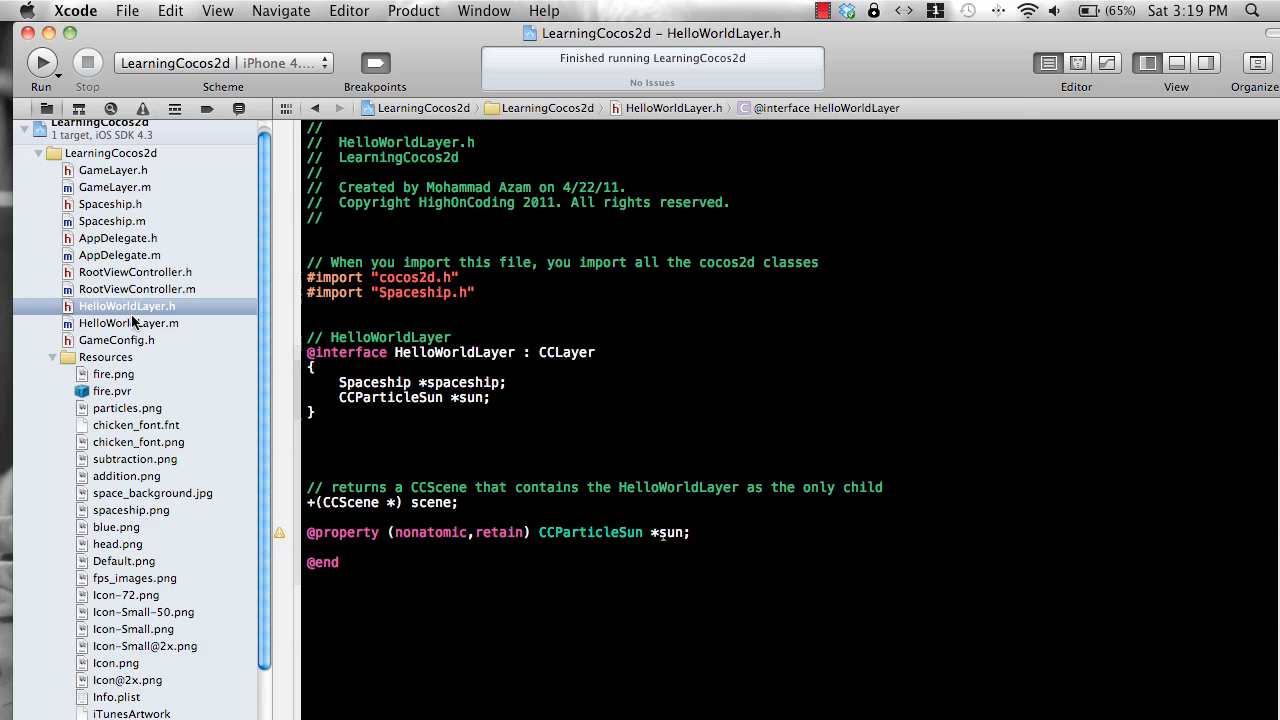
{"action": "left_click", "coordinate": [128, 323]}
{"action": "scroll", "coordinate": [433, 254], "scroll_direction": "up", "scroll_amount": 8}
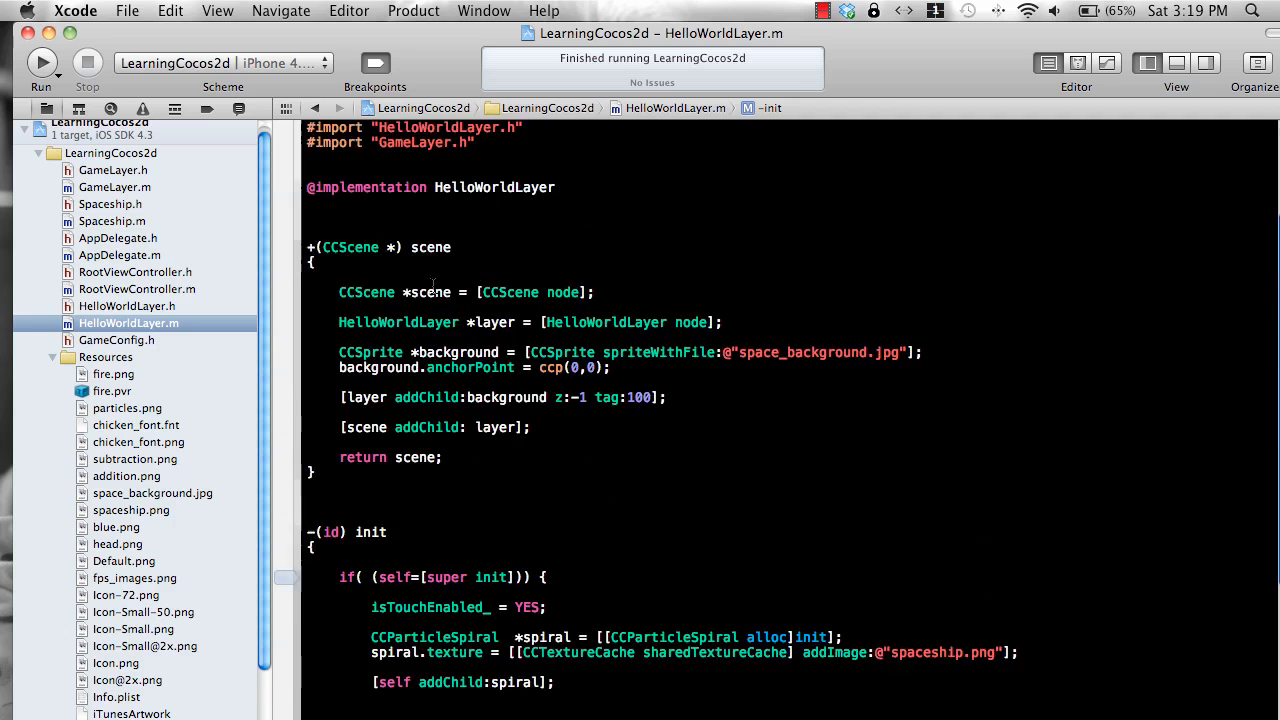
{"action": "scroll", "coordinate": [433, 254], "scroll_direction": "up", "scroll_amount": 2}
{"action": "left_click", "coordinate": [430, 273]}
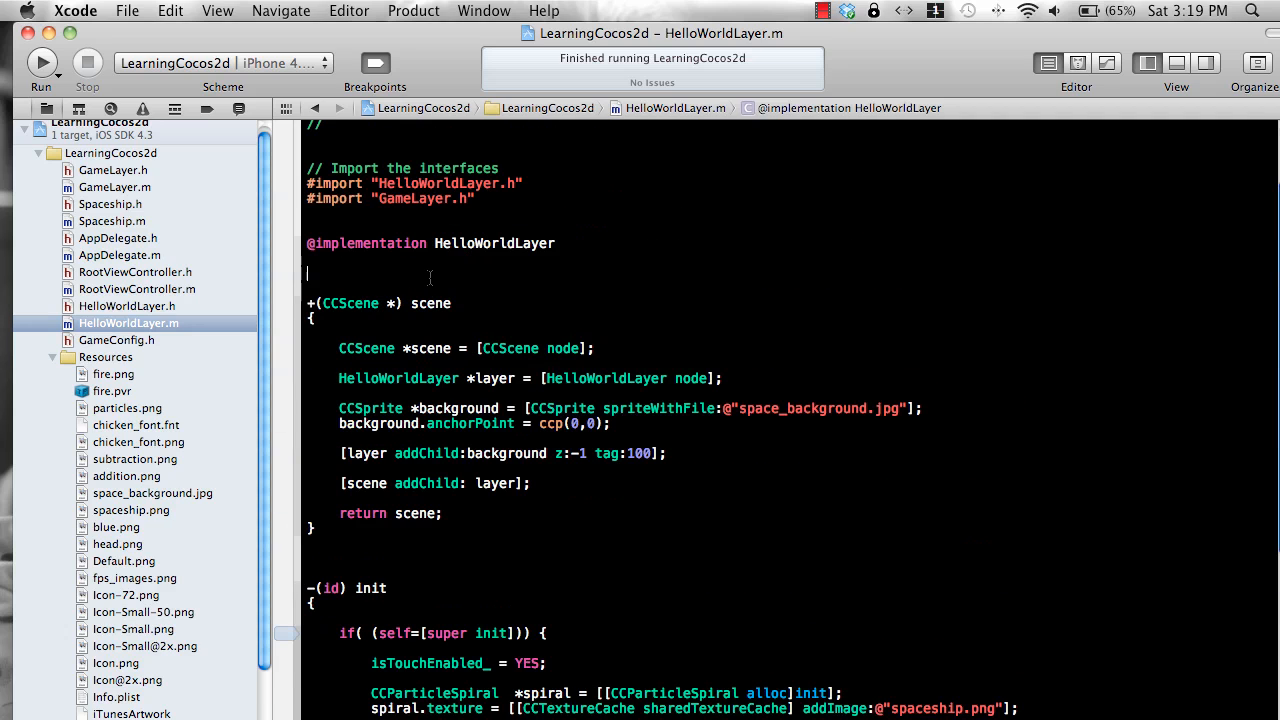
{"action": "type", "text": "@syn"}
{"action": "key", "text": "Tab"}
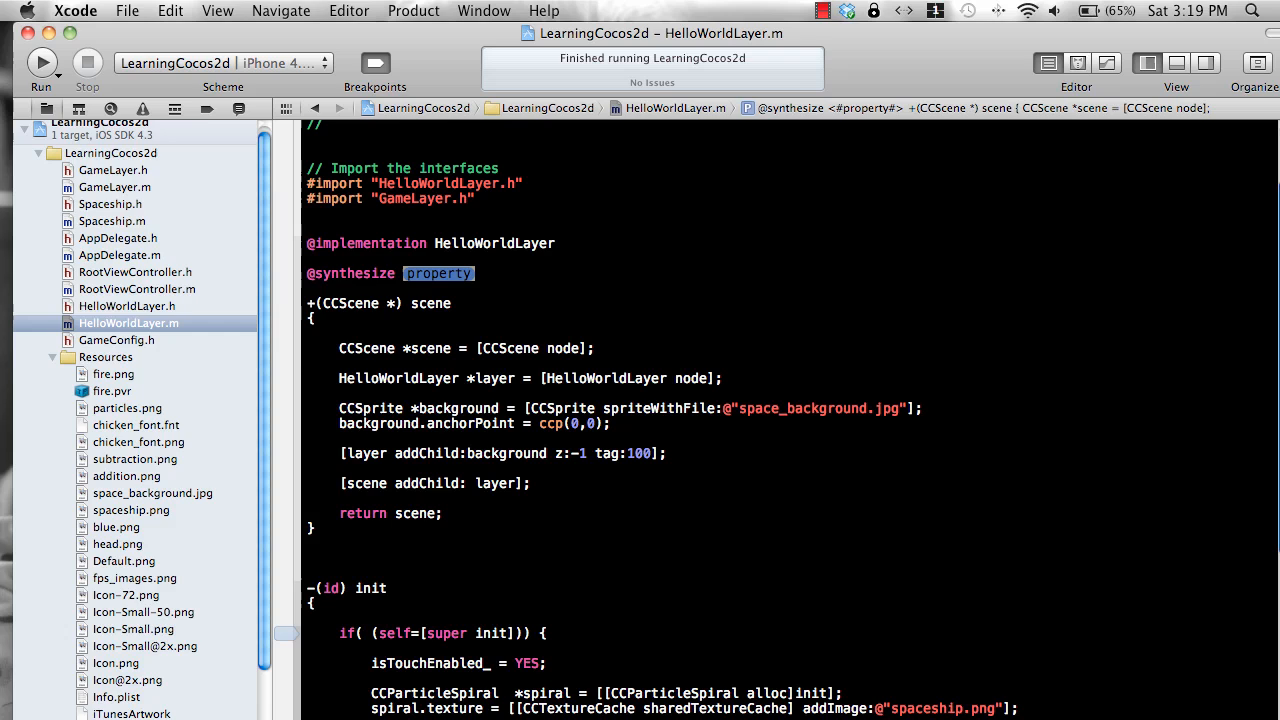
{"action": "type", "text": "sun;"}
{"action": "key", "text": "super+s"}
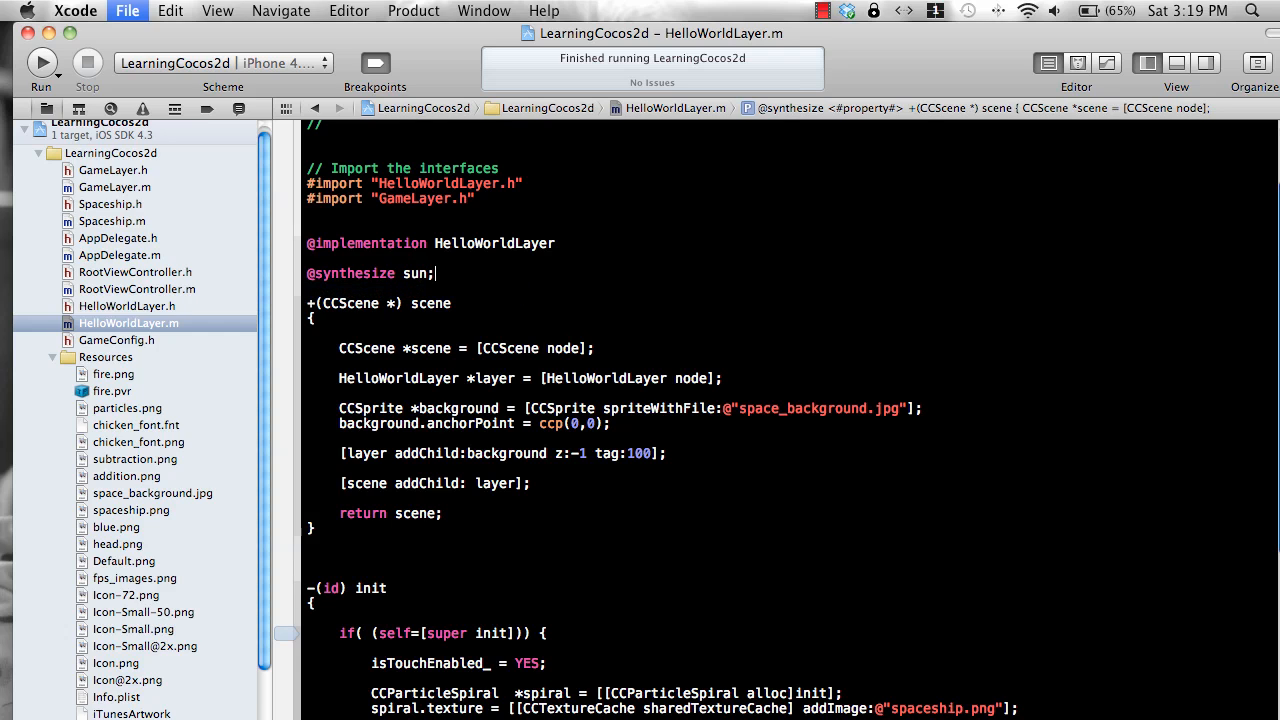
{"action": "scroll", "coordinate": [500, 400], "scroll_direction": "down", "scroll_amount": 2}
{"action": "scroll", "coordinate": [571, 478], "scroll_direction": "down", "scroll_amount": 6}
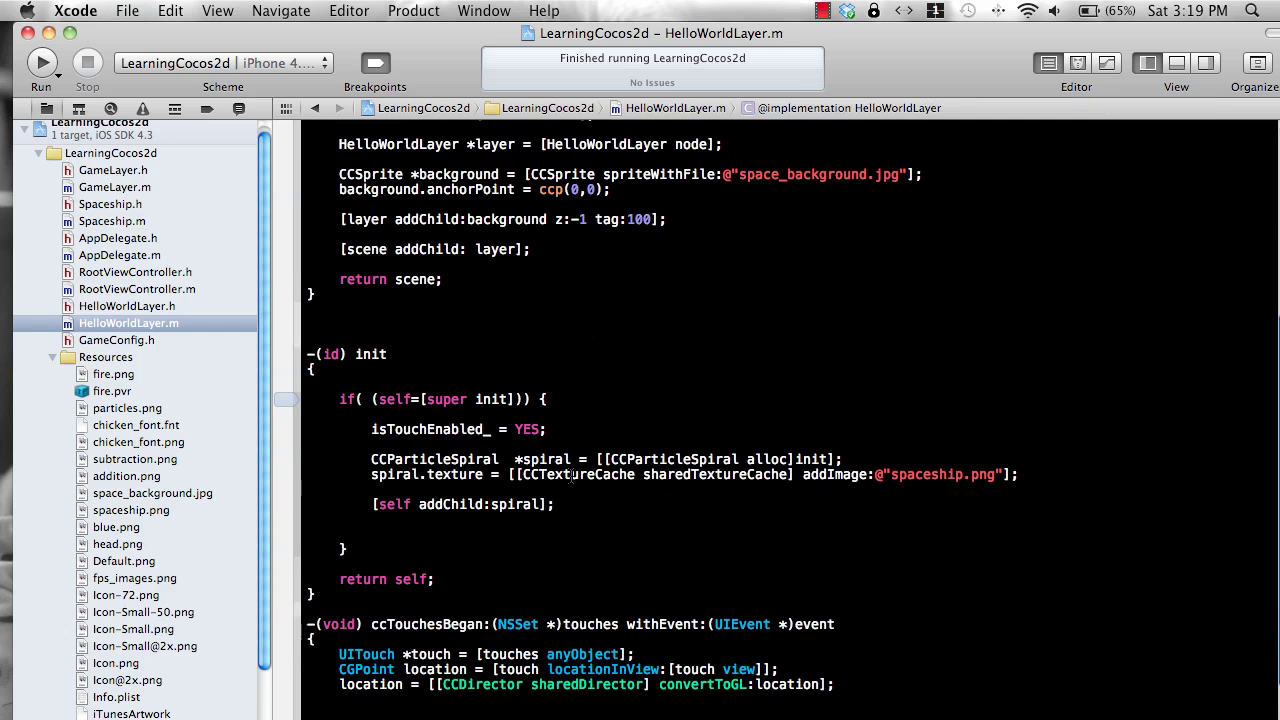
- Replace the spiral code in init with 'self.sun = [[CCParticleSun alloc]init];' added as a child, then build and run
{"action": "double_click", "coordinate": [373, 459]}
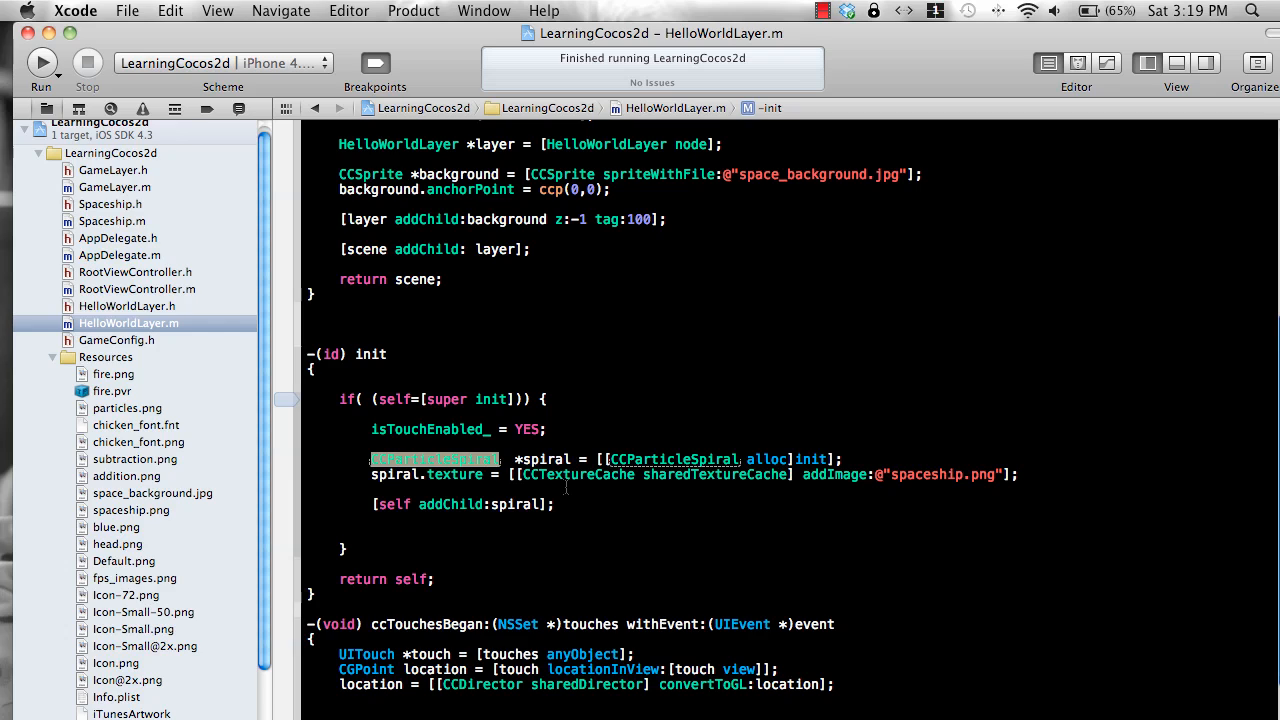
{"action": "key", "text": "BackSpace"}
{"action": "key", "text": "BackSpace"}
{"action": "key", "text": "BackSpace"}
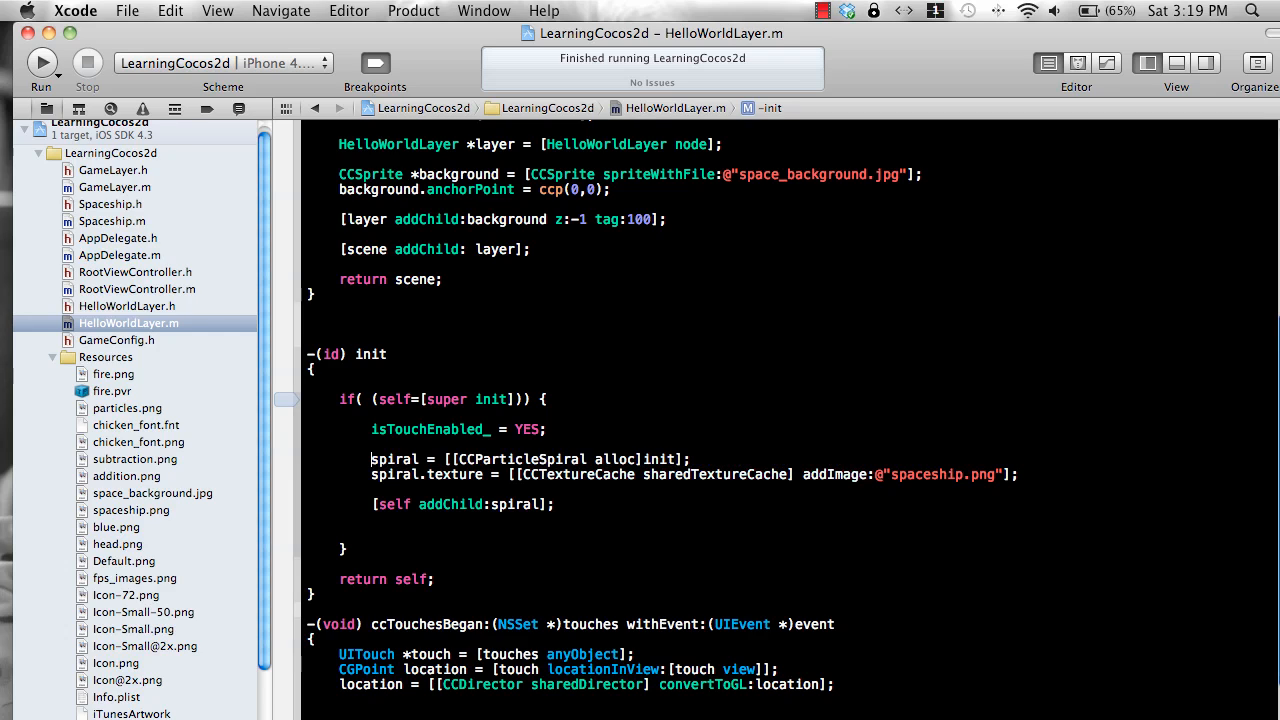
{"action": "type", "text": "self.sun"}
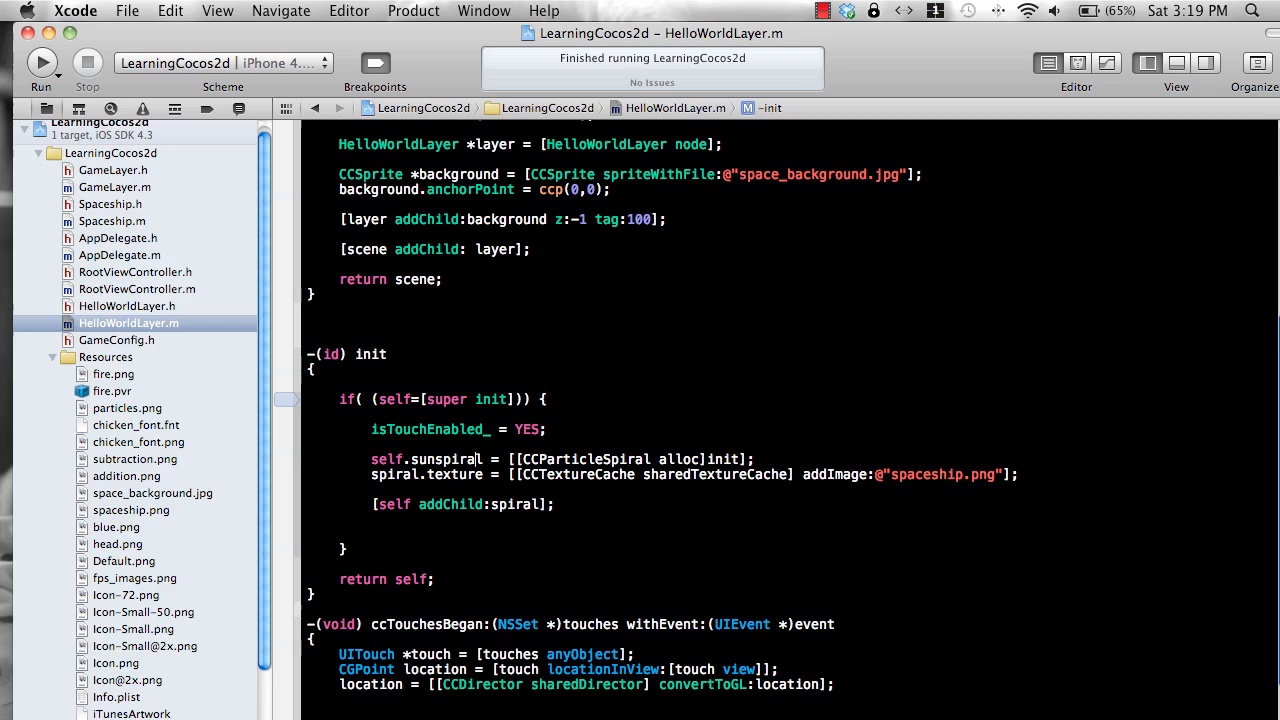
{"action": "key", "text": "BackSpace"}
{"action": "key", "text": "BackSpace"}
{"action": "key", "text": "BackSpace"}
{"action": "key", "text": "BackSpace"}
{"action": "key", "text": "BackSpace"}
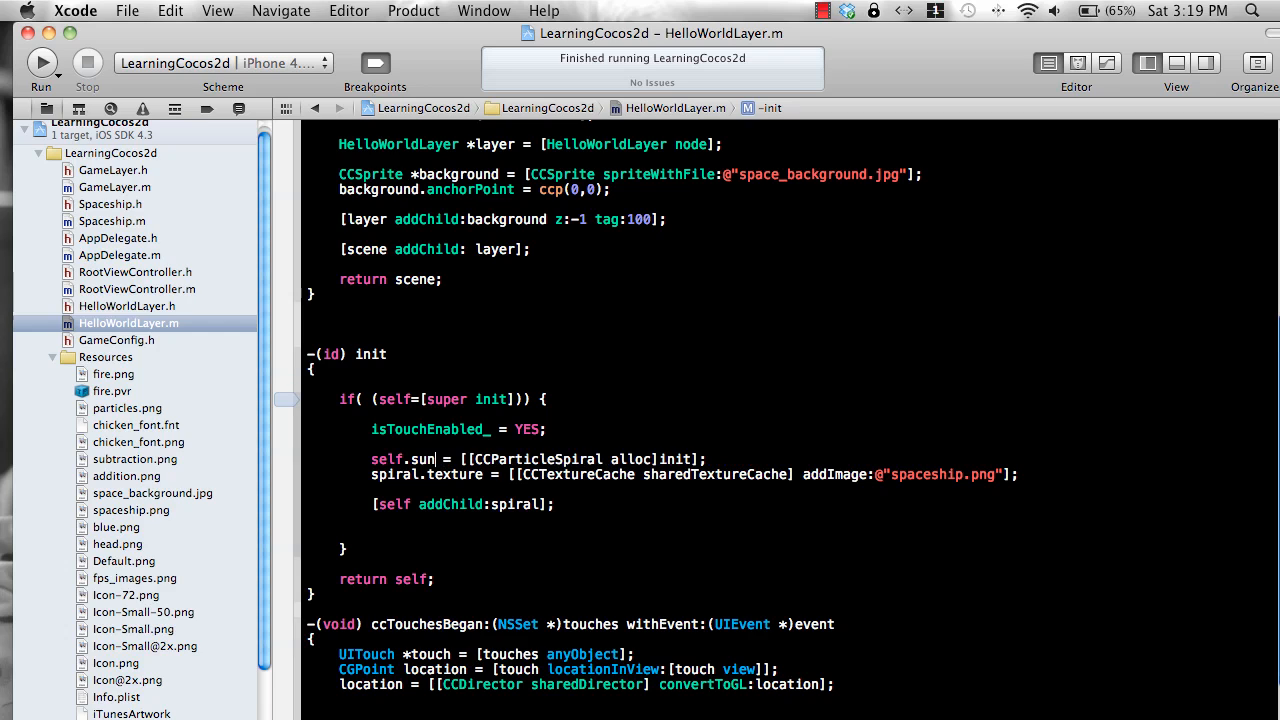
{"action": "double_click", "coordinate": [570, 458]}
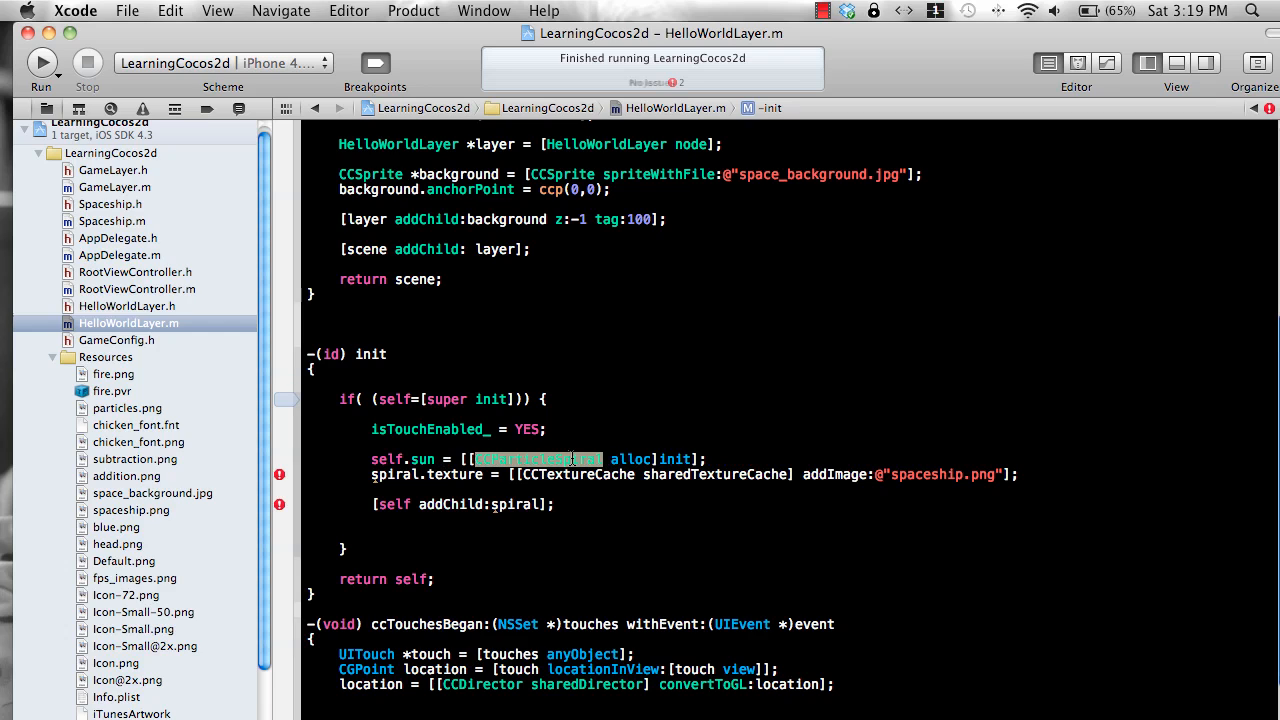
{"action": "type", "text": "CCPar"}
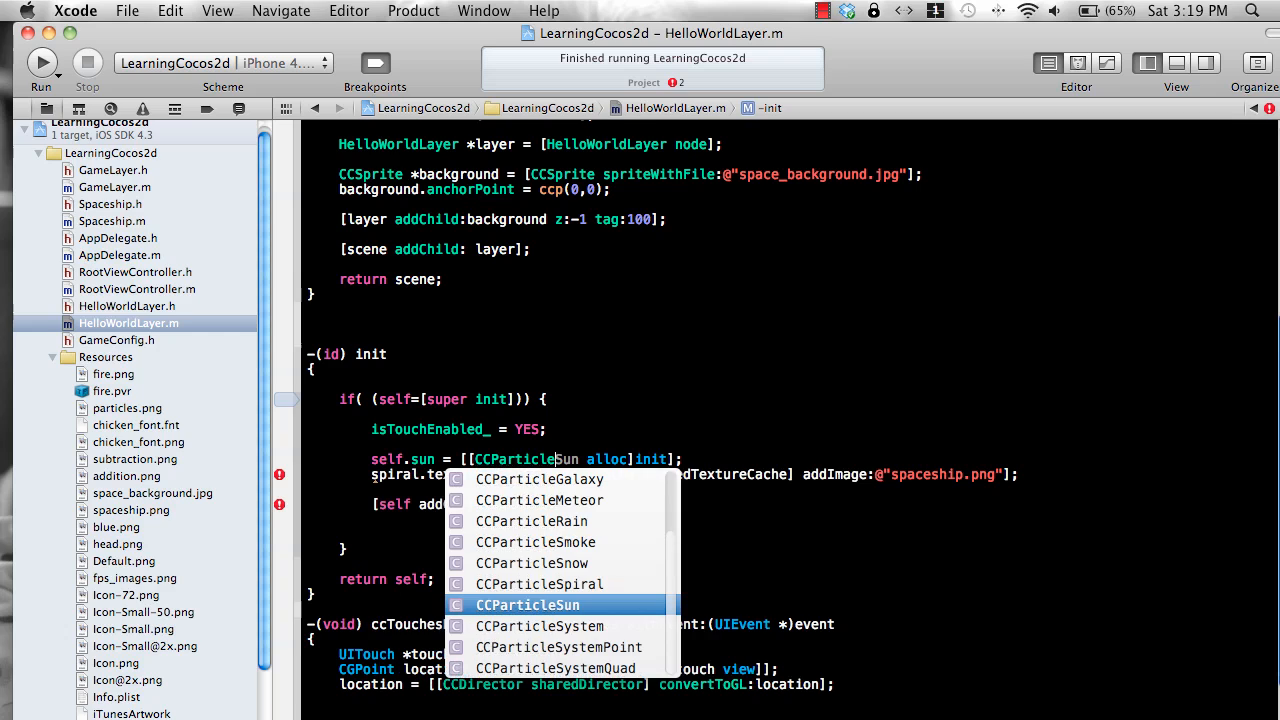
{"action": "key", "text": "Tab"}
{"action": "key", "text": "Down"}
{"action": "key", "text": "super+BackSpace"}
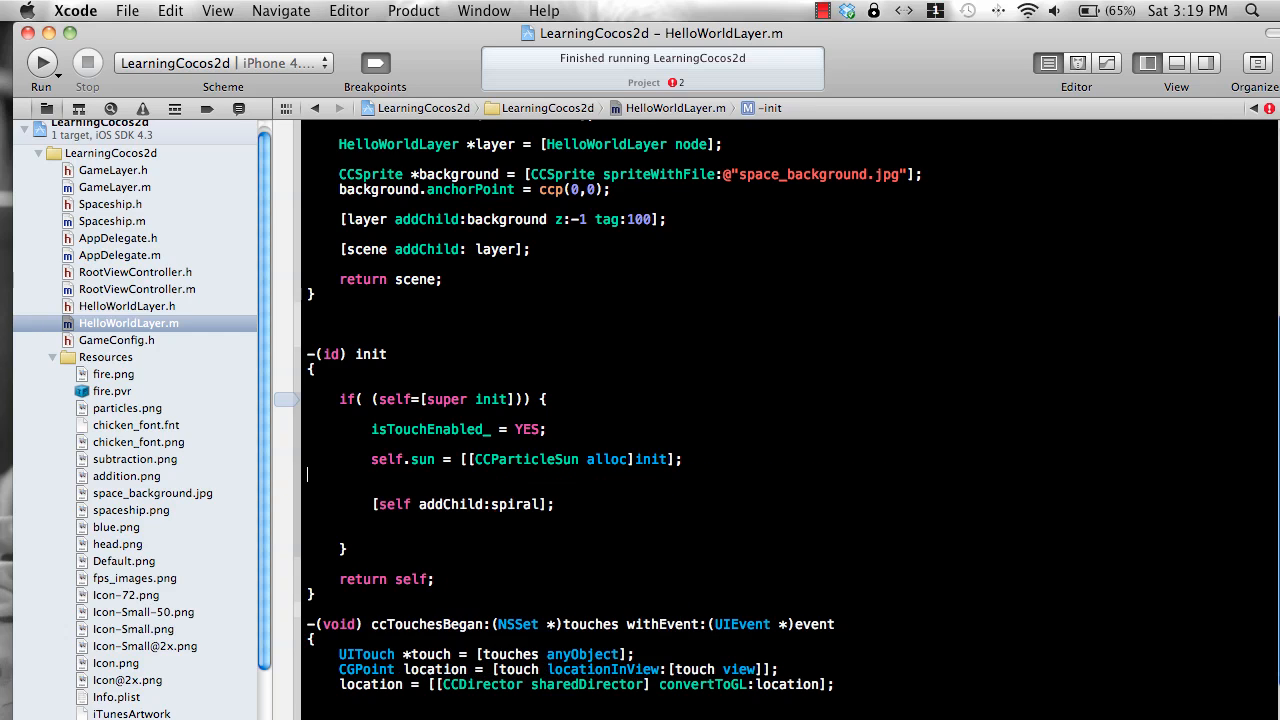
{"action": "double_click", "coordinate": [520, 504]}
{"action": "type", "text": "s"}
{"action": "scroll", "coordinate": [628, 528], "scroll_direction": "down", "scroll_amount": 3}
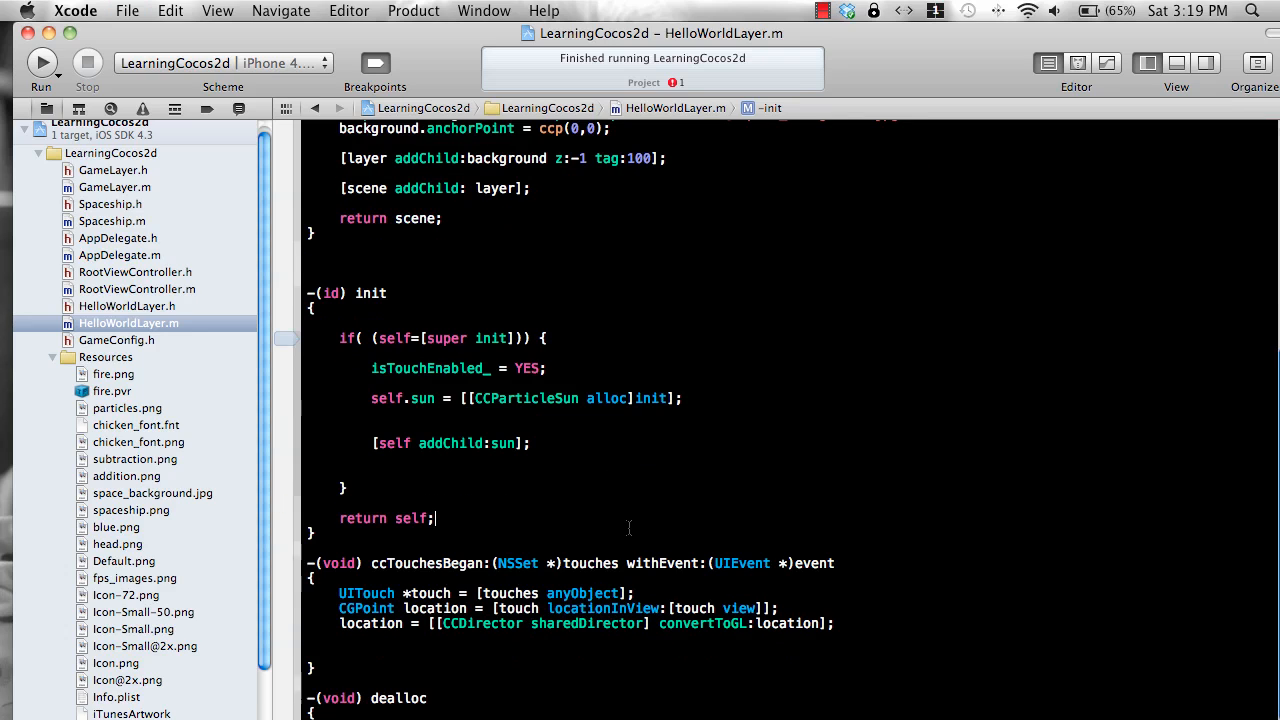
{"action": "key", "text": "super+r"}
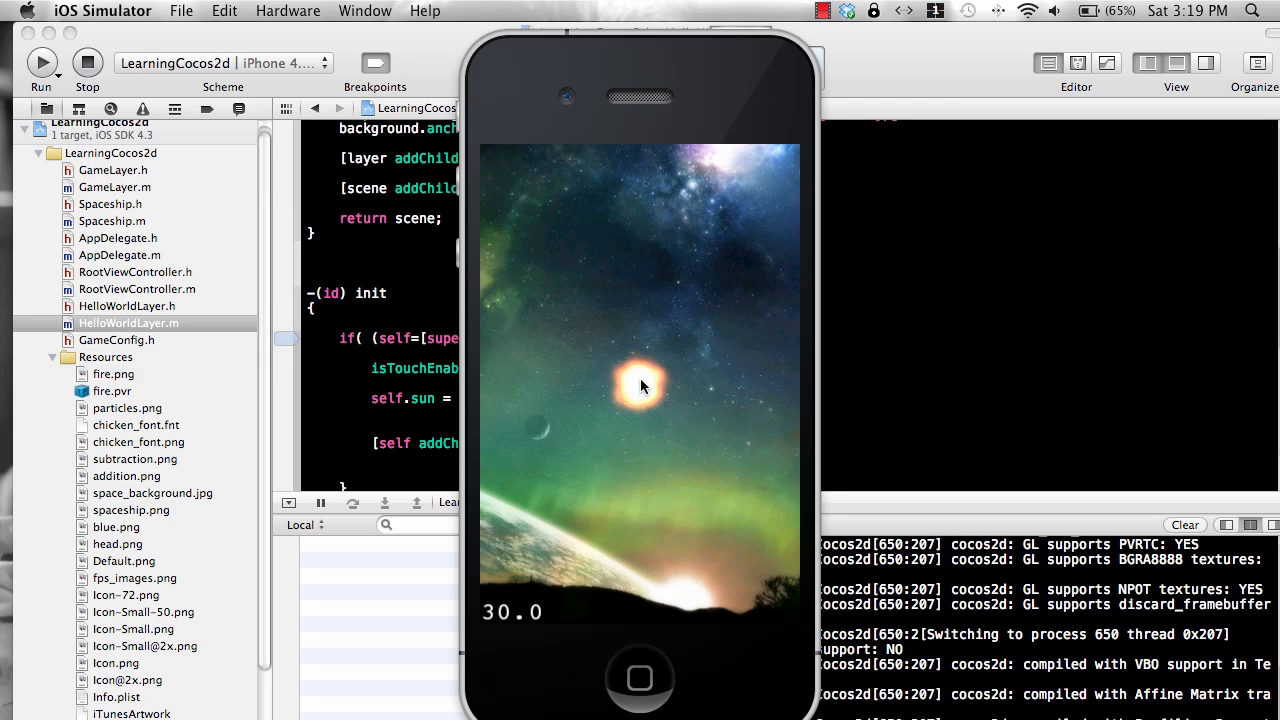
- Quit the simulator after seeing the sun glow and return to the Xcode code
{"action": "left_click", "coordinate": [900, 558]}
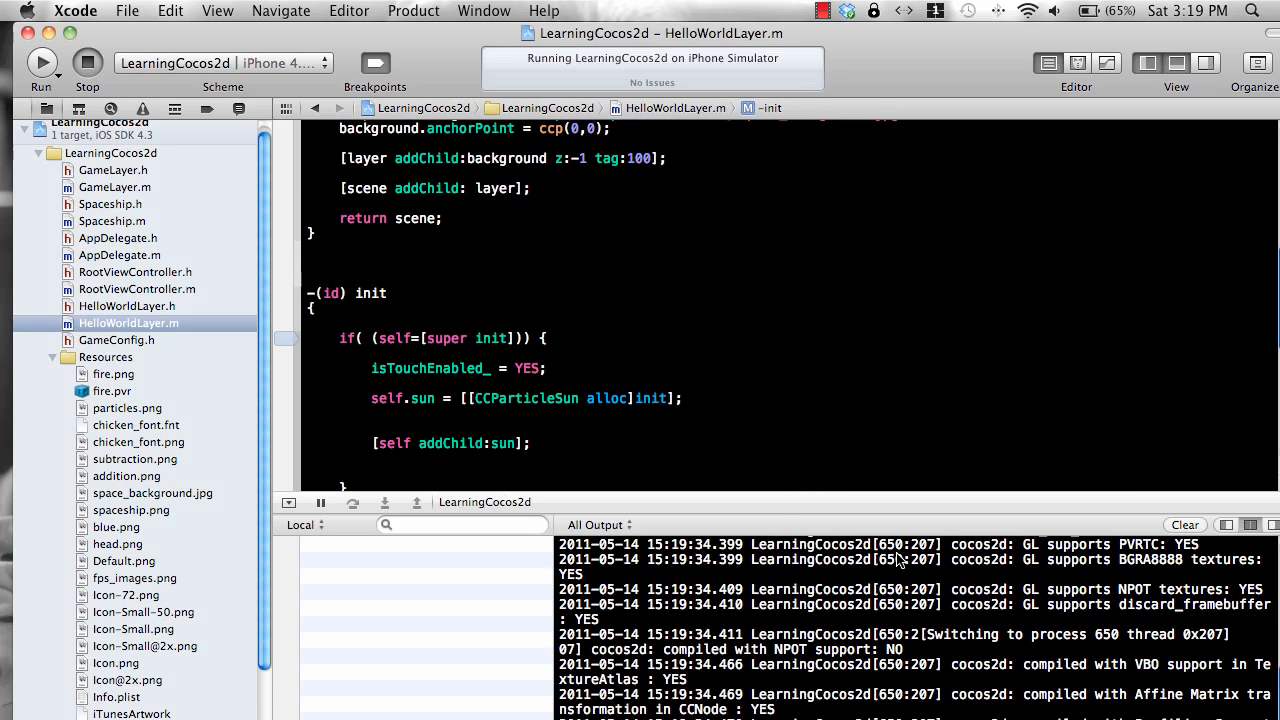
{"action": "scroll", "coordinate": [483, 500], "scroll_direction": "down", "scroll_amount": 2}
- Start a '[self.sun runAction:[CCMoveTo ...' line inside ccTouchesBegan via autocomplete
{"action": "left_click", "coordinate": [483, 612]}
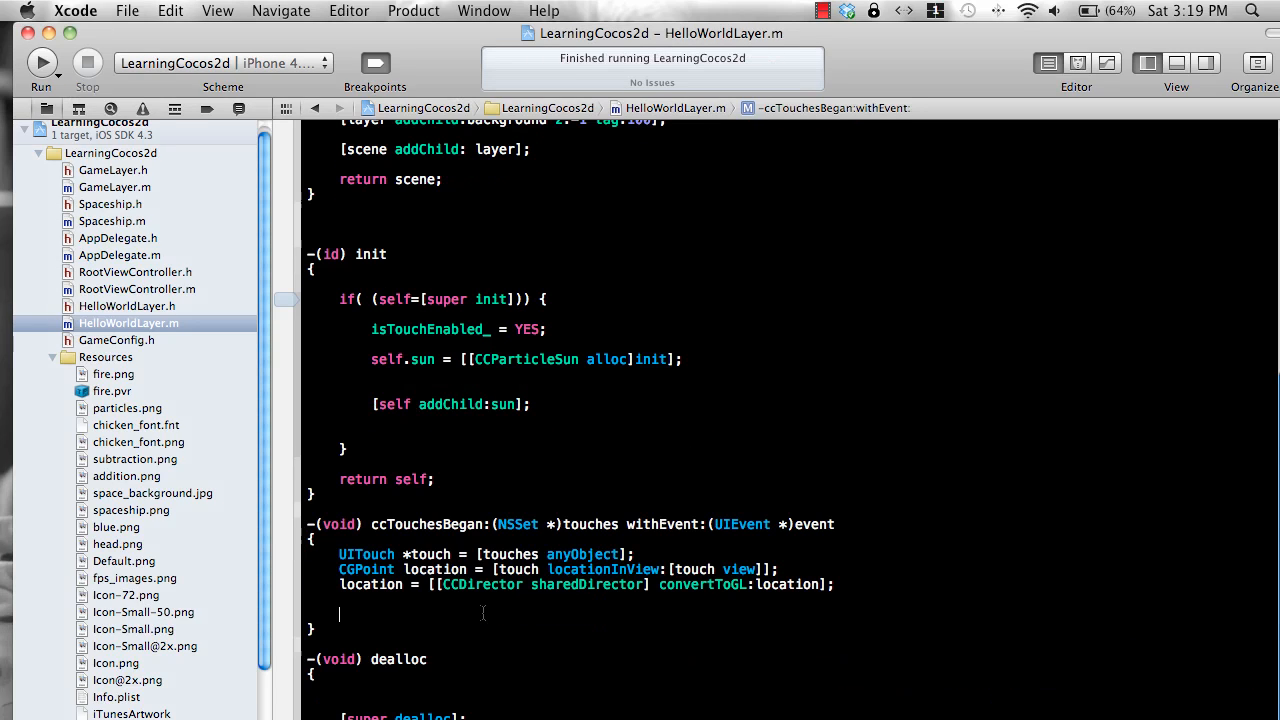
{"action": "key", "text": "Return"}
{"action": "key", "text": "super+s"}
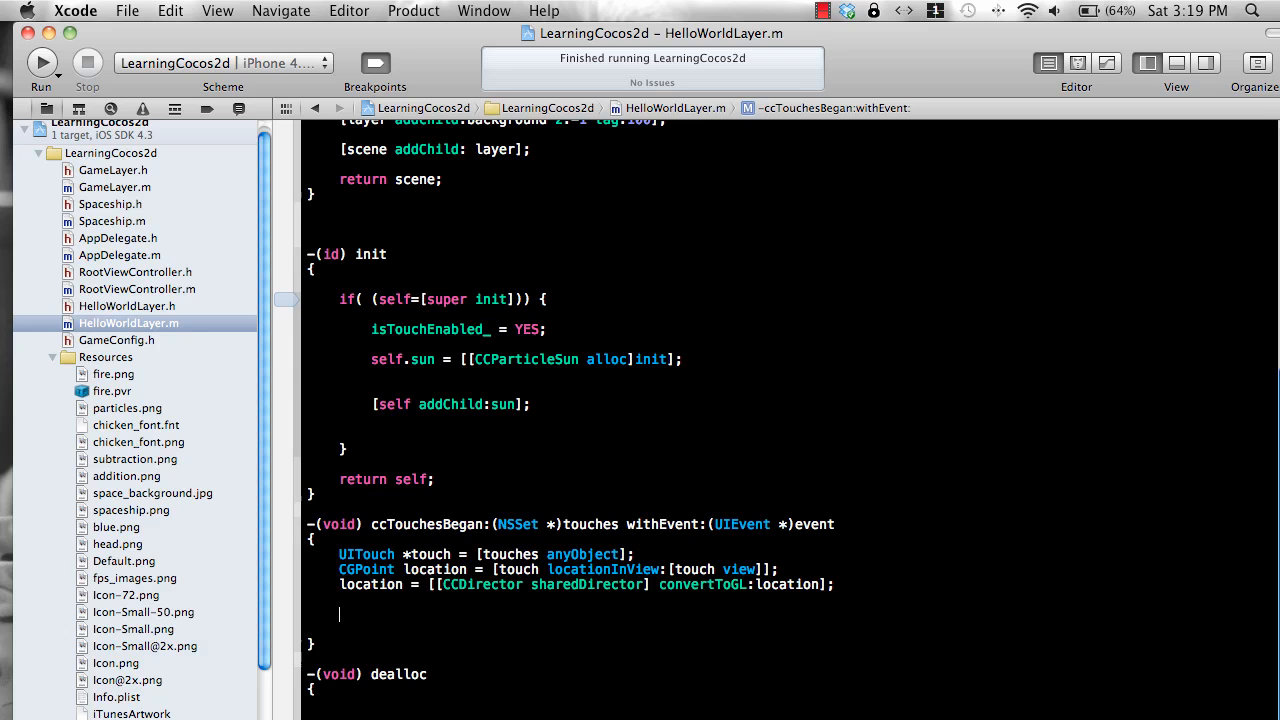
{"action": "type", "text": "[self.sun"}
{"action": "key", "text": "Tab"}
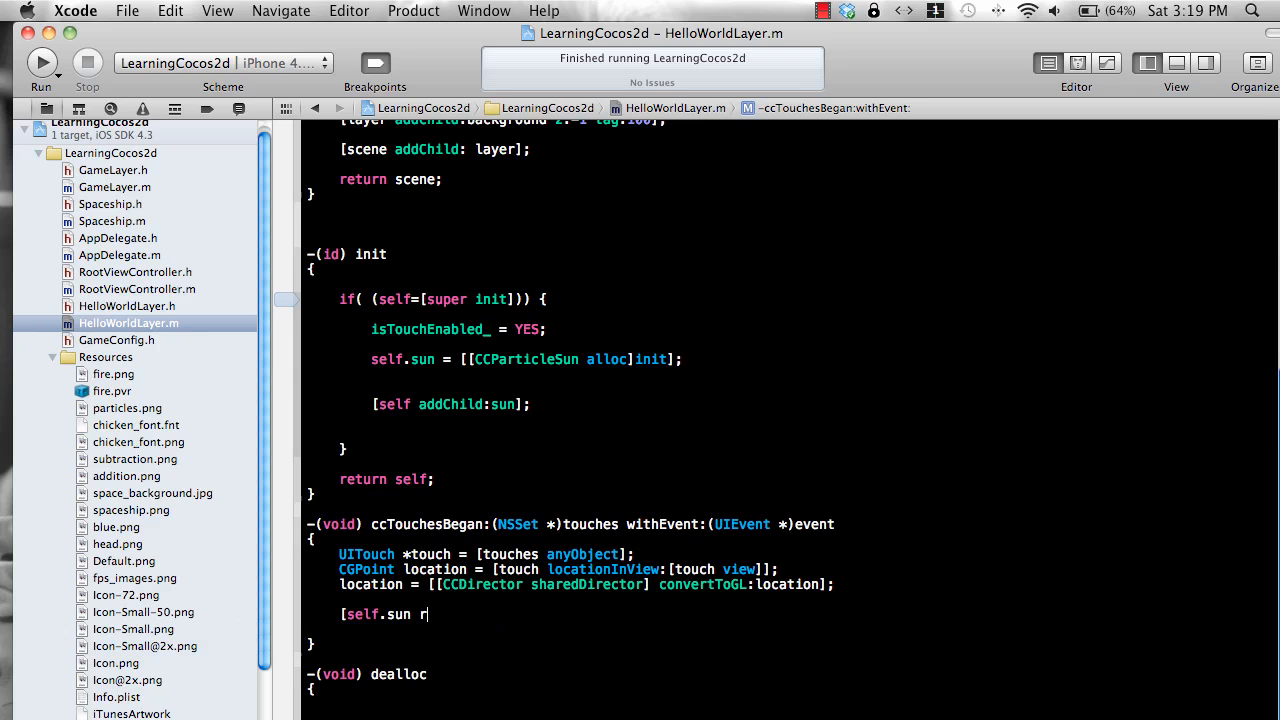
{"action": "type", "text": "run"}
{"action": "key", "text": "Tab"}
{"action": "type", "text": "[]"}
{"action": "type", "text": "CMove]];"}
{"action": "key", "text": "Down"}
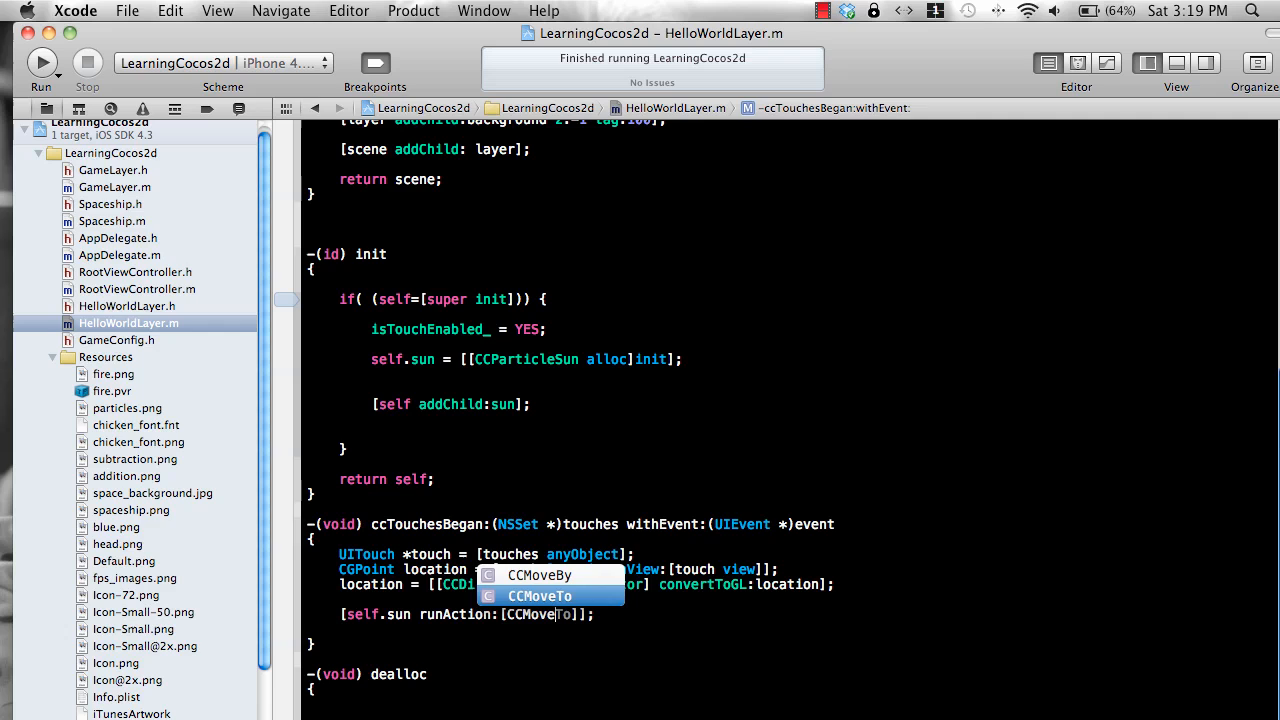
{"action": "key", "text": "Tab"}
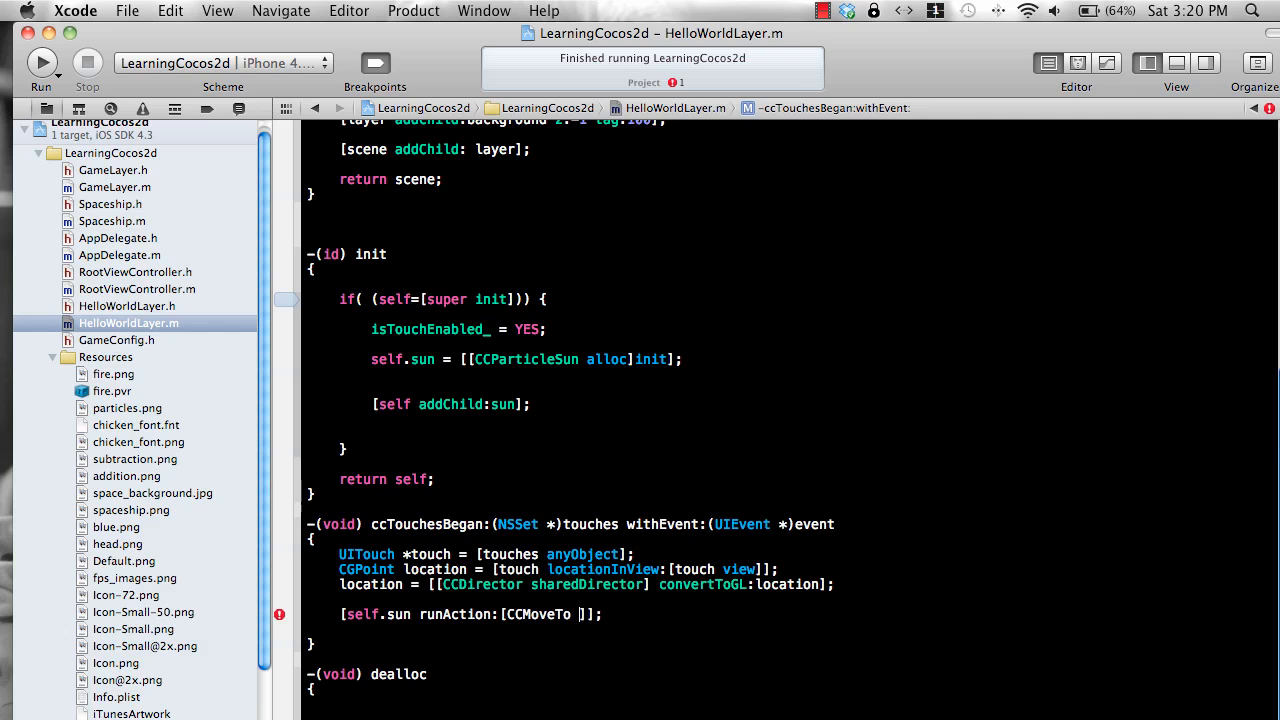
- Complete the CCMoveTo with actionWithDuration:0.6 position:location, then build and run
{"action": "key", "text": "Escape"}
{"action": "key", "text": "Down"}
{"action": "key", "text": "Down"}
{"action": "key", "text": "Down"}
{"action": "key", "text": "Return"}
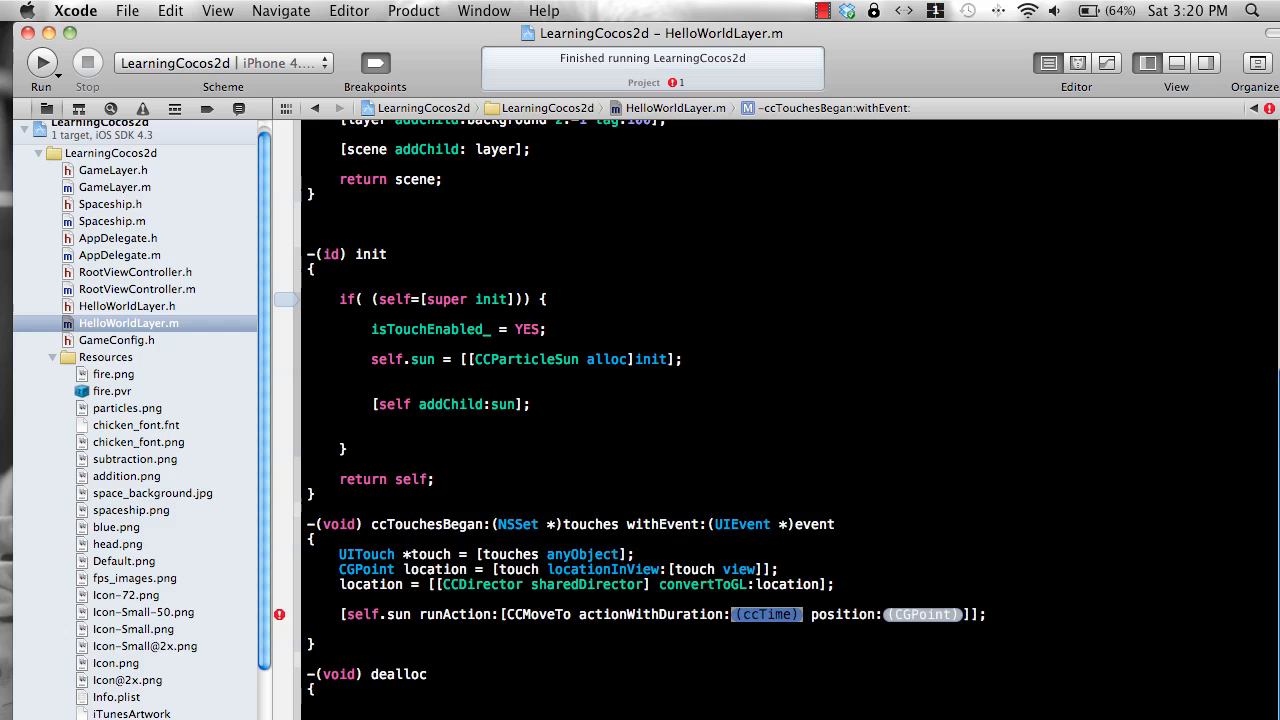
{"action": "type", "text": "0.6"}
{"action": "key", "text": "Tab"}
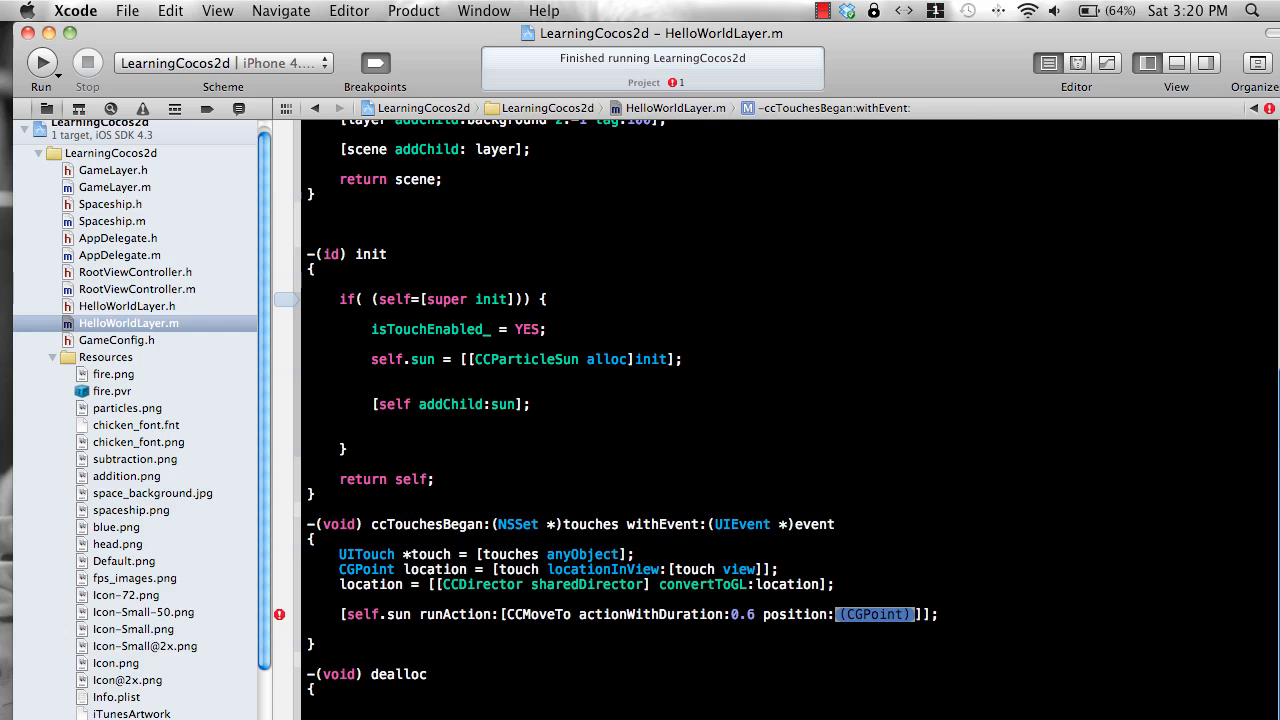
{"action": "type", "text": "ccp"}
{"action": "key", "text": "BackSpace"}
{"action": "key", "text": "BackSpace"}
{"action": "key", "text": "BackSpace"}
{"action": "type", "text": "loca"}
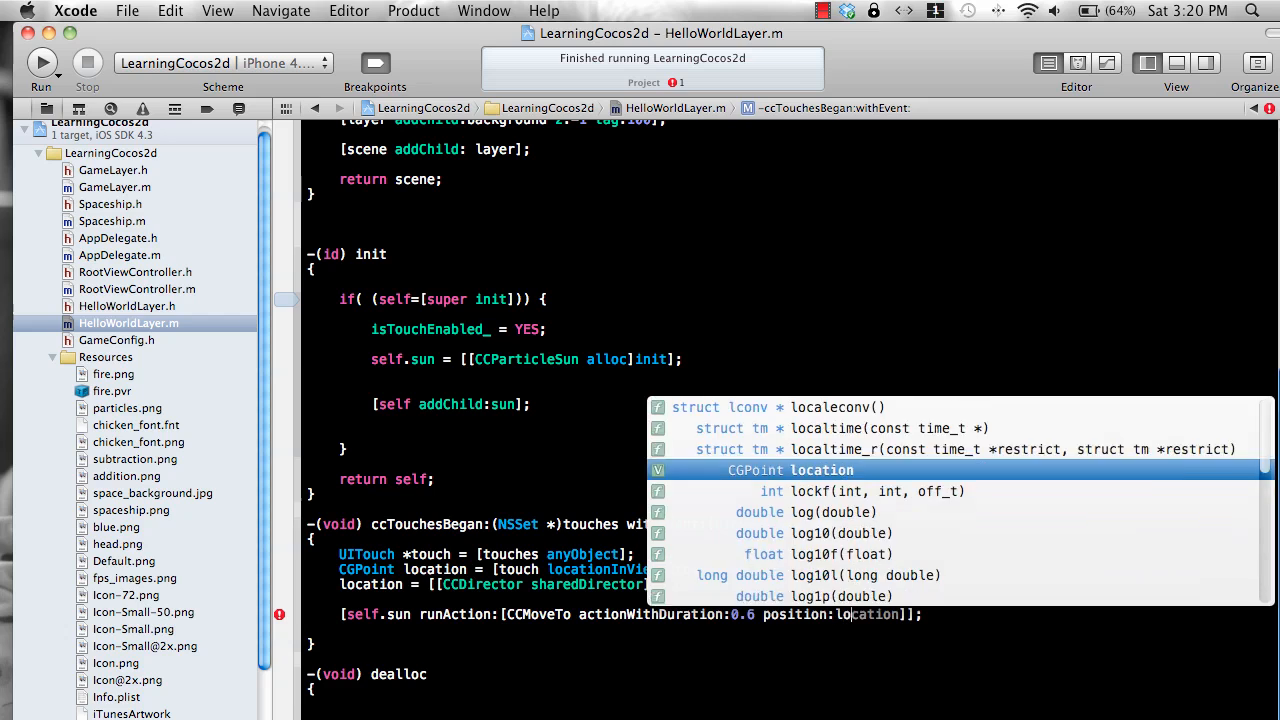
{"action": "type", "text": "tio"}
{"action": "key", "text": "Tab"}
{"action": "key", "text": "super+r"}
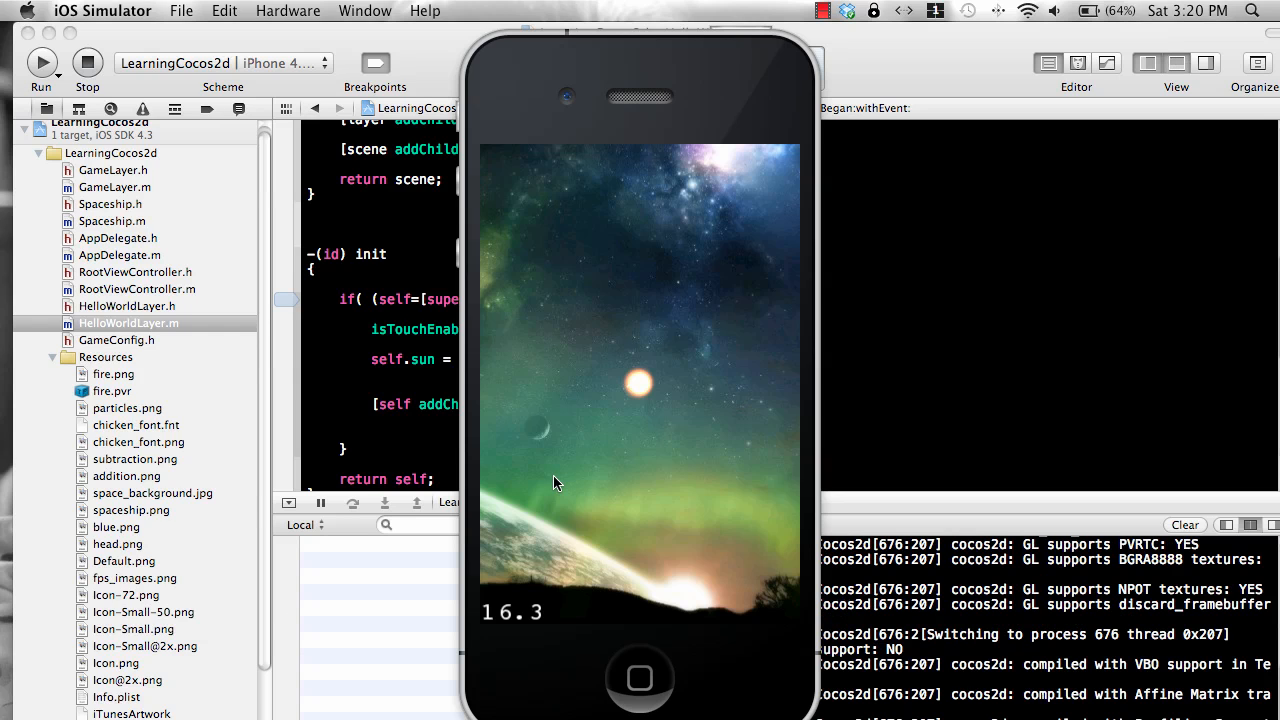
- Tap many spots across the simulator scene to watch the sun glide to each, then bring Xcode forward
{"action": "left_click", "coordinate": [534, 500]}
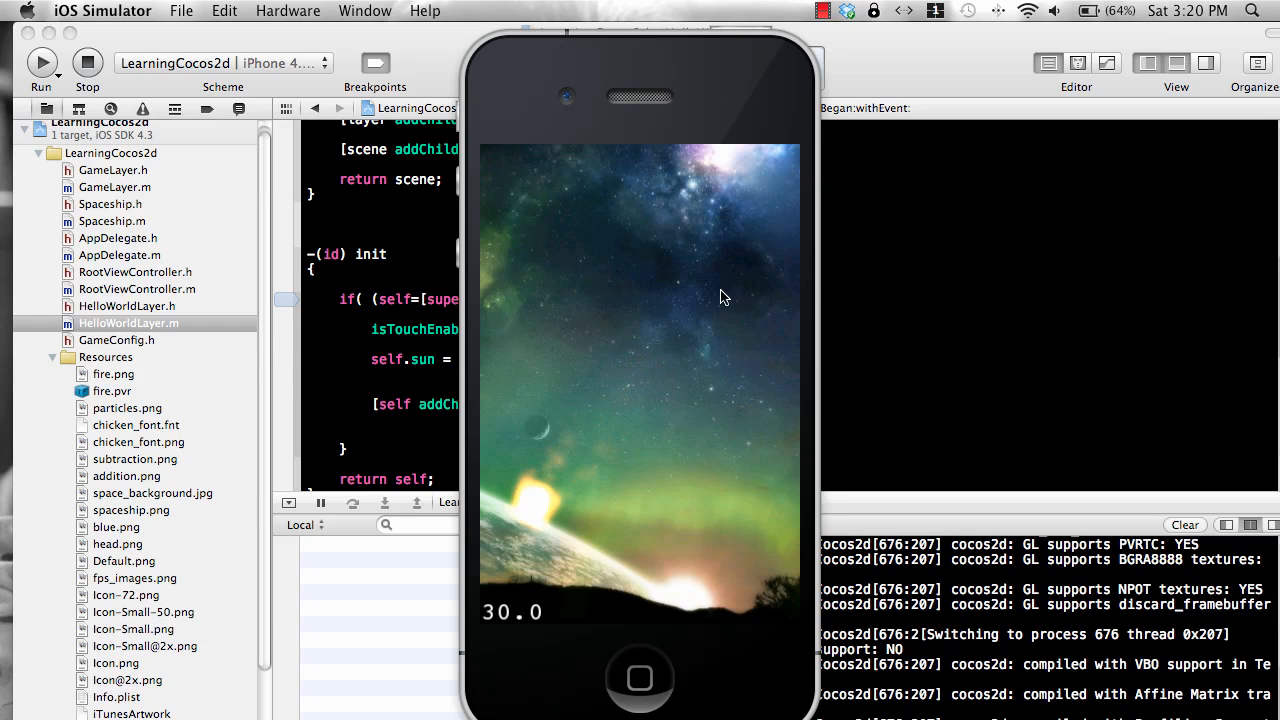
{"action": "left_click", "coordinate": [714, 502]}
{"action": "left_click", "coordinate": [568, 245]}
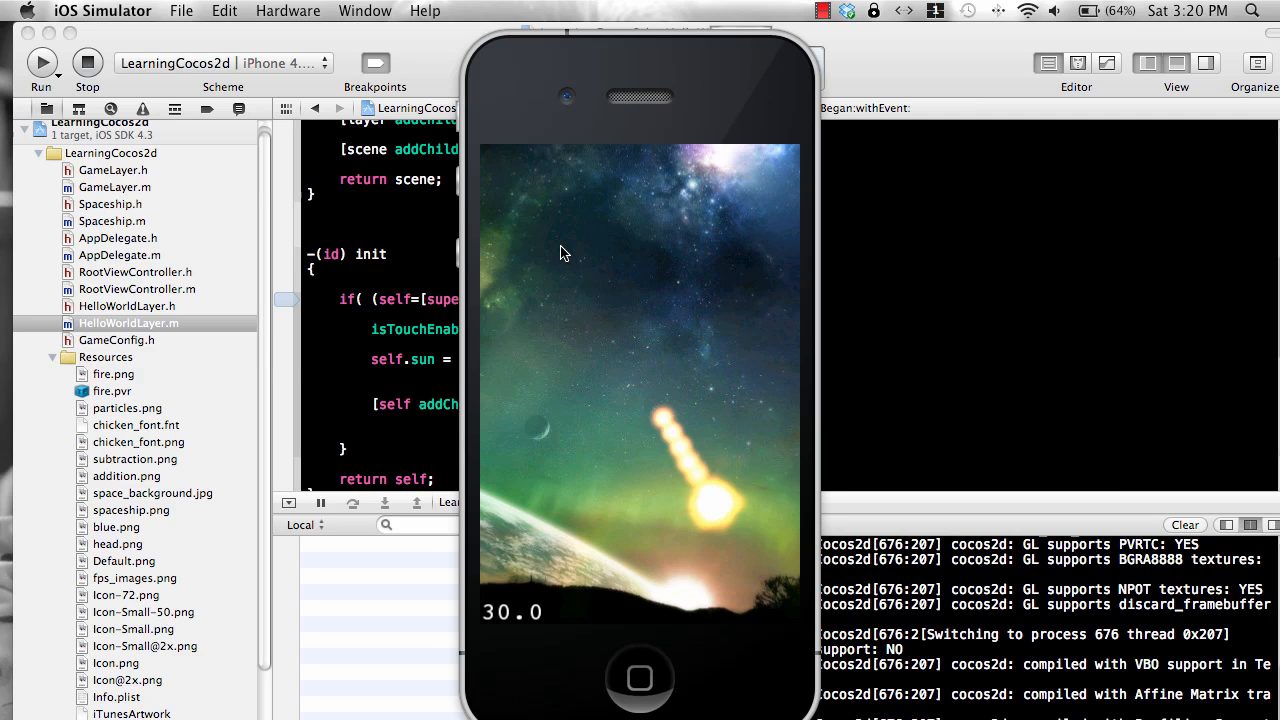
{"action": "left_click", "coordinate": [745, 245]}
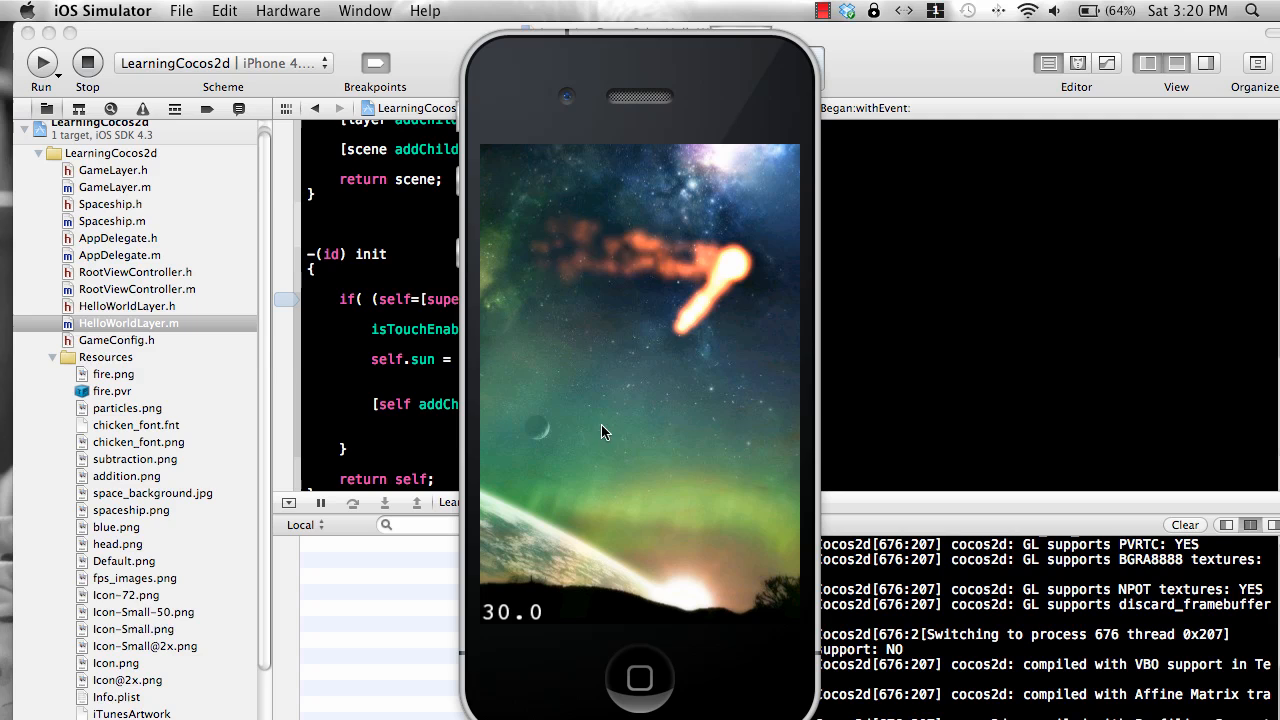
{"action": "left_click", "coordinate": [690, 480]}
{"action": "left_click", "coordinate": [737, 503]}
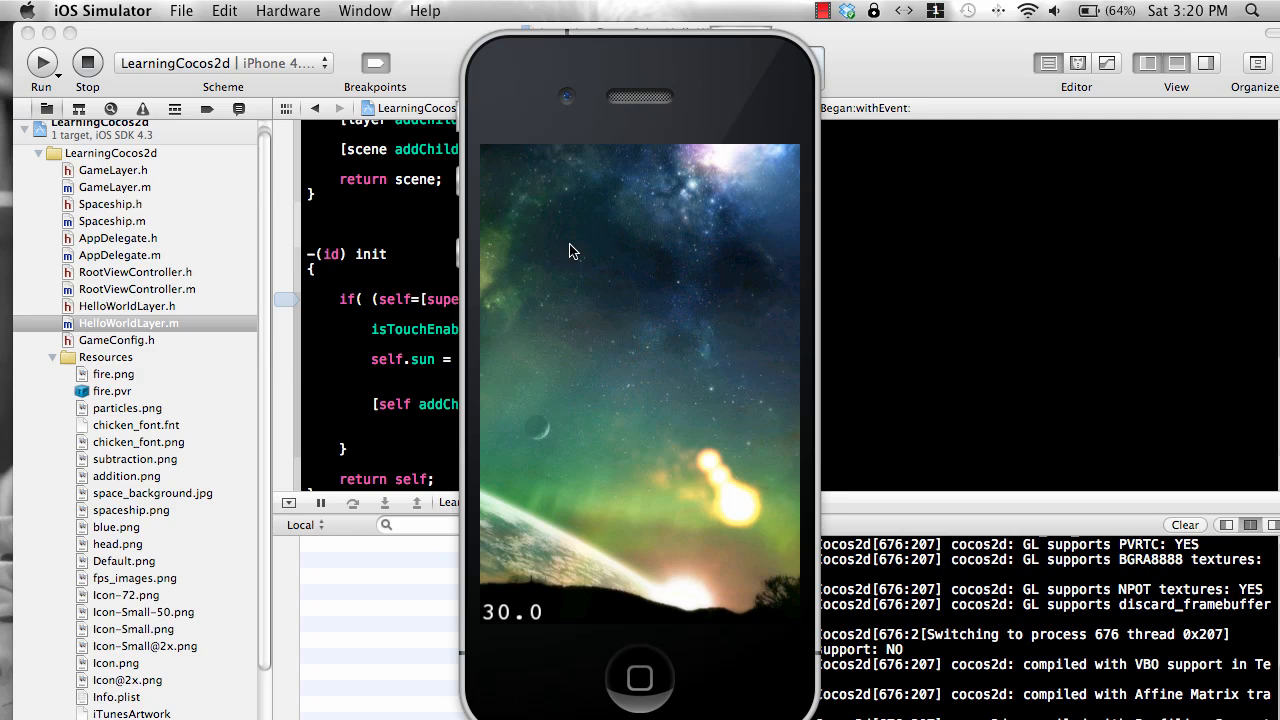
{"action": "left_click", "coordinate": [569, 243]}
{"action": "left_click", "coordinate": [568, 481]}
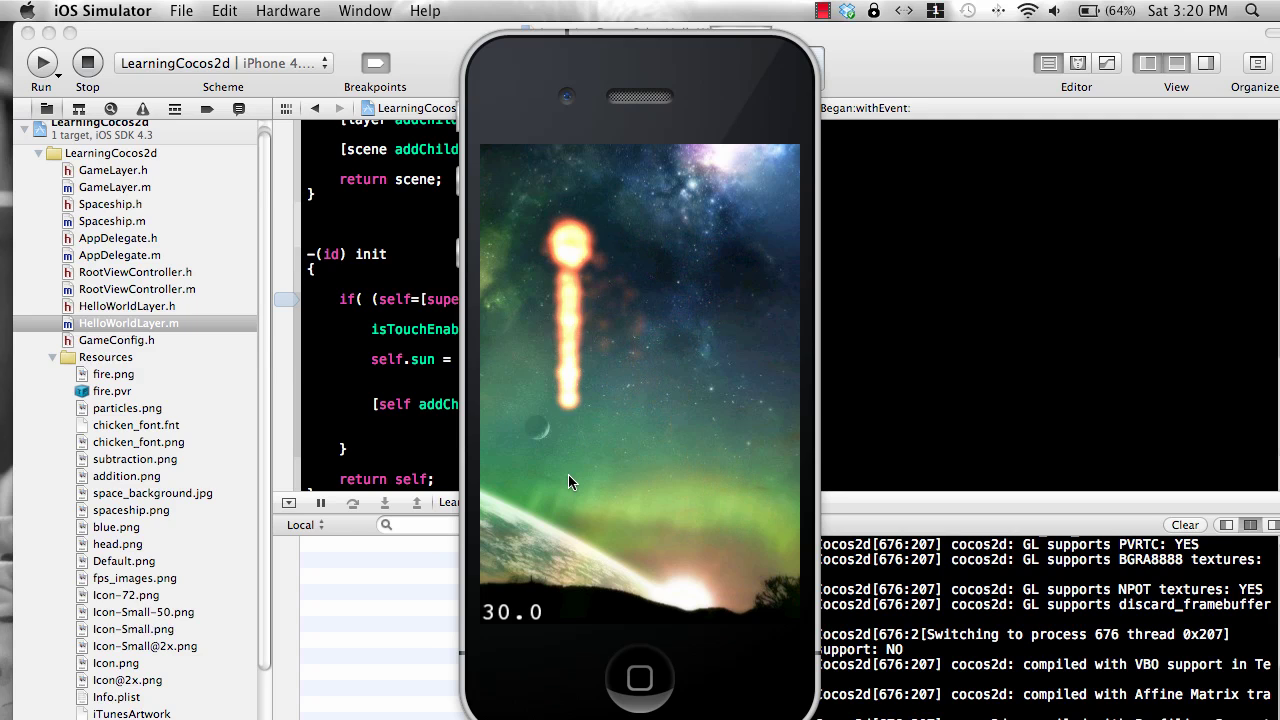
{"action": "left_click", "coordinate": [710, 505]}
{"action": "left_click", "coordinate": [710, 390]}
{"action": "left_click", "coordinate": [706, 287]}
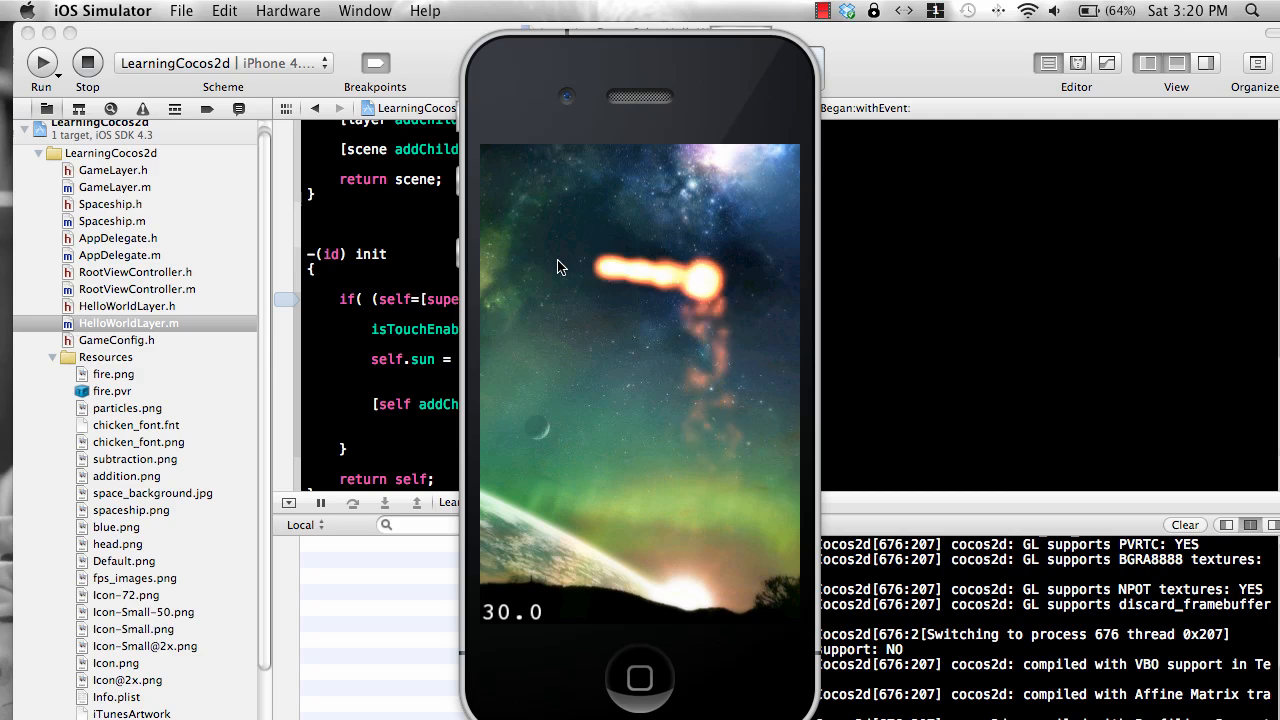
{"action": "left_click", "coordinate": [555, 250]}
{"action": "left_click", "coordinate": [556, 440]}
{"action": "left_click", "coordinate": [640, 492]}
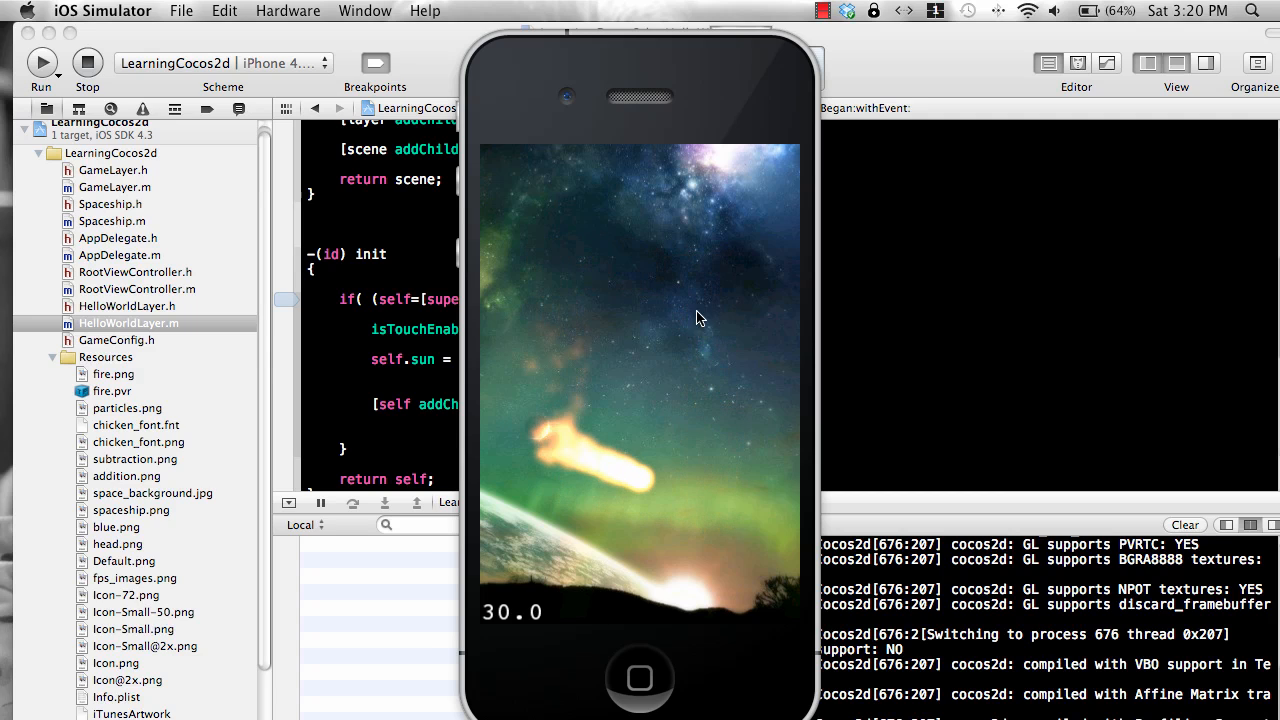
{"action": "left_click", "coordinate": [696, 292]}
{"action": "left_click", "coordinate": [720, 265]}
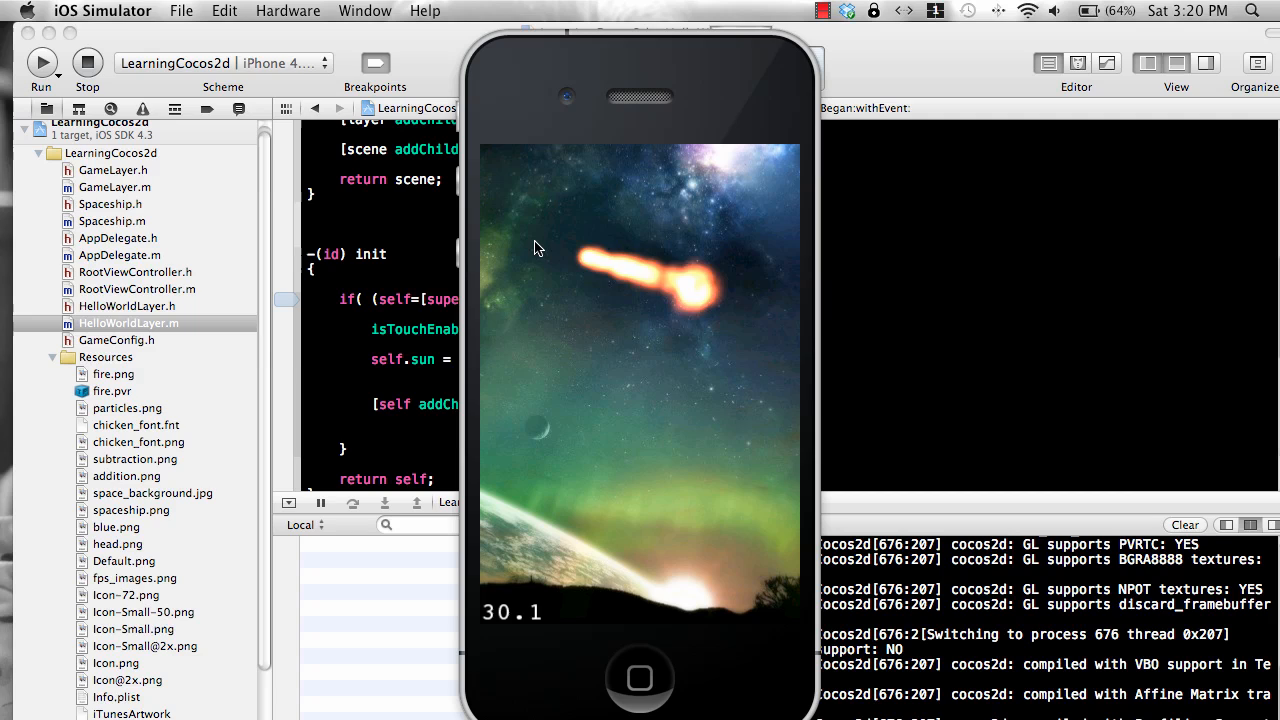
{"action": "left_click", "coordinate": [530, 240]}
{"action": "left_click", "coordinate": [559, 471]}
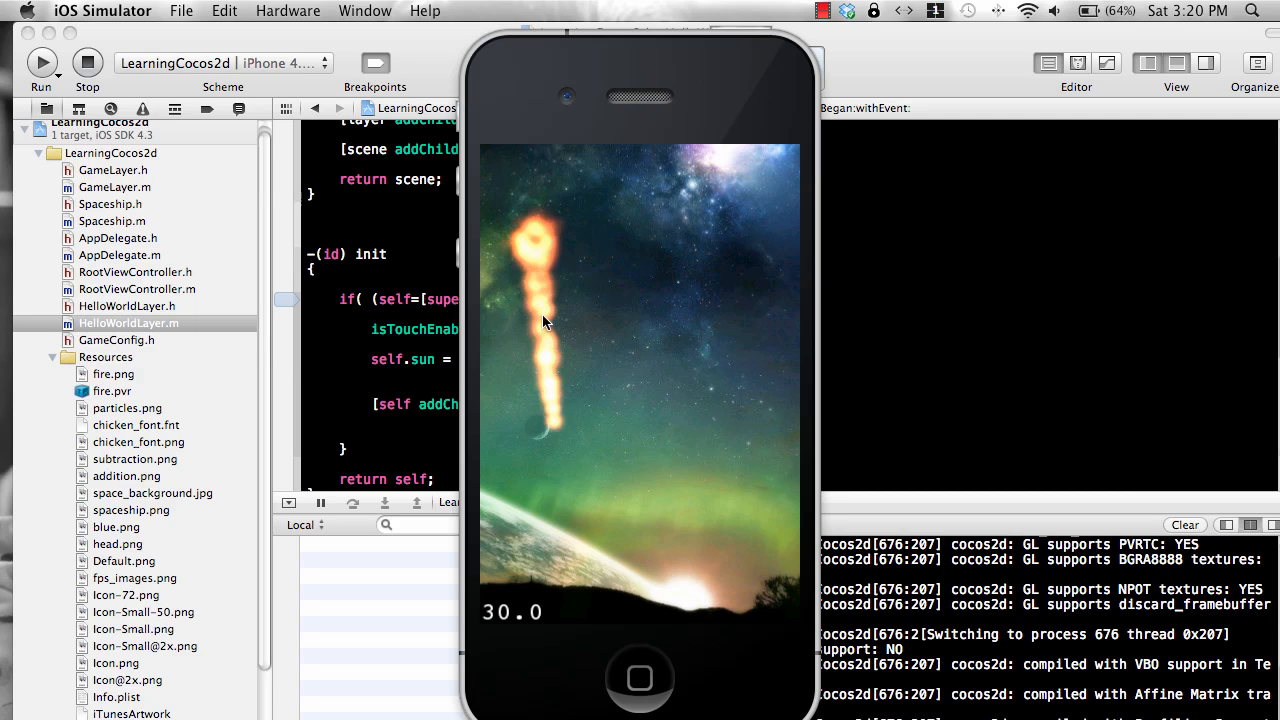
{"action": "left_click", "coordinate": [718, 260]}
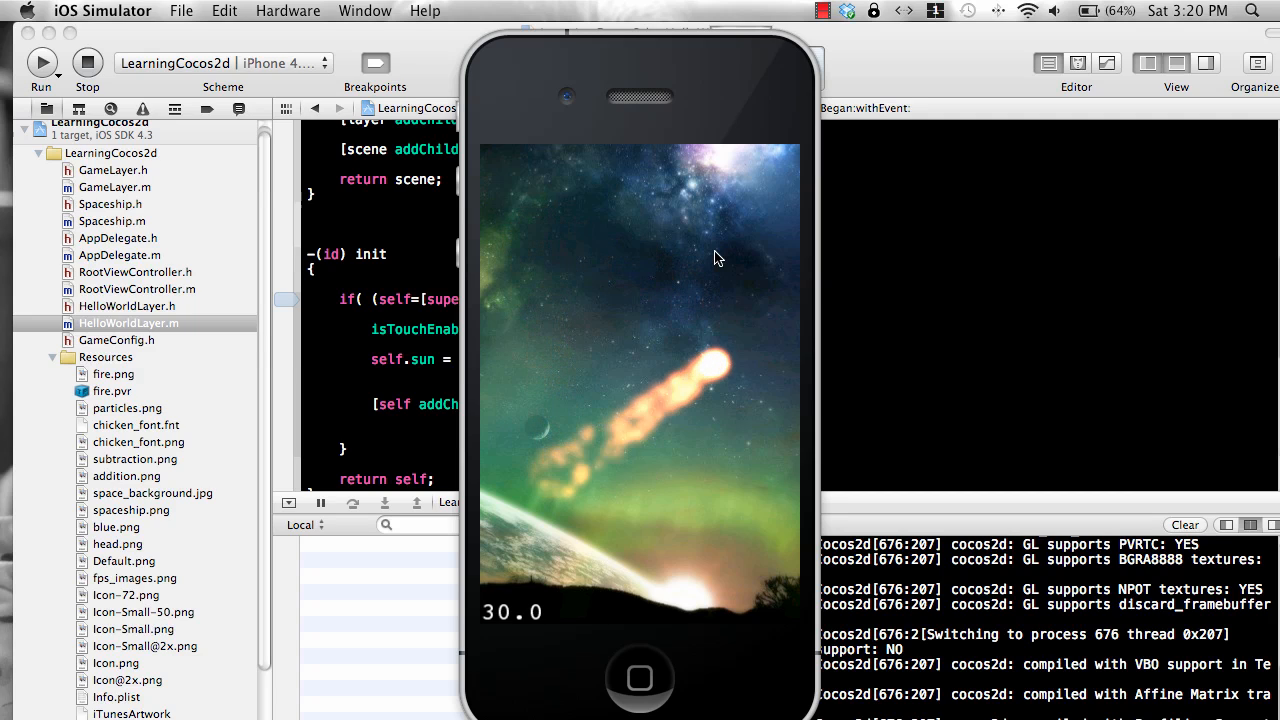
{"action": "left_click", "coordinate": [630, 240]}
{"action": "left_click", "coordinate": [548, 312]}
{"action": "left_click", "coordinate": [542, 432]}
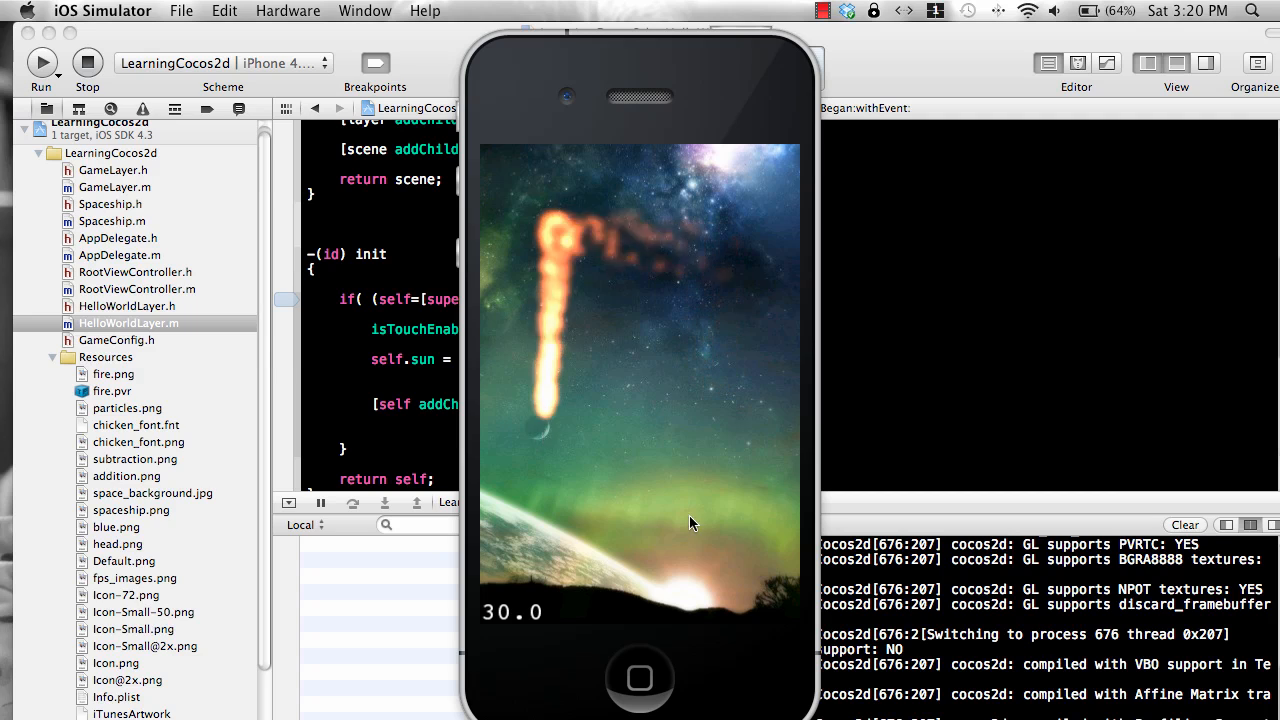
{"action": "left_click", "coordinate": [689, 515]}
{"action": "left_click", "coordinate": [720, 335]}
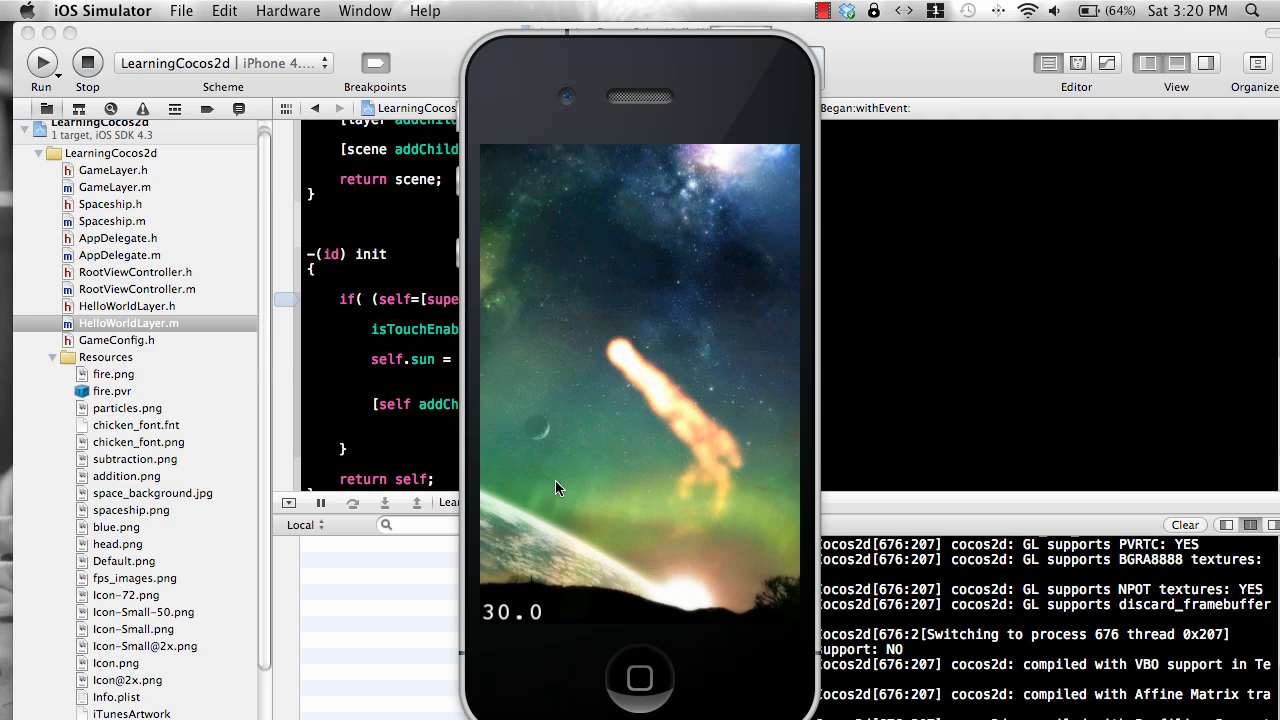
{"action": "left_click", "coordinate": [580, 455]}
{"action": "left_click", "coordinate": [697, 350]}
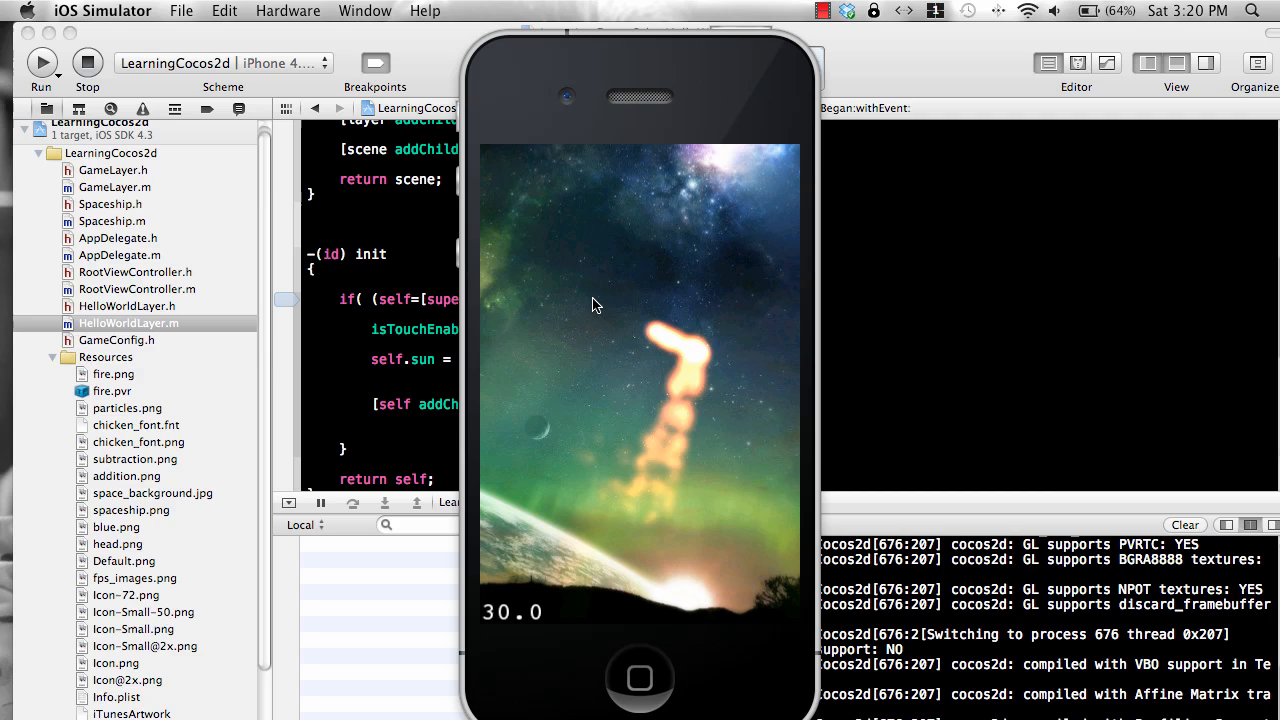
{"action": "left_click", "coordinate": [590, 295]}
{"action": "left_click", "coordinate": [570, 488]}
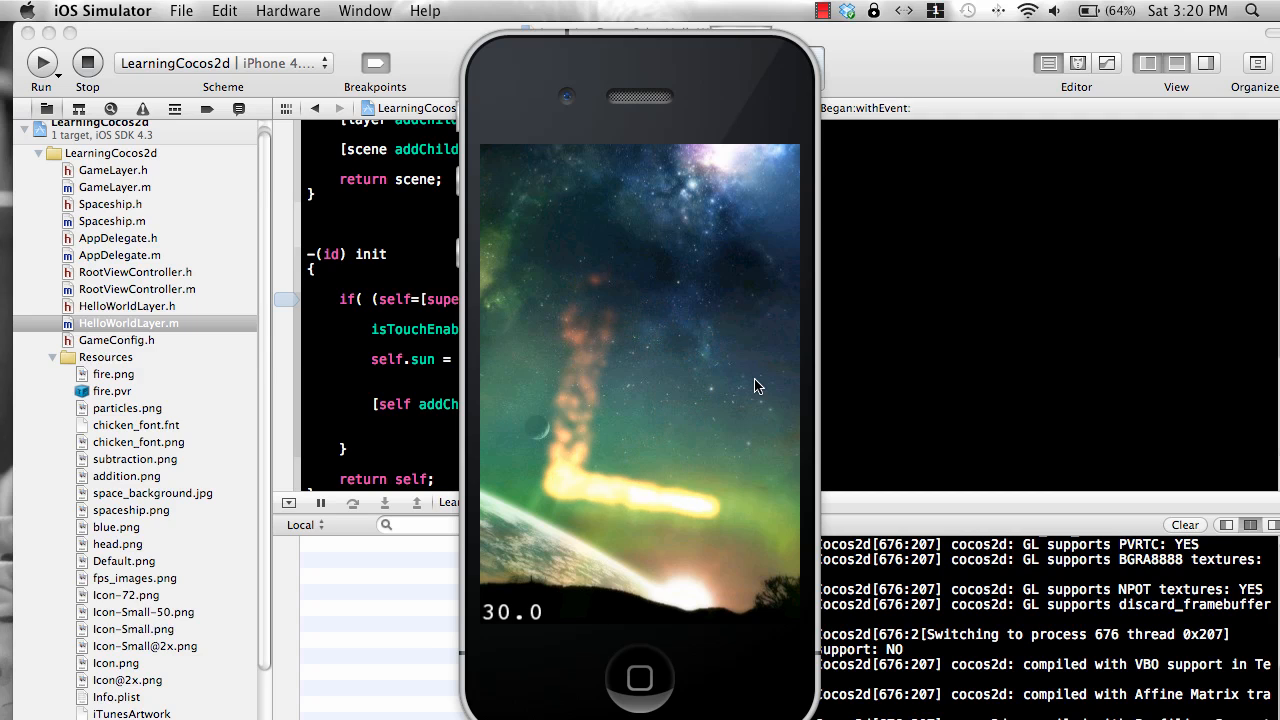
{"action": "left_click", "coordinate": [745, 498]}
{"action": "left_click", "coordinate": [745, 400]}
{"action": "left_click", "coordinate": [620, 295]}
{"action": "left_click", "coordinate": [579, 499]}
{"action": "left_click", "coordinate": [625, 235]}
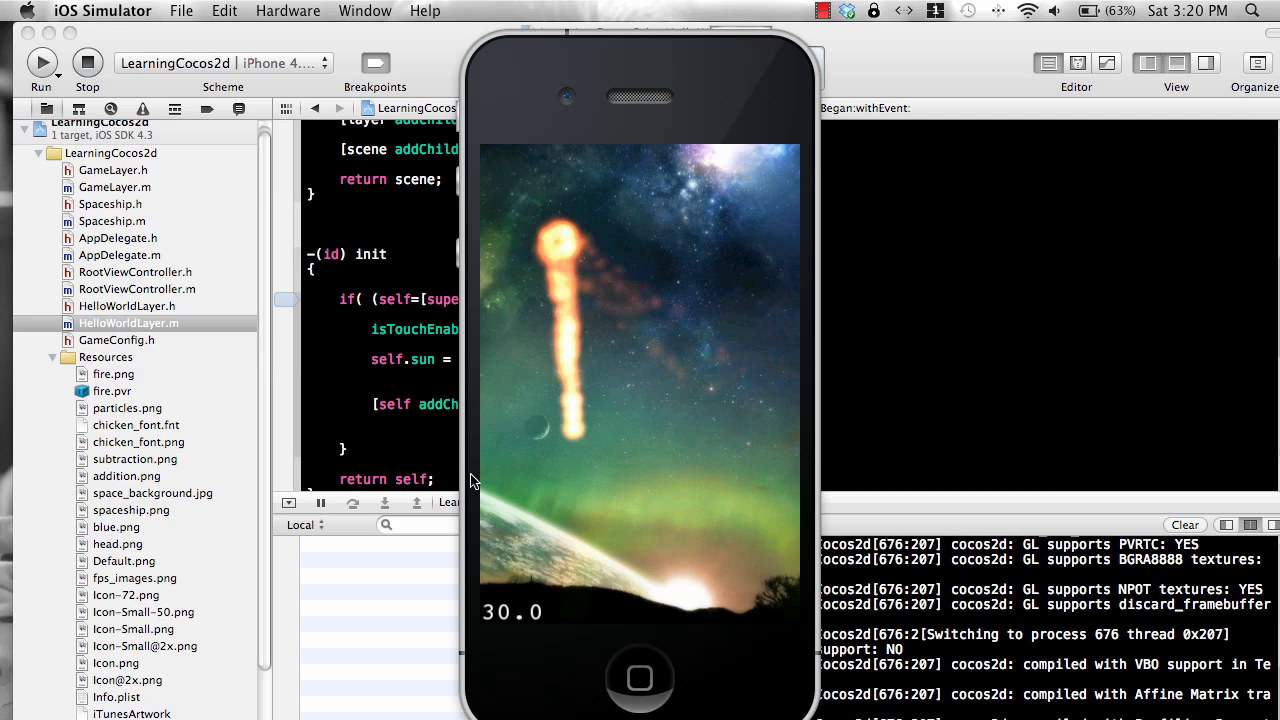
{"action": "left_click", "coordinate": [395, 383]}
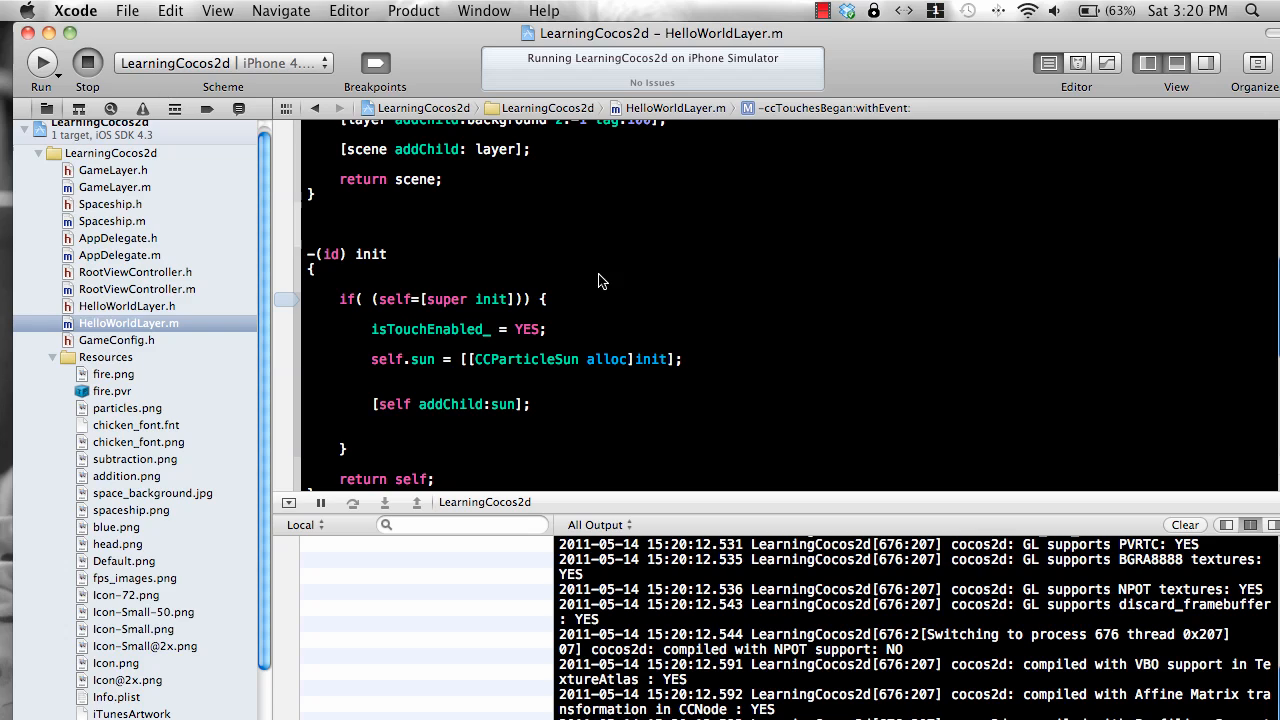
- Stop the running app with Cmd+. and close the debug output
{"action": "key", "text": "super+period"}
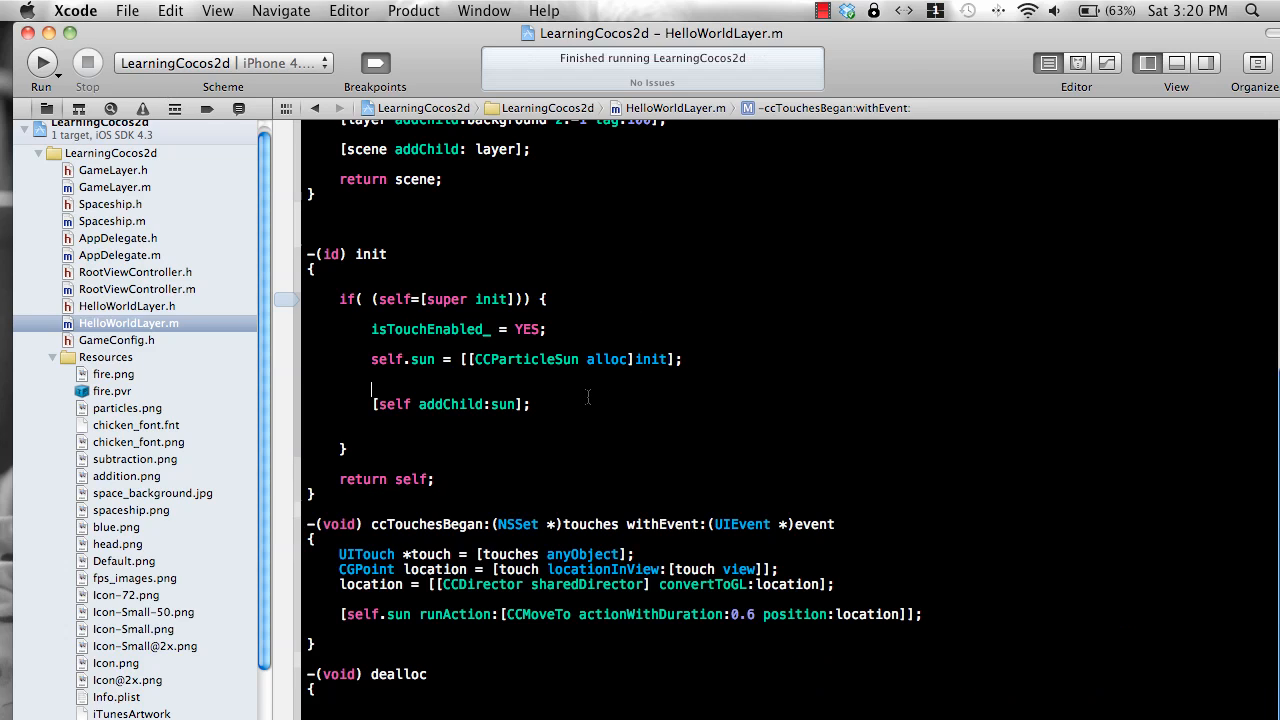
{"action": "scroll", "coordinate": [588, 397], "scroll_direction": "down", "scroll_amount": 1}
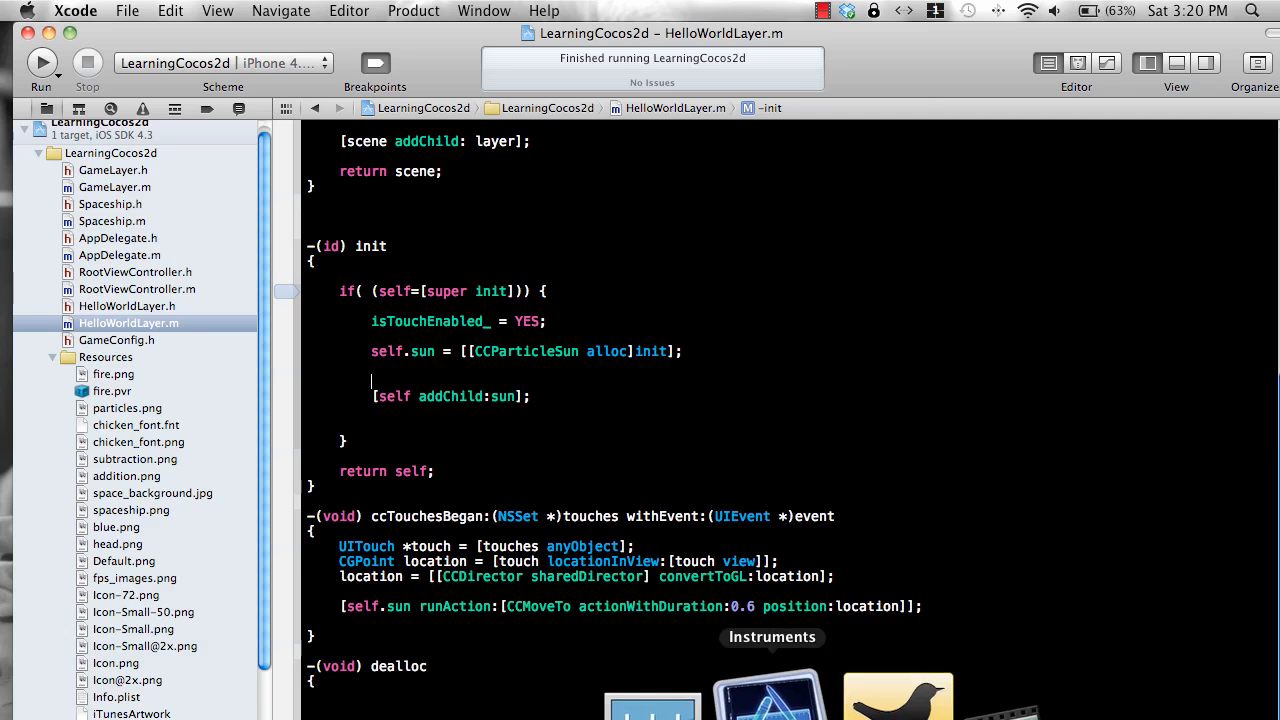
- Search Google for 'particle designer' in Chrome and open the Particle Designer website
{"action": "left_click", "coordinate": [900, 700]}
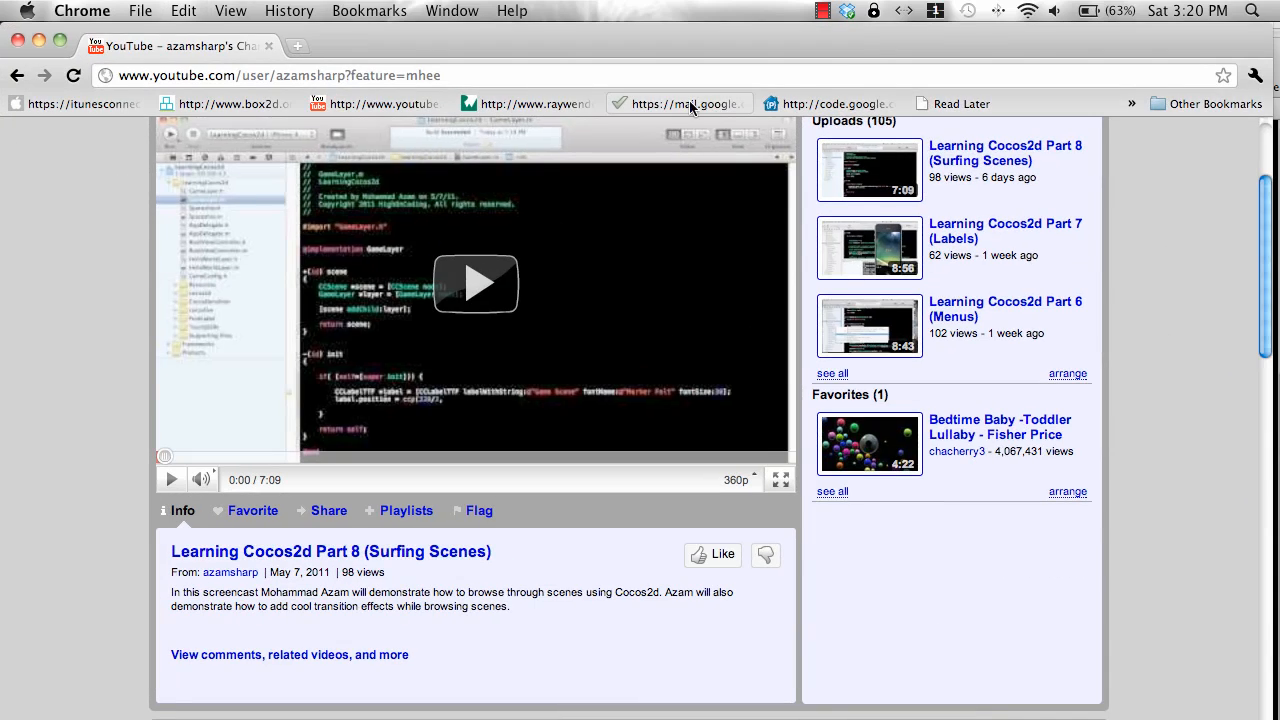
{"action": "left_click", "coordinate": [658, 80]}
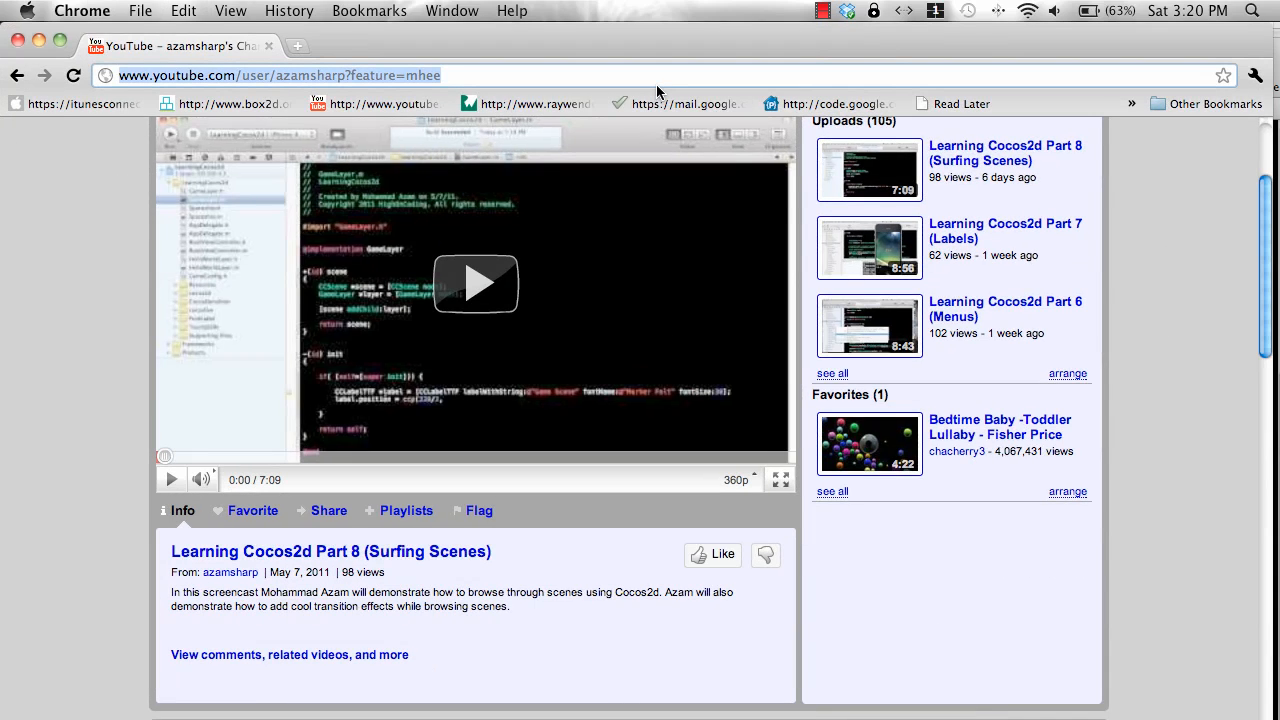
{"action": "type", "text": "particle"}
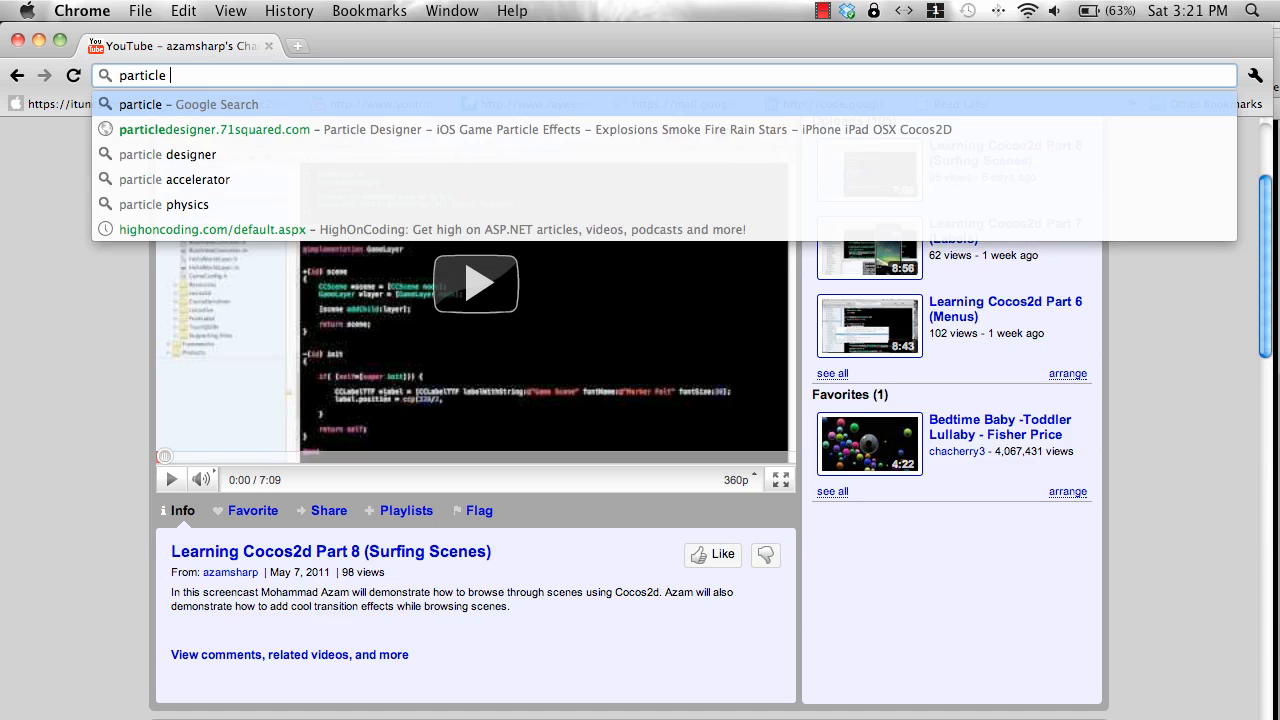
{"action": "key", "text": "Down"}
{"action": "key", "text": "Down"}
{"action": "key", "text": "Down"}
{"action": "key", "text": "Up"}
{"action": "key", "text": "Return"}
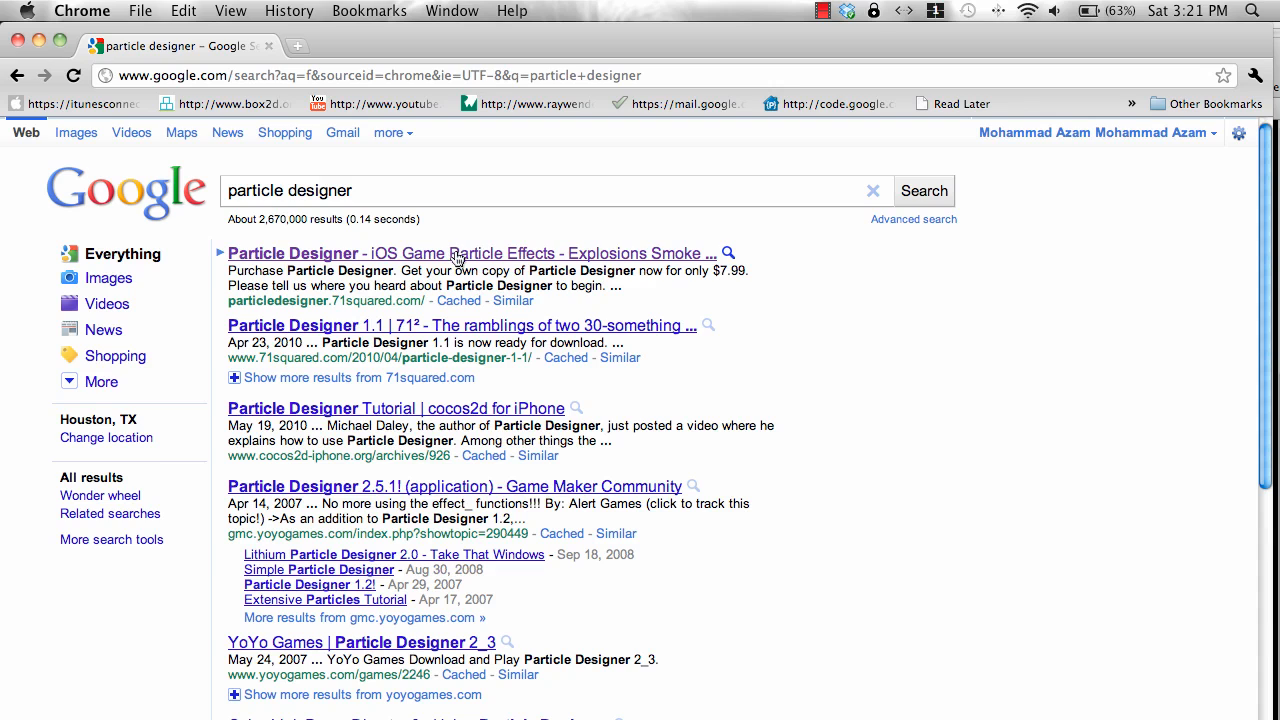
{"action": "left_click", "coordinate": [458, 254]}
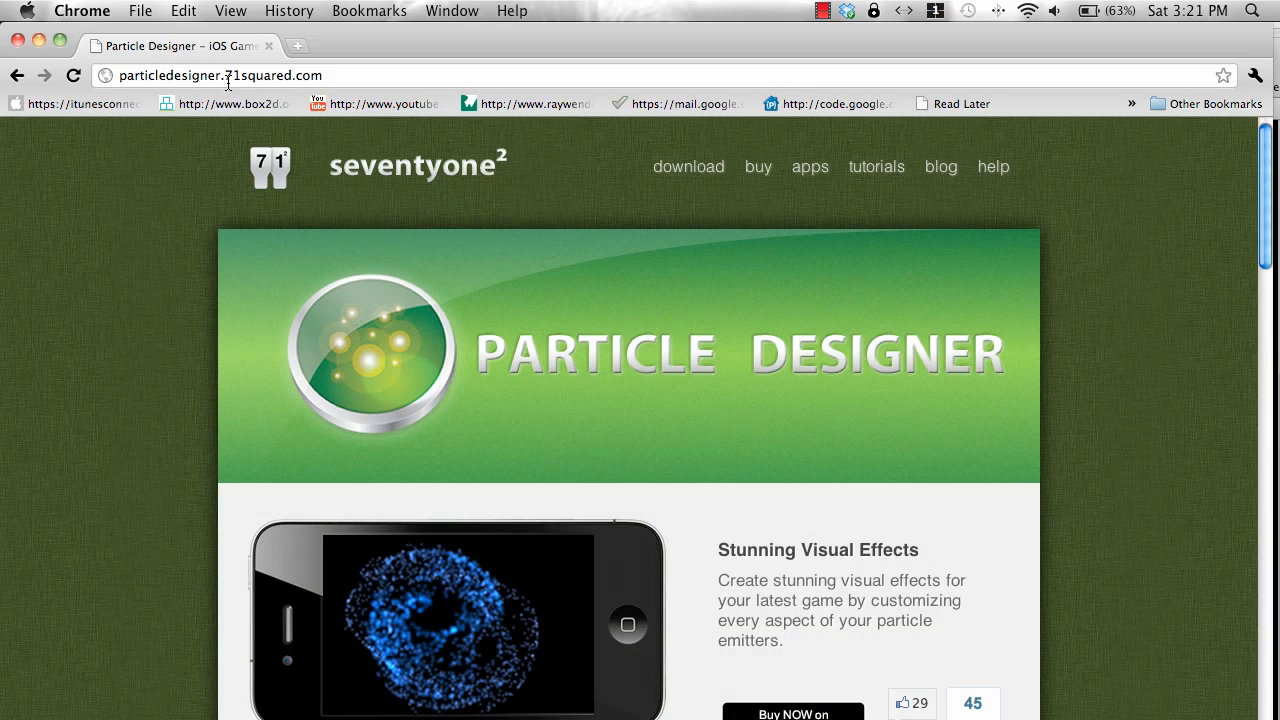
{"action": "scroll", "coordinate": [1200, 410], "scroll_direction": "down", "scroll_amount": 4}
{"action": "scroll", "coordinate": [1190, 400], "scroll_direction": "down", "scroll_amount": 2}
{"action": "scroll", "coordinate": [1185, 395], "scroll_direction": "down", "scroll_amount": 1}
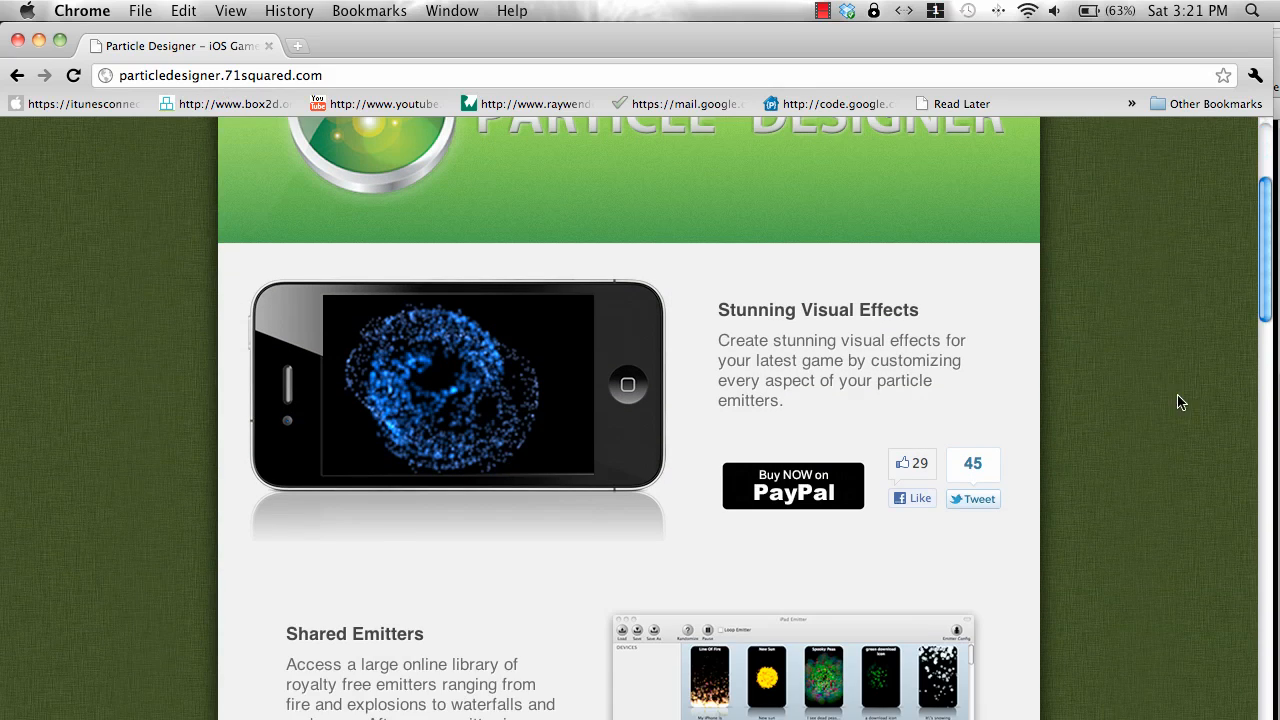
{"action": "scroll", "coordinate": [1180, 394], "scroll_direction": "down", "scroll_amount": 3}
{"action": "scroll", "coordinate": [1180, 394], "scroll_direction": "down", "scroll_amount": 3}
{"action": "scroll", "coordinate": [1180, 394], "scroll_direction": "down", "scroll_amount": 3}
{"action": "scroll", "coordinate": [1180, 394], "scroll_direction": "down", "scroll_amount": 2}
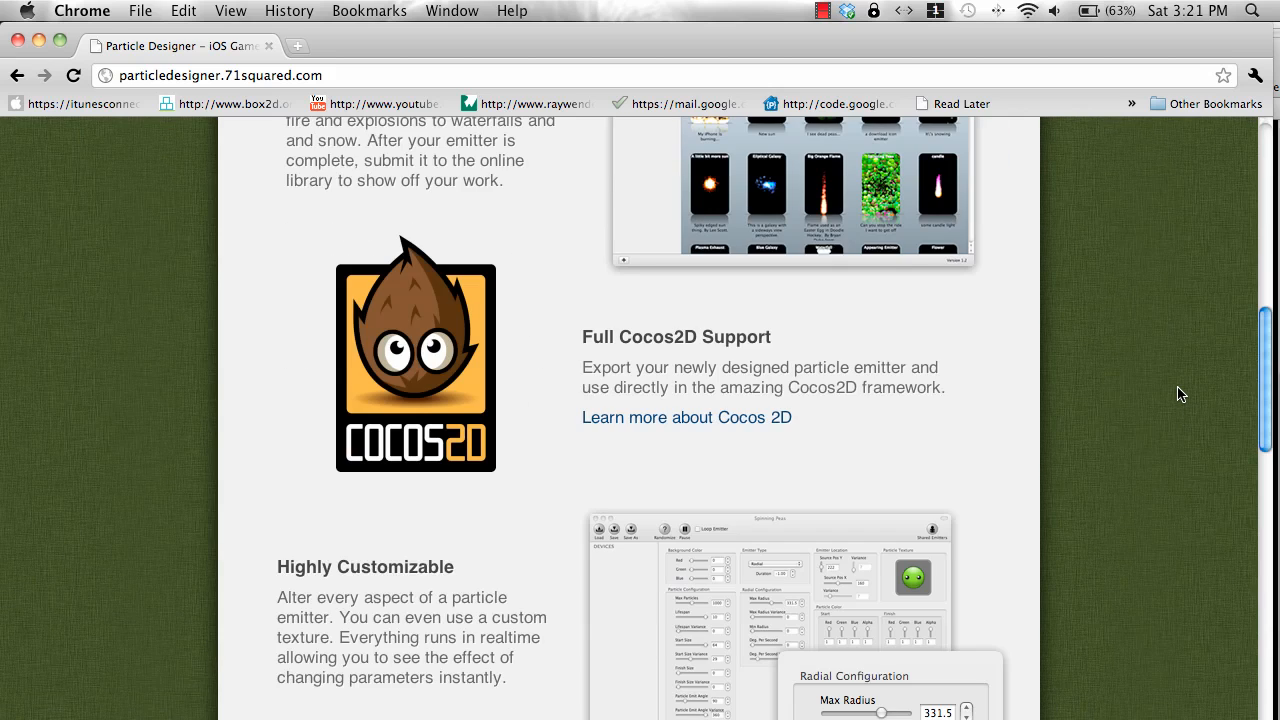
{"action": "left_click_drag", "start_coordinate": [1267, 393], "coordinate": [1264, 482]}
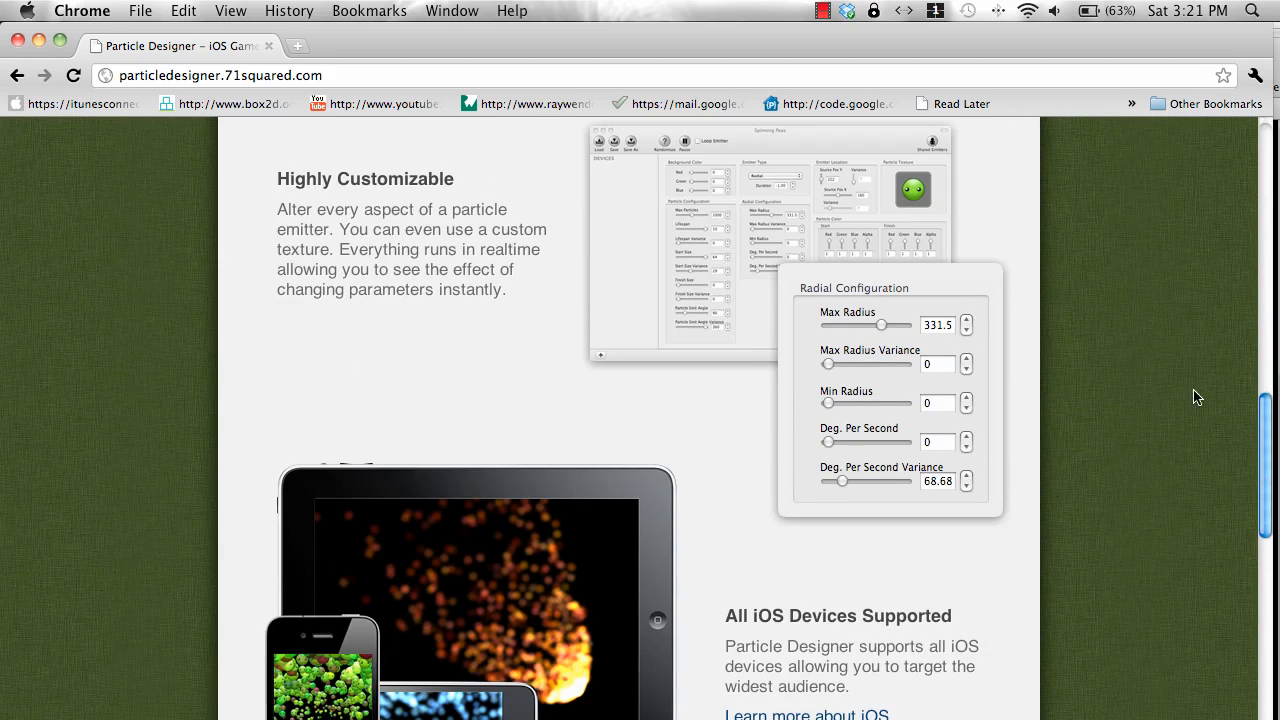
{"action": "left_click_drag", "start_coordinate": [1270, 425], "coordinate": [1275, 602]}
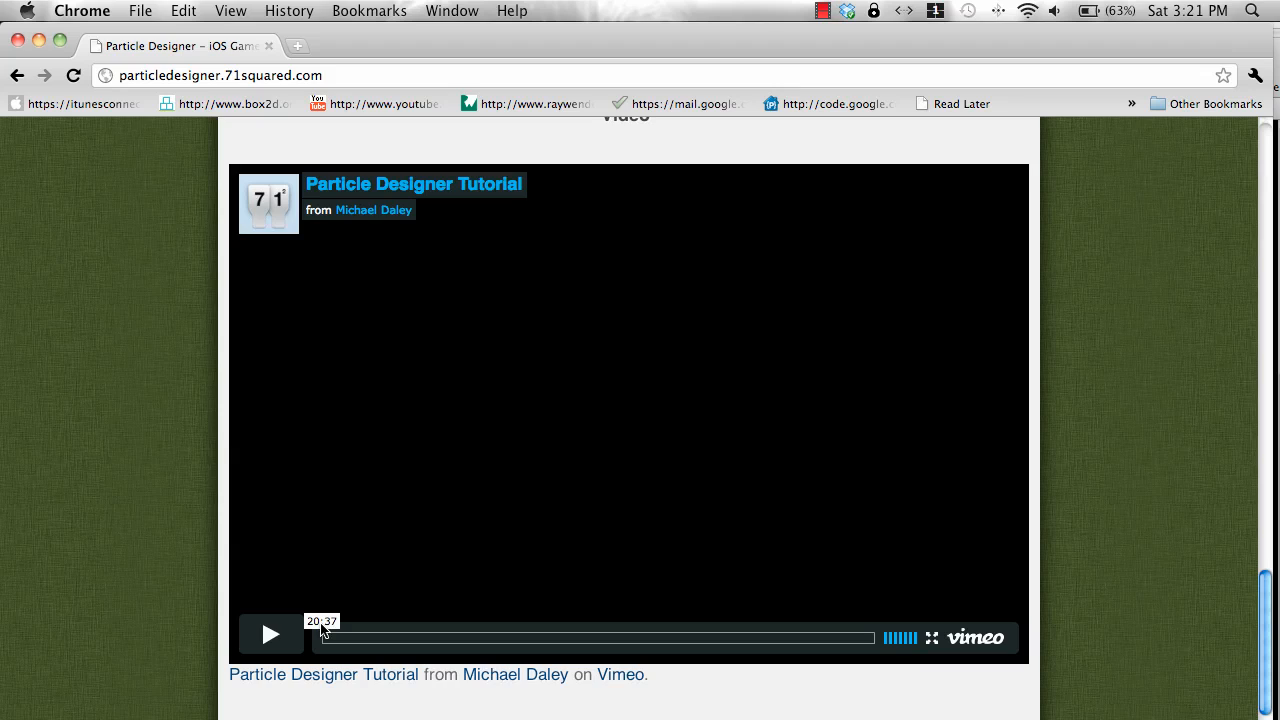
{"action": "left_click_drag", "start_coordinate": [1270, 654], "coordinate": [1270, 302]}
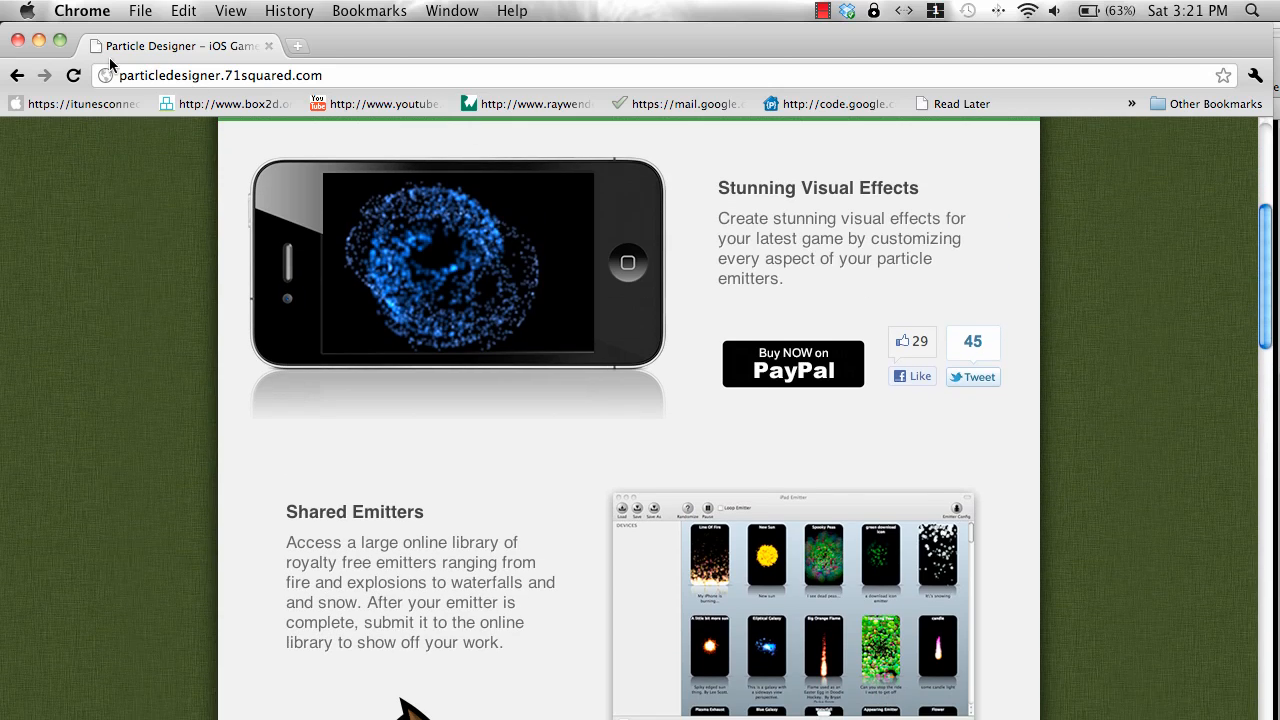
- Minimize the Chrome window and reactivate the Xcode editor showing the sun code
{"action": "left_click", "coordinate": [38, 44]}
{"action": "left_click", "coordinate": [594, 404]}
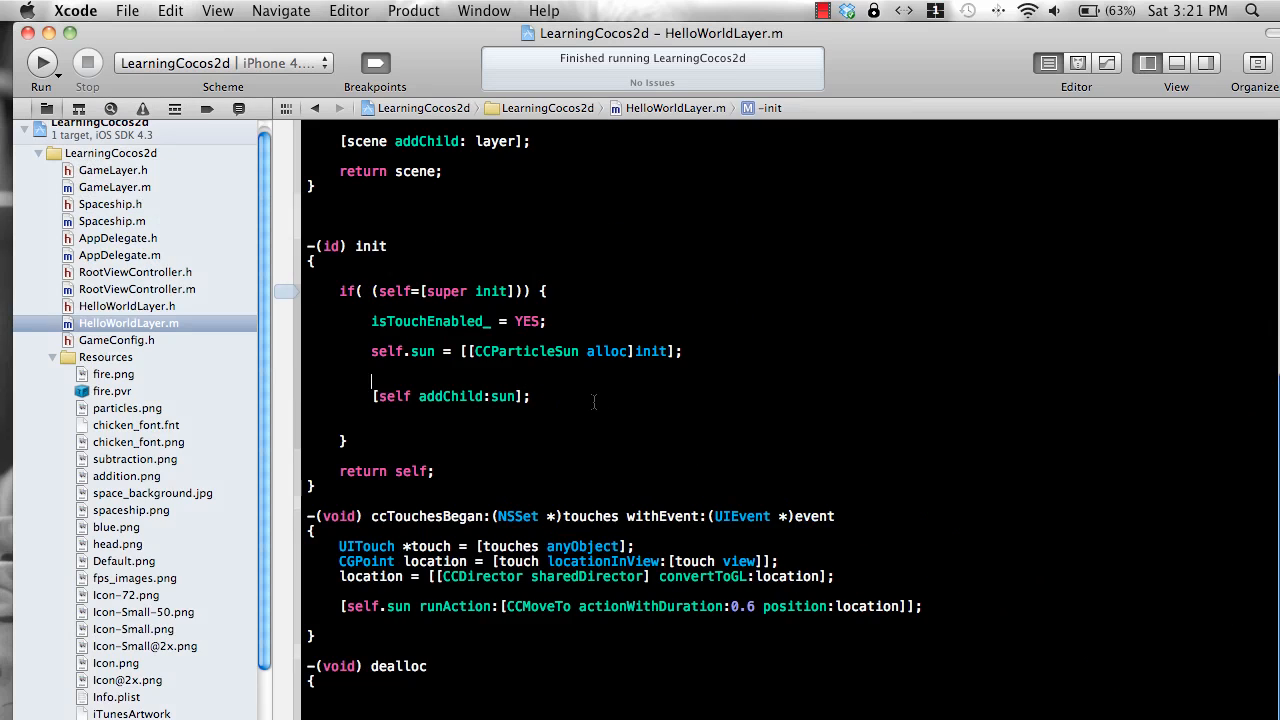